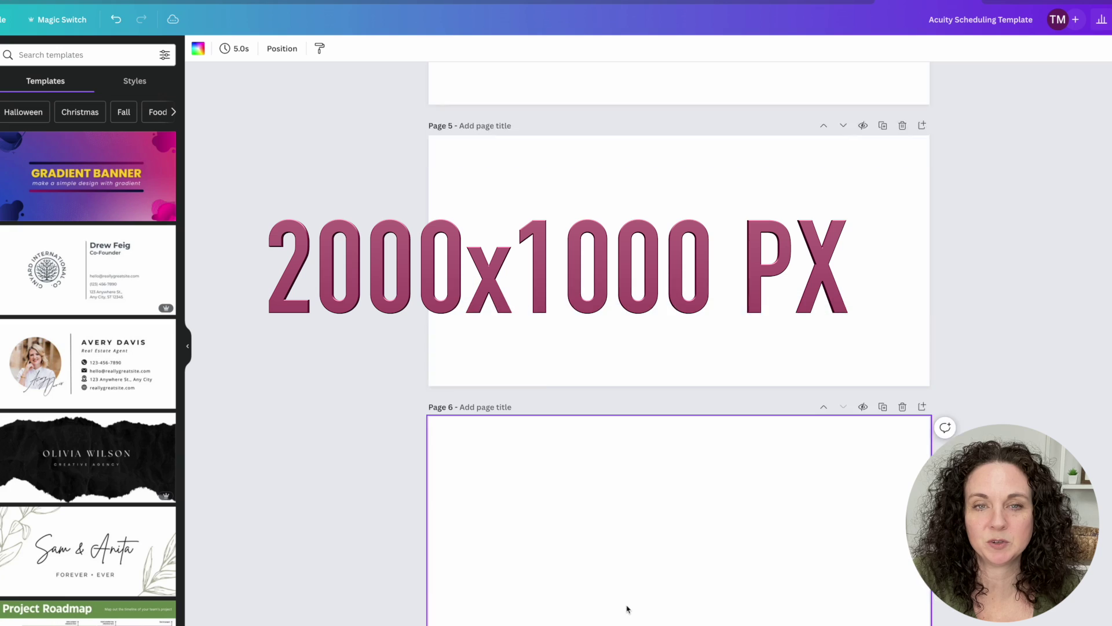
# Step: Rename the design as "Acuity Scheduling Template Hair Stylist"
pyautogui.scroll(15, 626, 606)
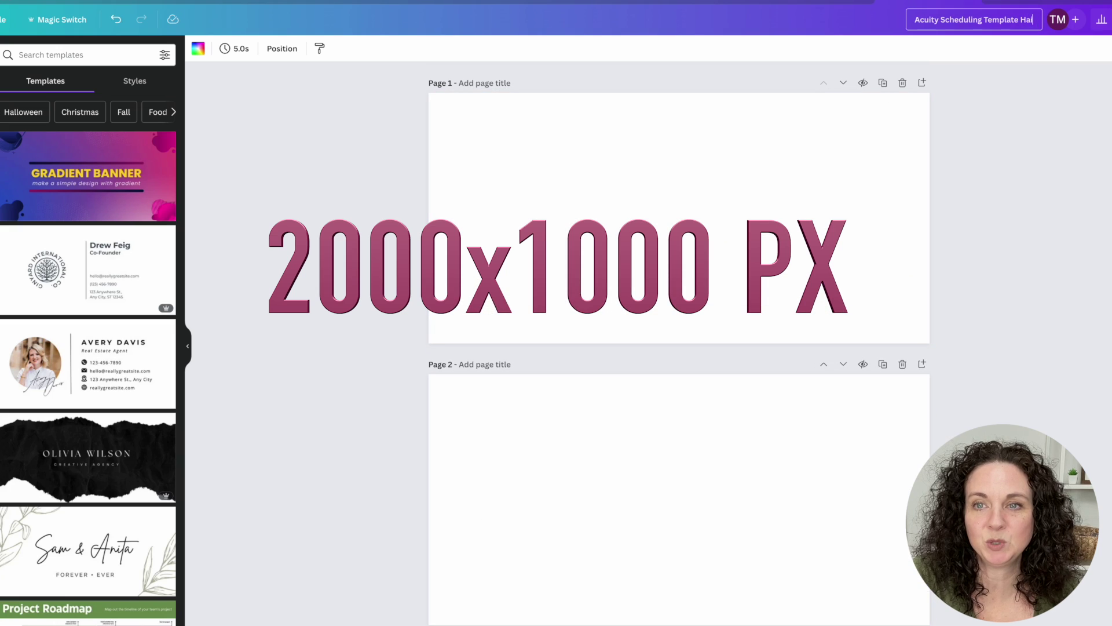
pyautogui.write('r Stylist')
pyautogui.click(718, 208)
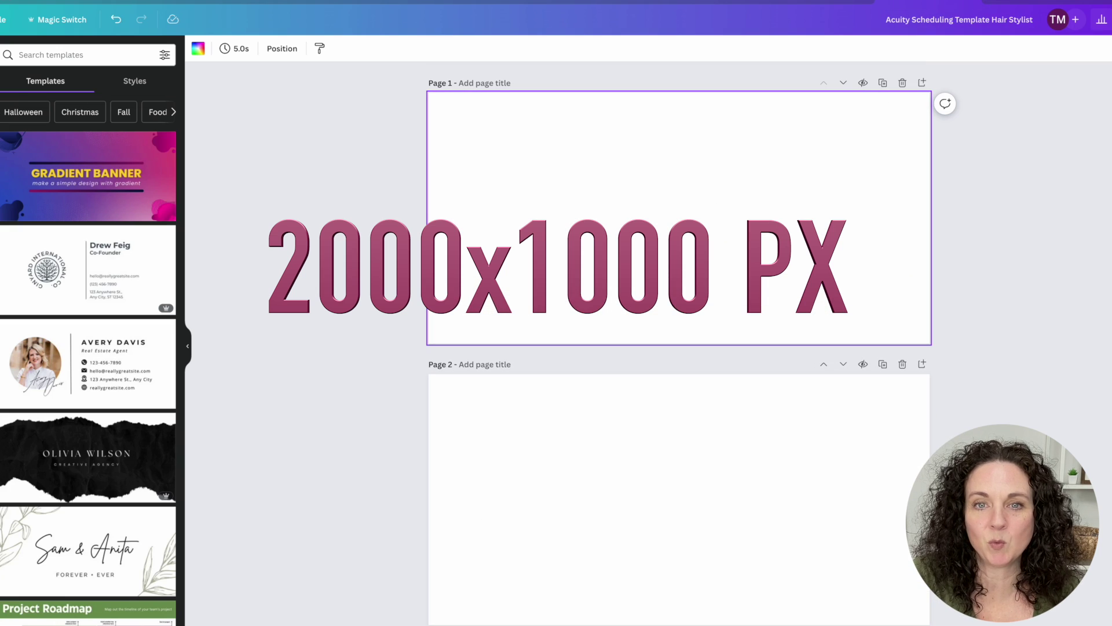
# Step: Search the photo library for "hair" and browse the pictures for page 1
pyautogui.click(0, 96)
pyautogui.scroll(-5, 87, 347)
pyautogui.click(164, 261)
pyautogui.click(57, 76)
pyautogui.write('hair')
pyautogui.click(40, 143)
pyautogui.scroll(-3, 87, 347)
pyautogui.scroll(-1, 86, 348)
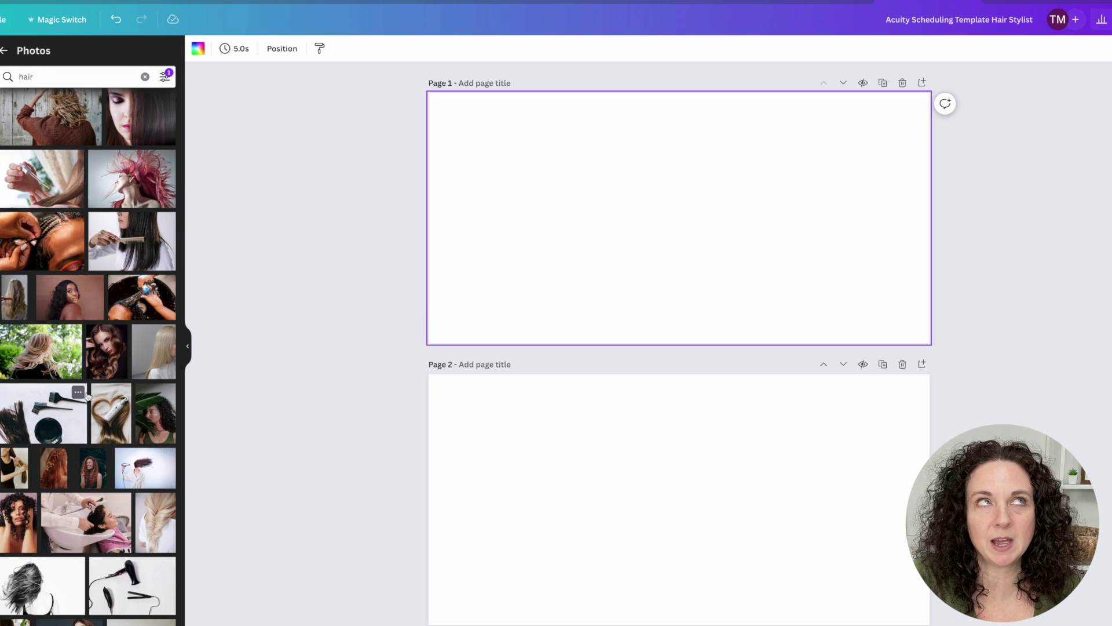
# Step: Try stock hair photos on page 1 and delete them
pyautogui.click(20, 518)
pyautogui.click(212, 50)
pyautogui.moveTo(683, 200); pyautogui.dragTo(859, 225)
pyautogui.click(707, 226)
pyautogui.click(840, 226)
pyautogui.press('Delete')
pyautogui.scroll(-1, 89, 438)
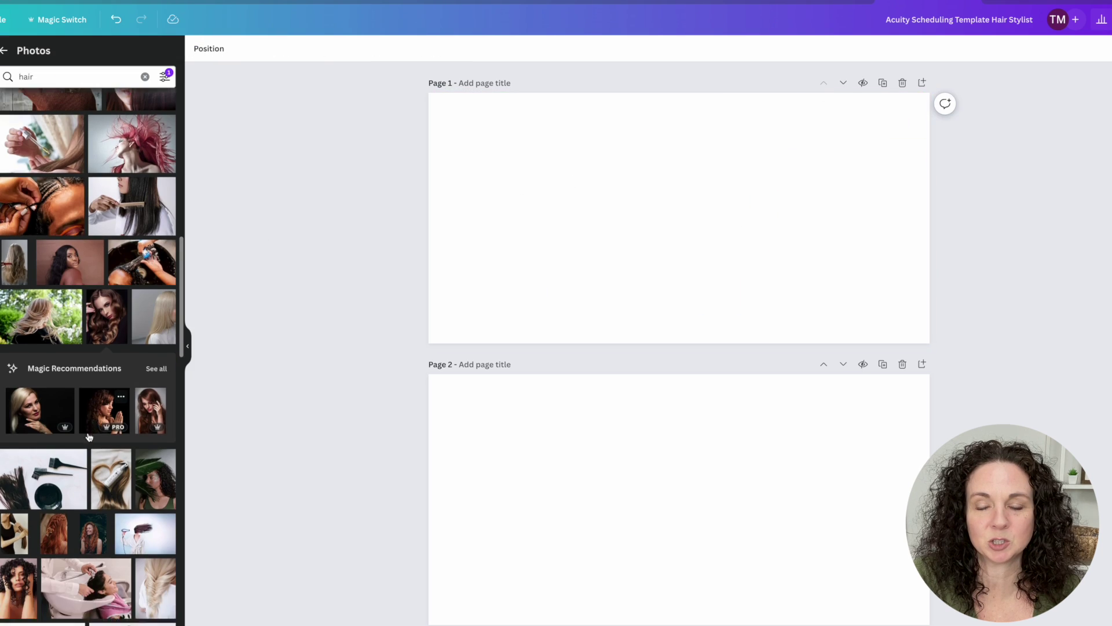
pyautogui.scroll(6, 88, 437)
pyautogui.click(35, 265)
pyautogui.press('Delete')
# Step: Generate a Magic Media image: "a photo of a woman of ethnicity. taken on a nikon D850. solid background. long beautiful hair that is luscious. high resolution detail"
pyautogui.scroll(6, 87, 348)
pyautogui.click(1, 565)
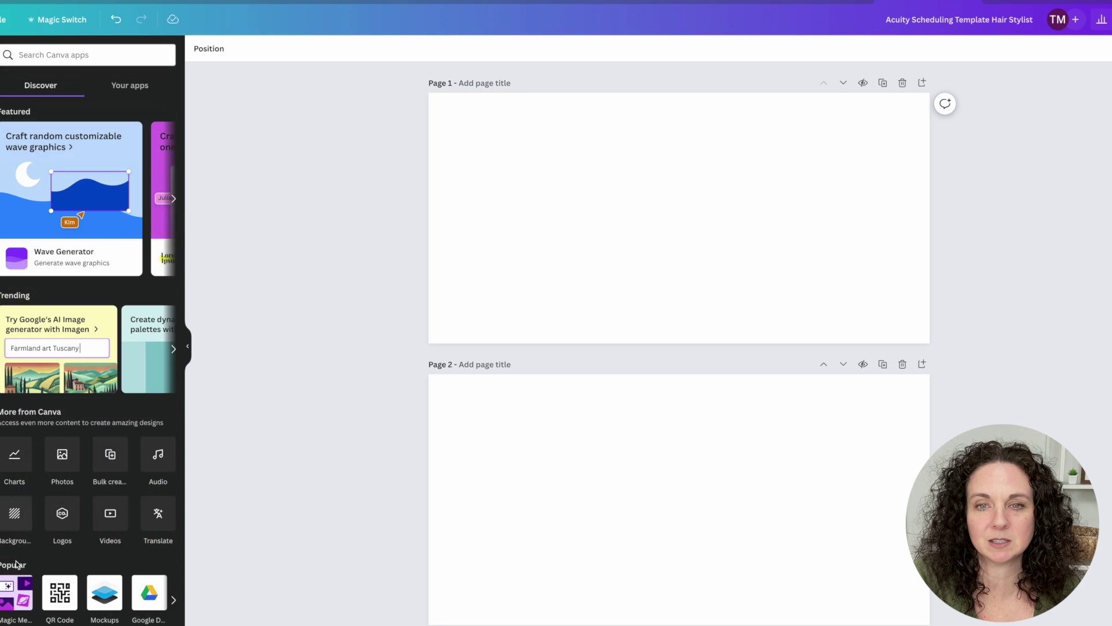
pyautogui.click(16, 589)
pyautogui.write('a p')
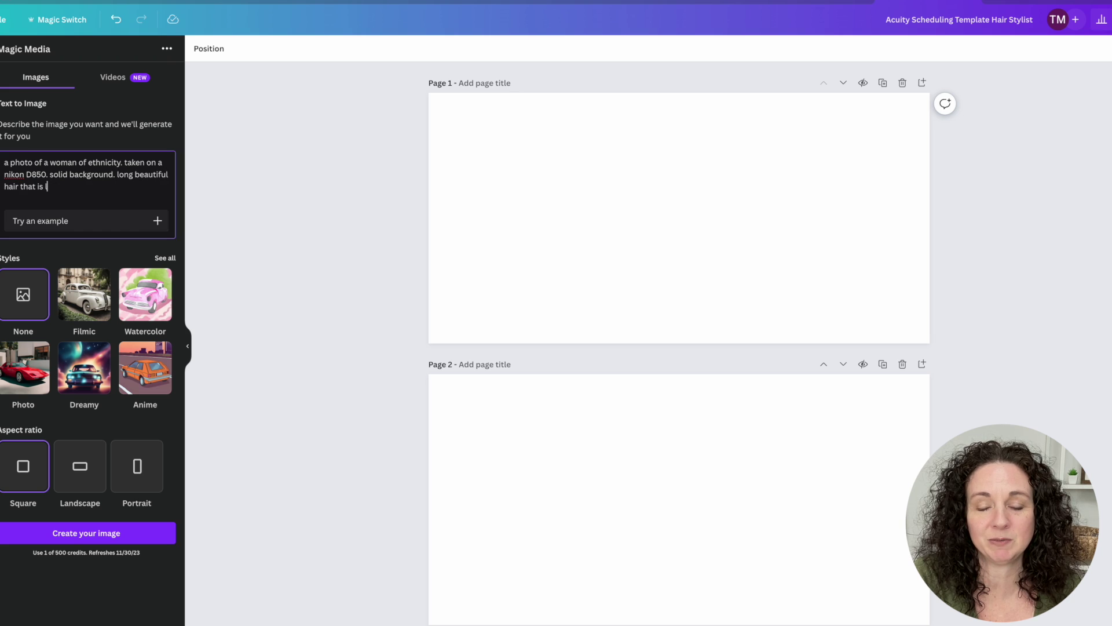
pyautogui.write('lution detail')
pyautogui.click(86, 533)
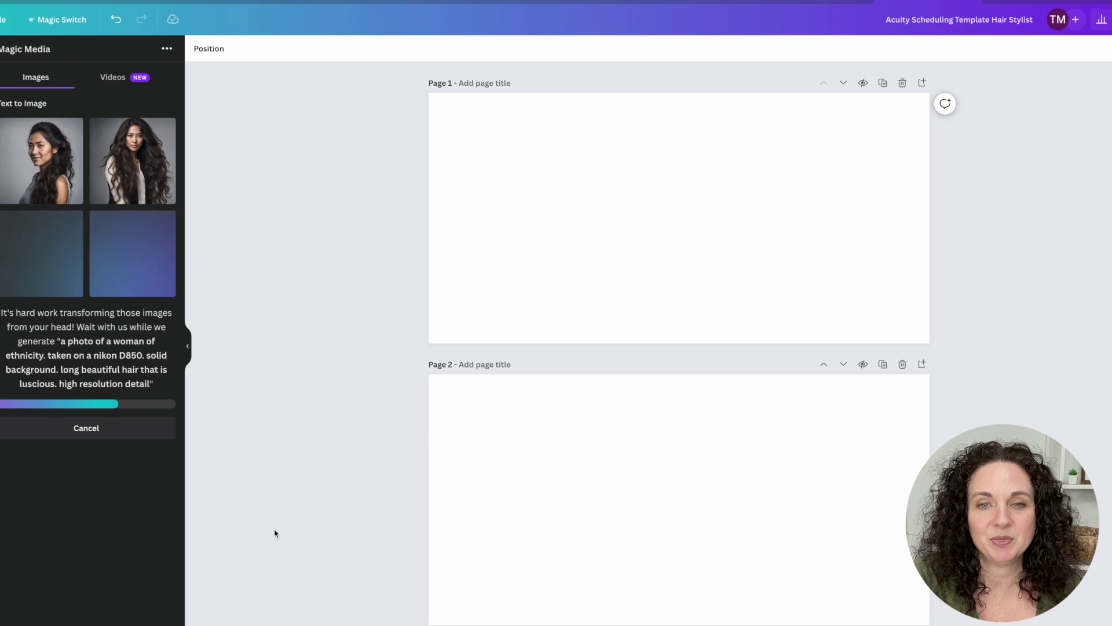
# Step: Remove the background of the generated portrait on page 1, then enlarge it along the page's left side
pyautogui.click(221, 52)
pyautogui.click(28, 133)
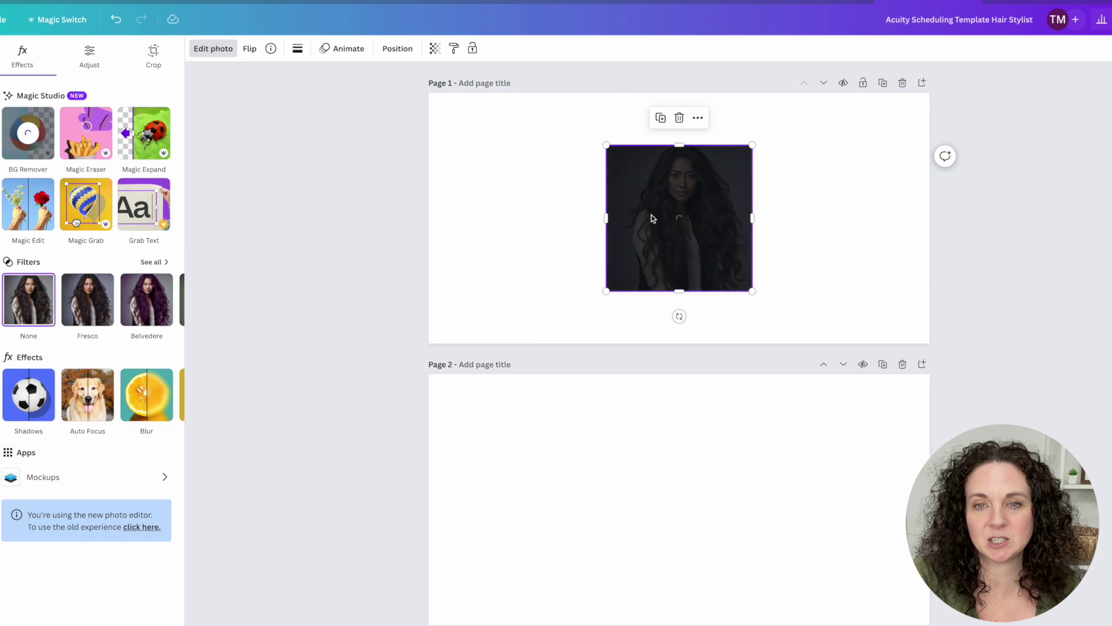
pyautogui.moveTo(606, 291); pyautogui.dragTo(545, 335)
pyautogui.moveTo(643, 249); pyautogui.dragTo(517, 249)
pyautogui.moveTo(625, 146); pyautogui.dragTo(633, 138)
pyautogui.click(719, 231)
pyautogui.click(539, 244)
pyautogui.click(718, 231)
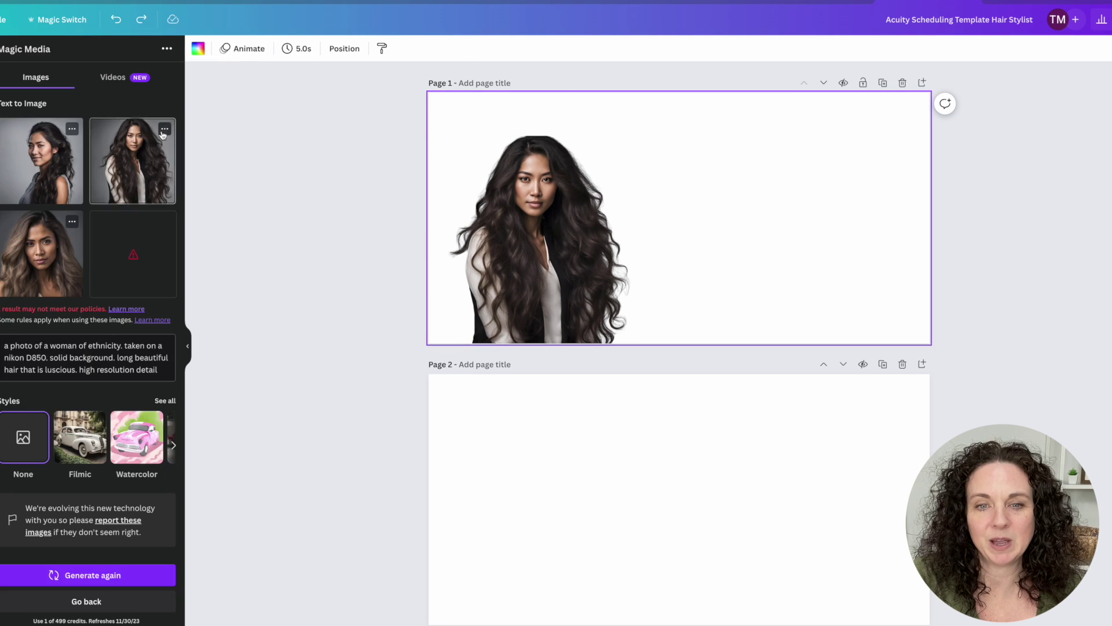
# Step: Generate more variations of the second generated portrait
pyautogui.click(164, 127)
pyautogui.click(182, 224)
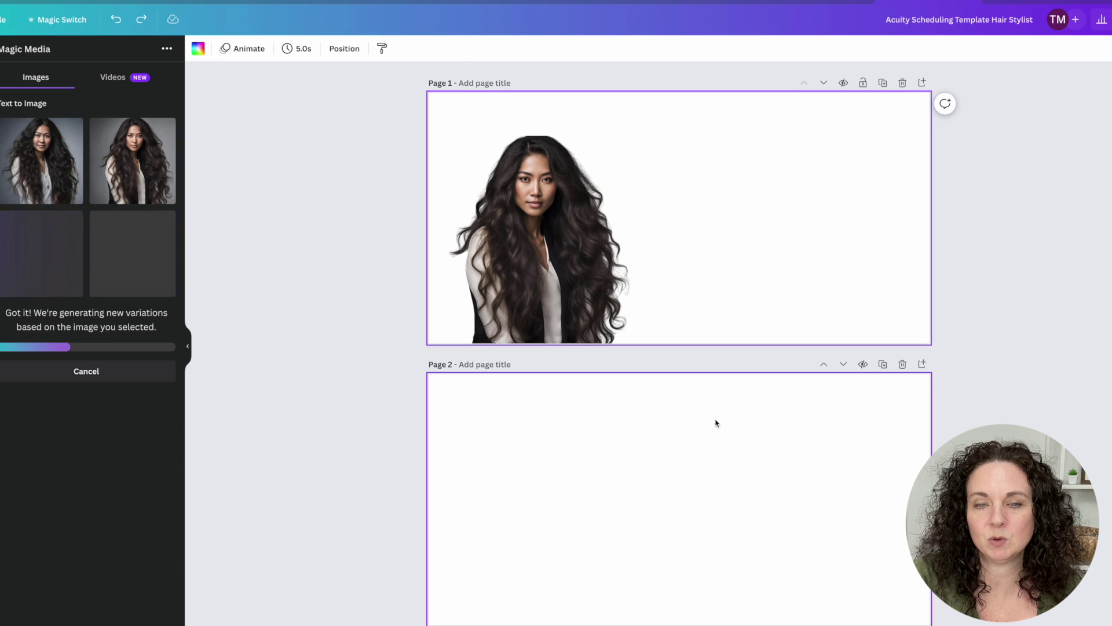
pyautogui.click(523, 203)
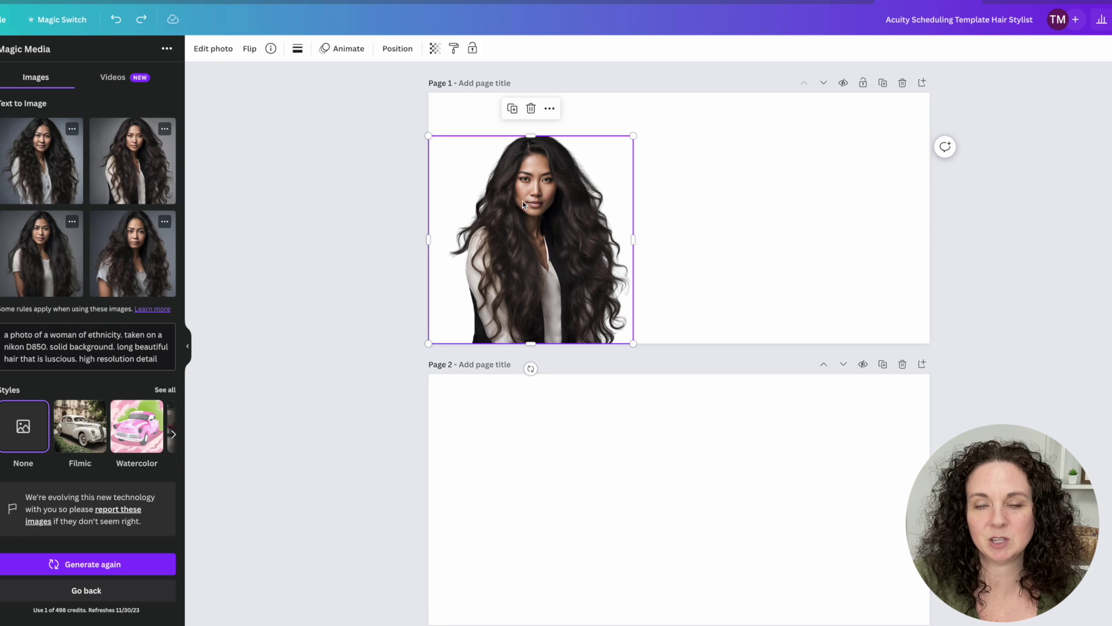
# Step: Extend the image prompt with "do not cut off any of her body from the waist up" and generate again
pyautogui.write('. do not cut off any of her')
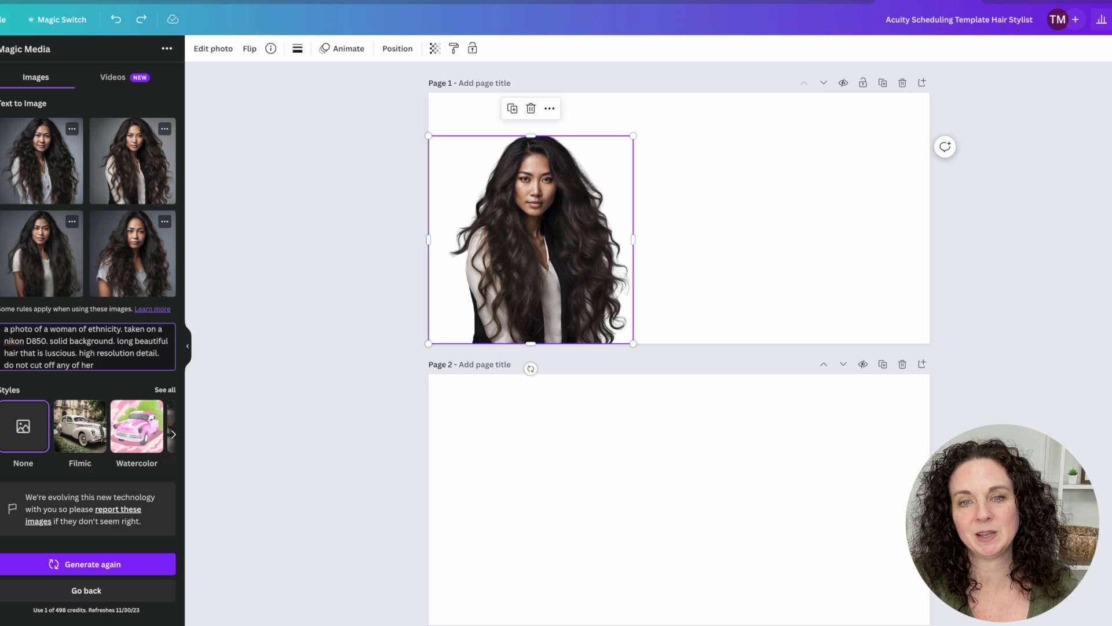
pyautogui.write(' body from the waist up')
pyautogui.click(92, 564)
pyautogui.click(284, 300)
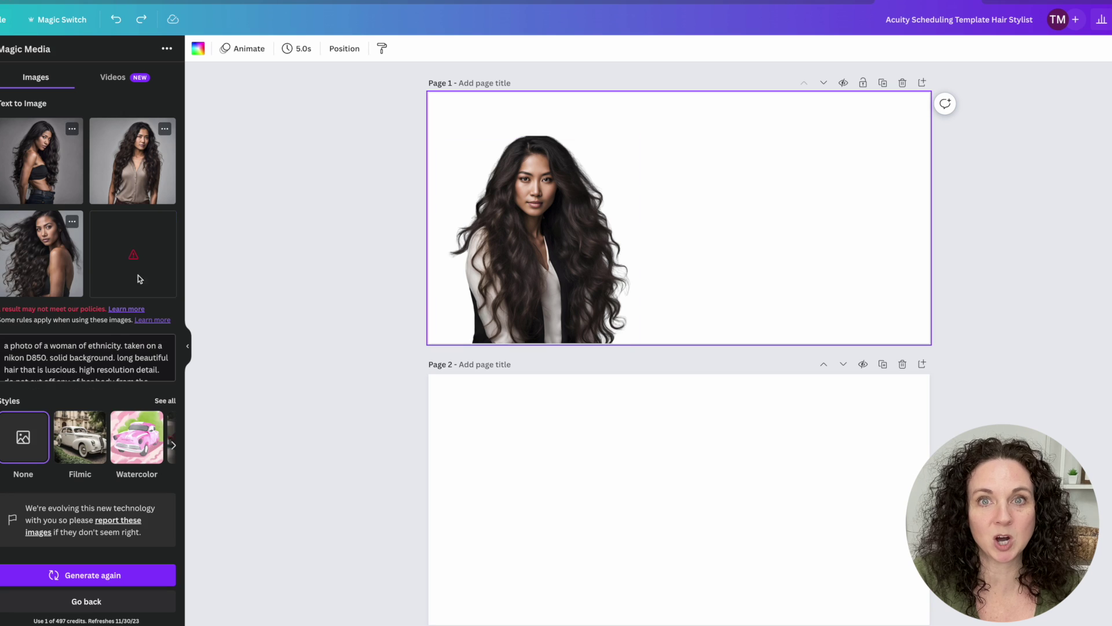
# Step: Add the generated portrait of the woman in the black top to page 1 and move the earlier cutout to page 2
pyautogui.click(42, 168)
pyautogui.moveTo(679, 218); pyautogui.dragTo(718, 218)
pyautogui.click(557, 258)
pyautogui.moveTo(557, 258); pyautogui.dragTo(557, 513)
# Step: Enlarge the new portrait along page 1's left and lower edges and remove its background
pyautogui.moveTo(719, 224); pyautogui.dragTo(502, 276)
pyautogui.moveTo(575, 197); pyautogui.dragTo(650, 121)
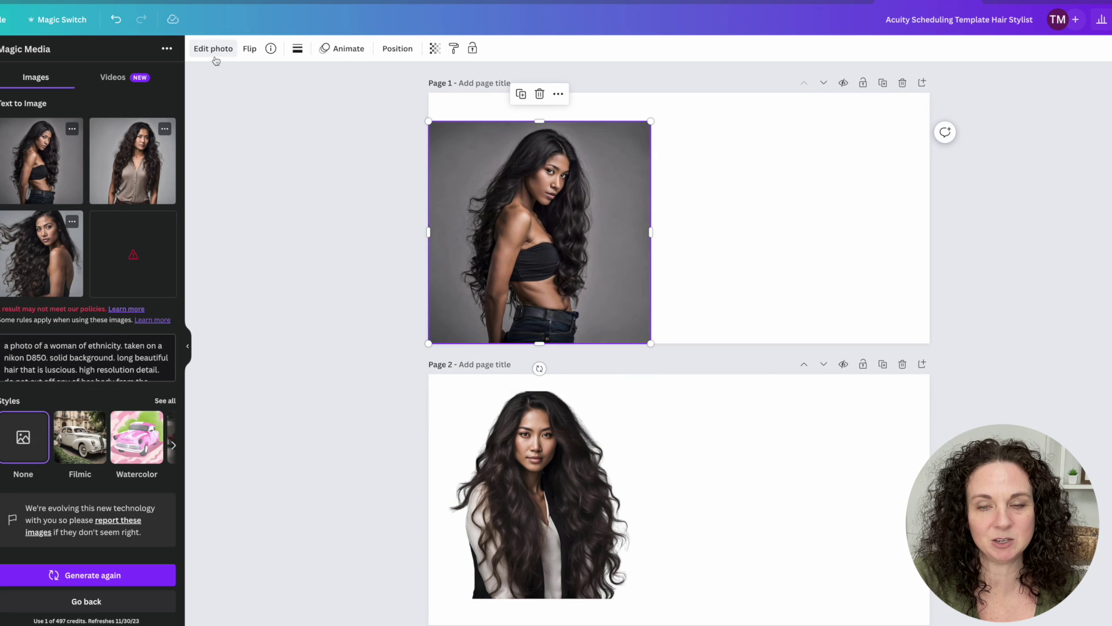
pyautogui.click(213, 51)
pyautogui.click(28, 133)
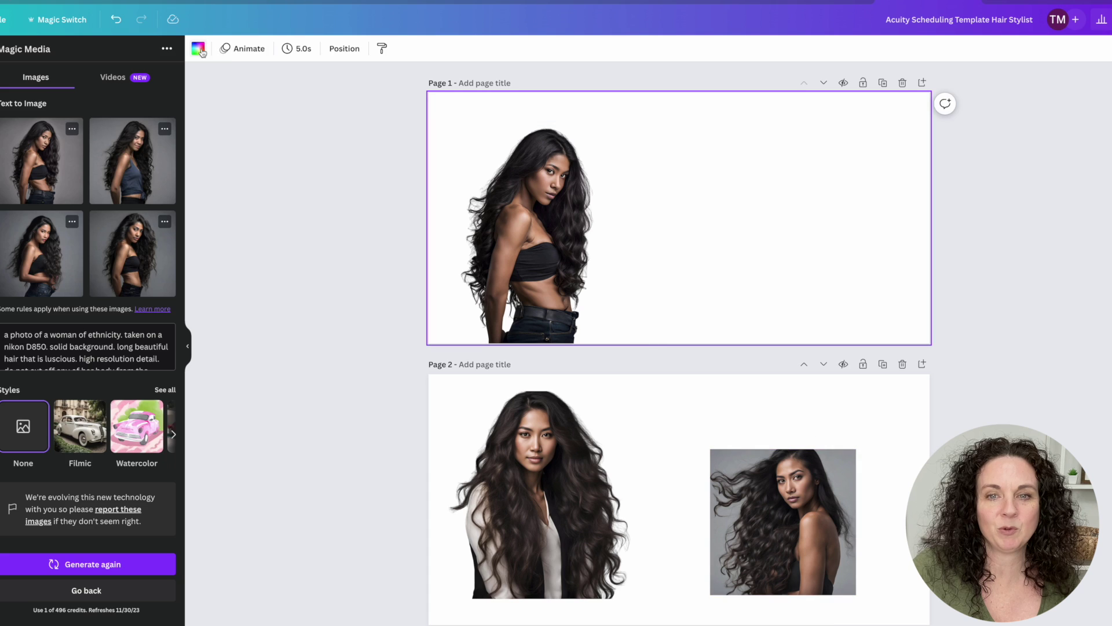
# Step: Set page 1's background to the dark brown photo colour and delete page 2 with the unused portraits
pyautogui.click(198, 48)
pyautogui.click(102, 379)
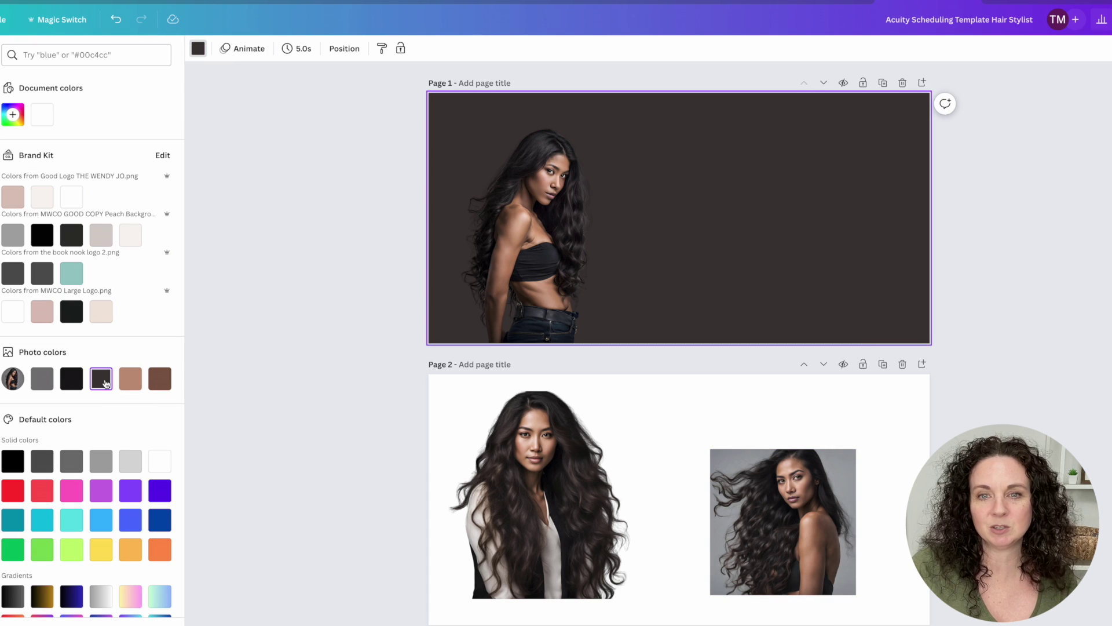
pyautogui.click(902, 364)
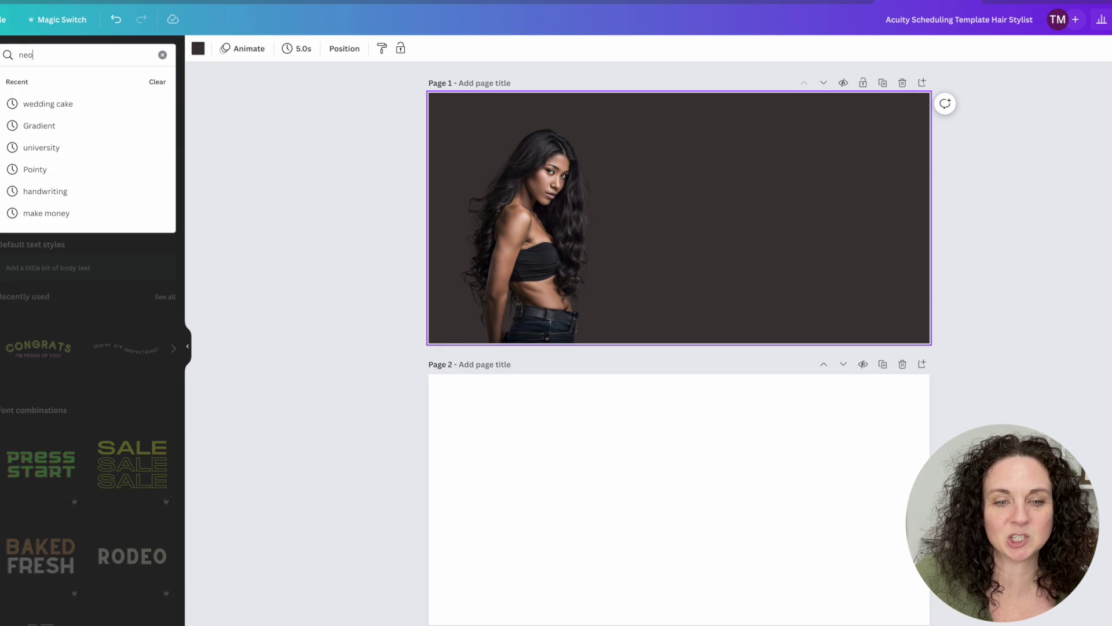
# Step: Add the text "Hair" to page 1 and enlarge it to size 176 beside the woman
pyautogui.write('n')
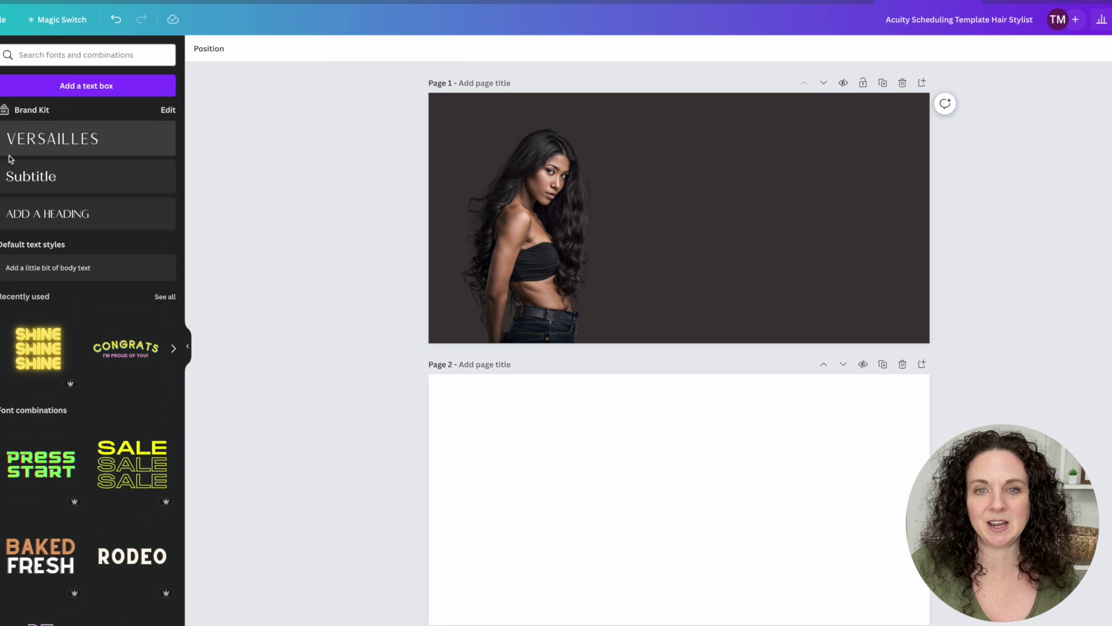
pyautogui.write('tH')
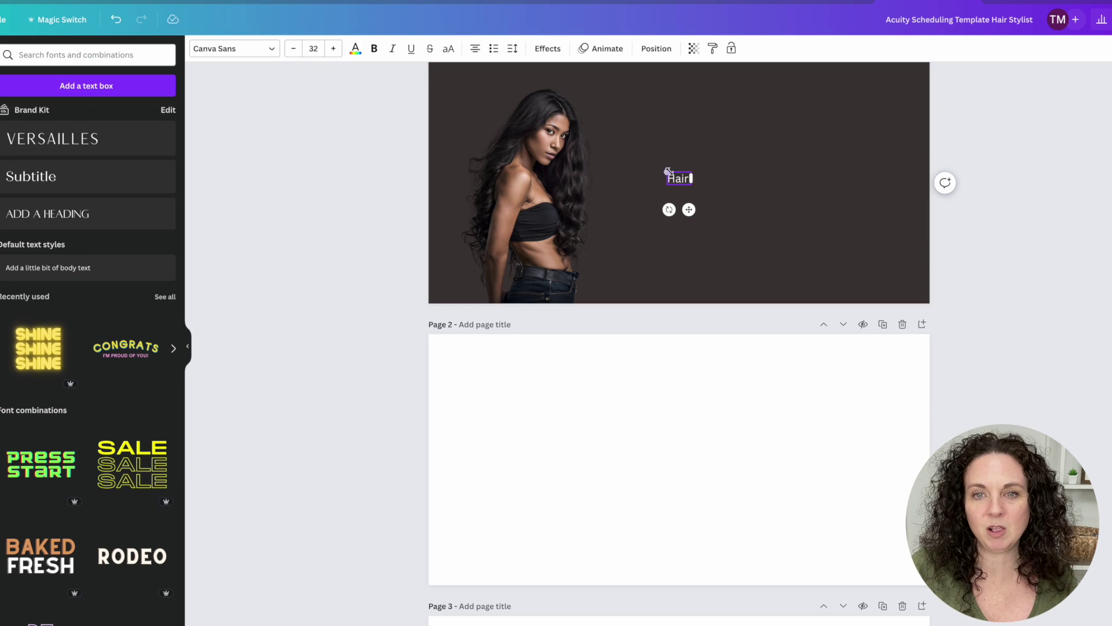
pyautogui.moveTo(666, 172); pyautogui.dragTo(561, 116)
pyautogui.moveTo(629, 165); pyautogui.dragTo(729, 158)
# Step: Set the "Hair" text in the Bodoni FLF font
pyautogui.click(267, 51)
pyautogui.scroll(-1, 83, 331)
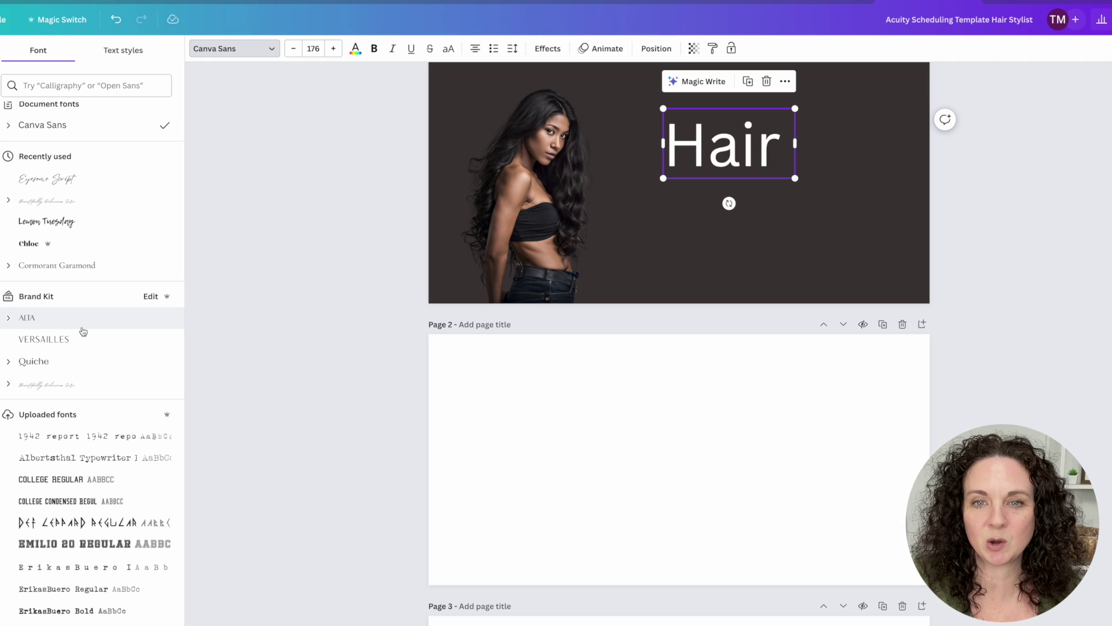
pyautogui.click(48, 221)
pyautogui.scroll(-10, 72, 331)
pyautogui.scroll(-3, 72, 332)
pyautogui.click(52, 402)
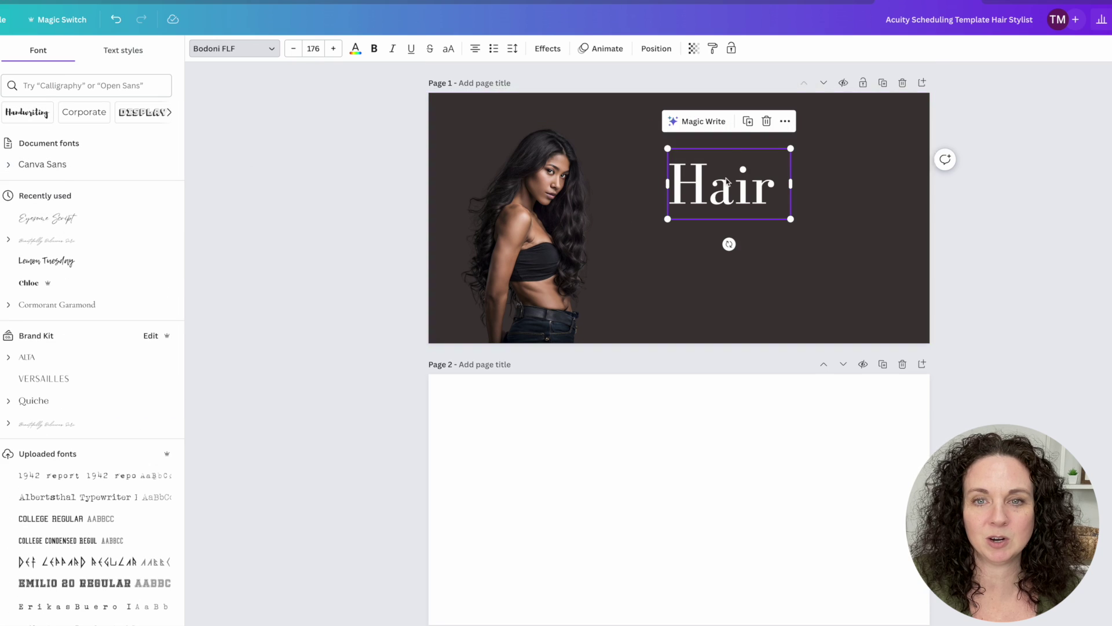
# Step: Duplicate the "Hair" text and change the copy to "by Elise"
pyautogui.press('super+d')
pyautogui.doubleClick(743, 209)
pyautogui.write('by Elise')
# Step: Style "Hair" in Eyesome Script with the light brown photo colour and overlap it with a smaller "by Elise"
pyautogui.click(698, 167)
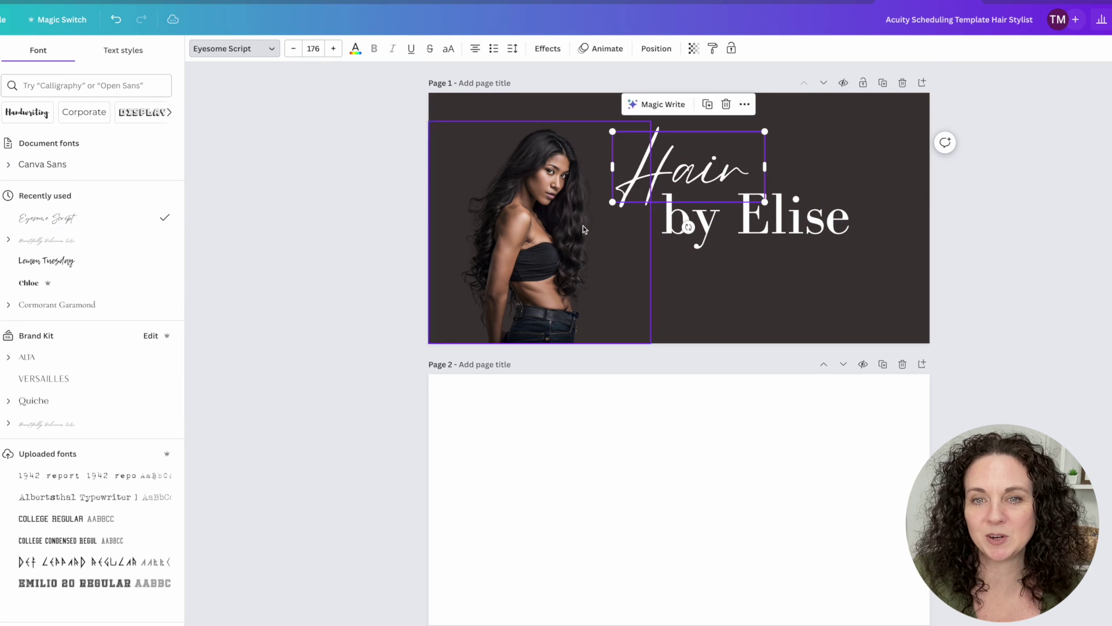
pyautogui.click(768, 266)
pyautogui.click(728, 214)
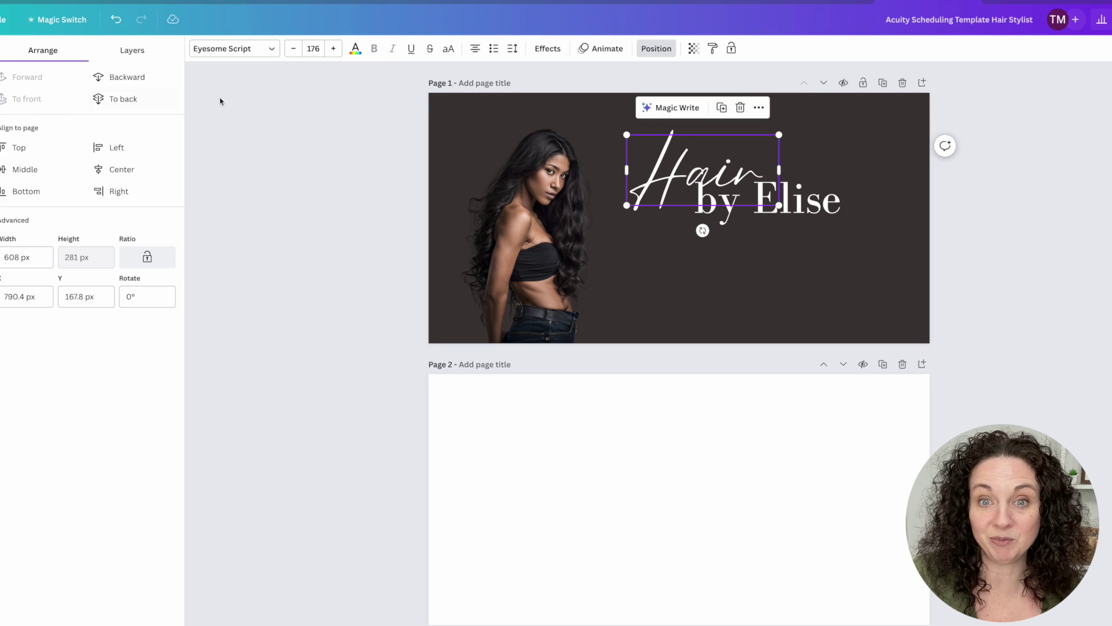
pyautogui.click(355, 48)
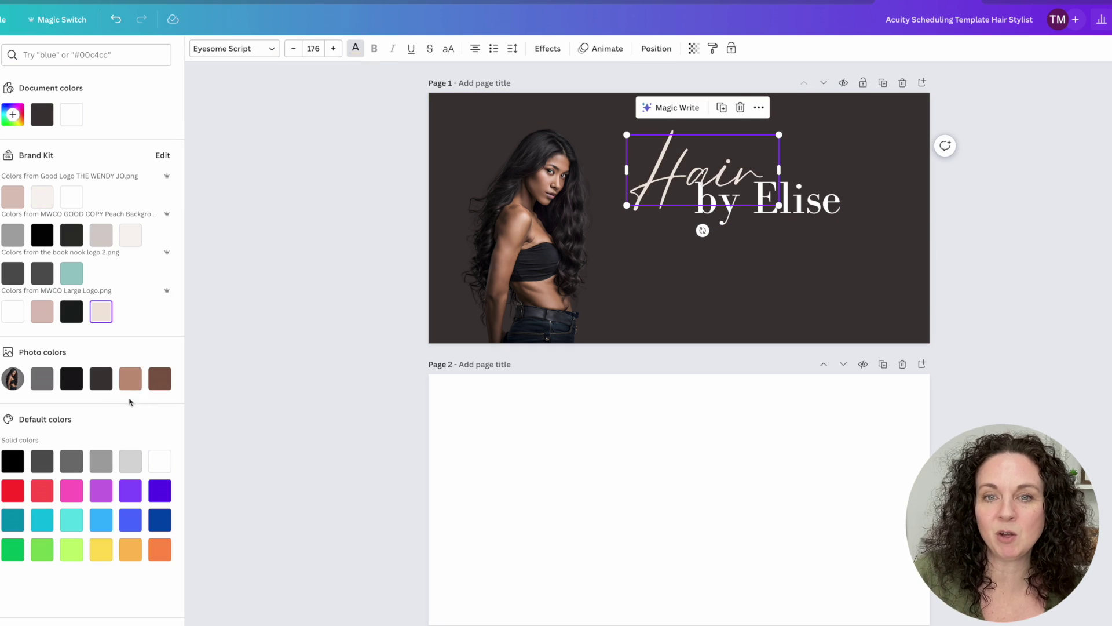
pyautogui.click(130, 379)
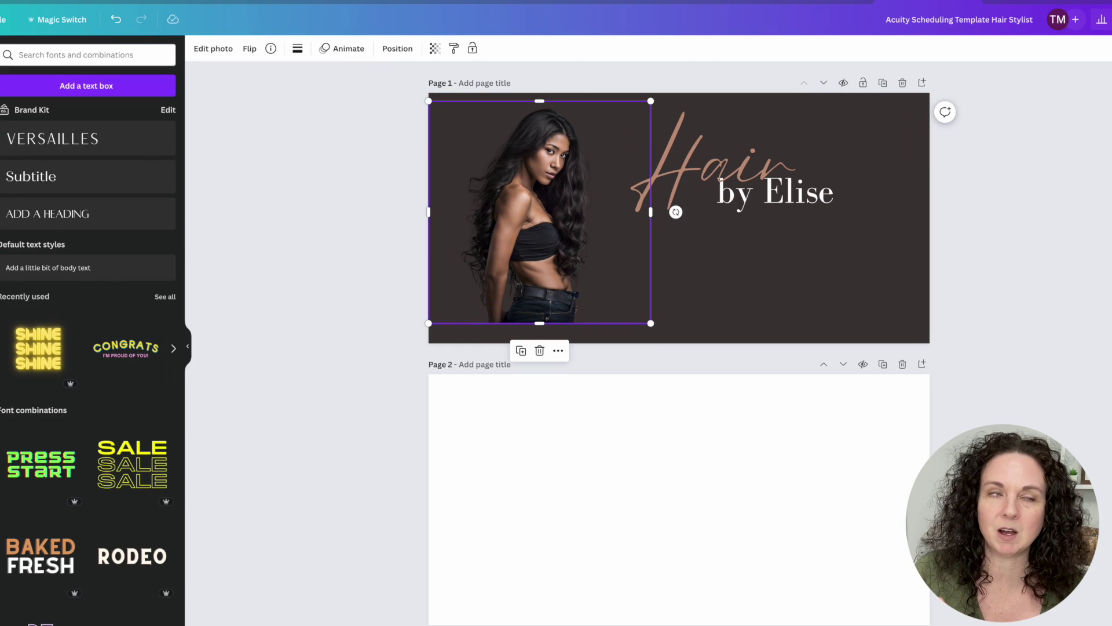
# Step: Search the graphics for "torn paper" and add a white torn-paper piece to page 1
pyautogui.write('torn paper')
pyautogui.press('Return')
pyautogui.click(36, 80)
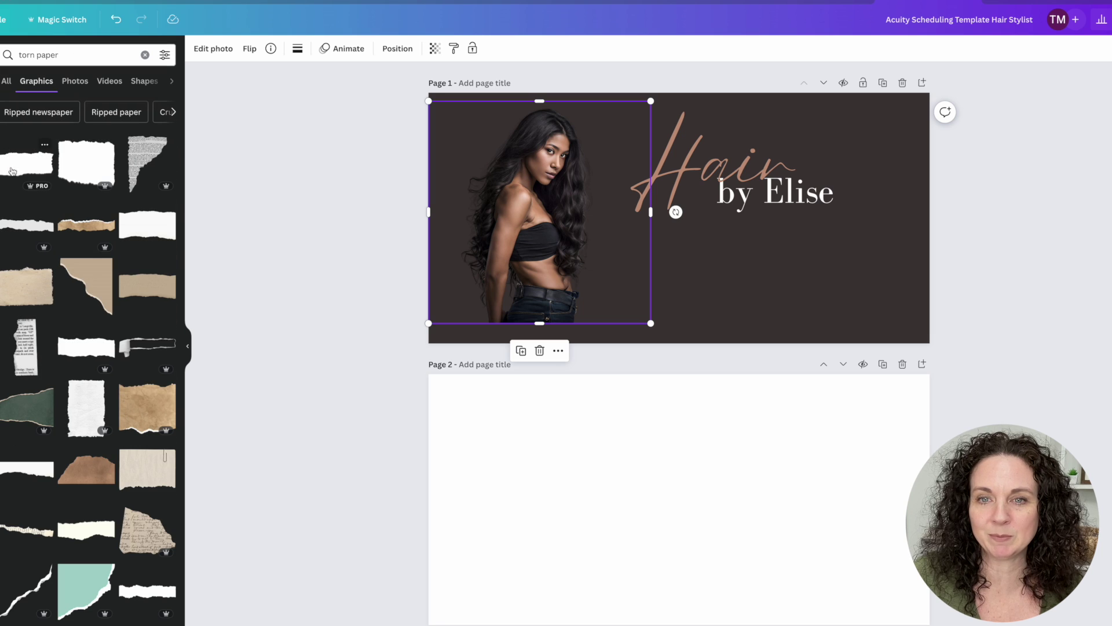
pyautogui.scroll(-1, 150, 232)
pyautogui.click(149, 213)
# Step: Stretch the torn paper to full page width along page 1's lower edge, covering the bottom of the portrait
pyautogui.moveTo(569, 280); pyautogui.dragTo(510, 454)
pyautogui.moveTo(815, 491); pyautogui.dragTo(933, 554)
pyautogui.click(892, 261)
pyautogui.click(819, 328)
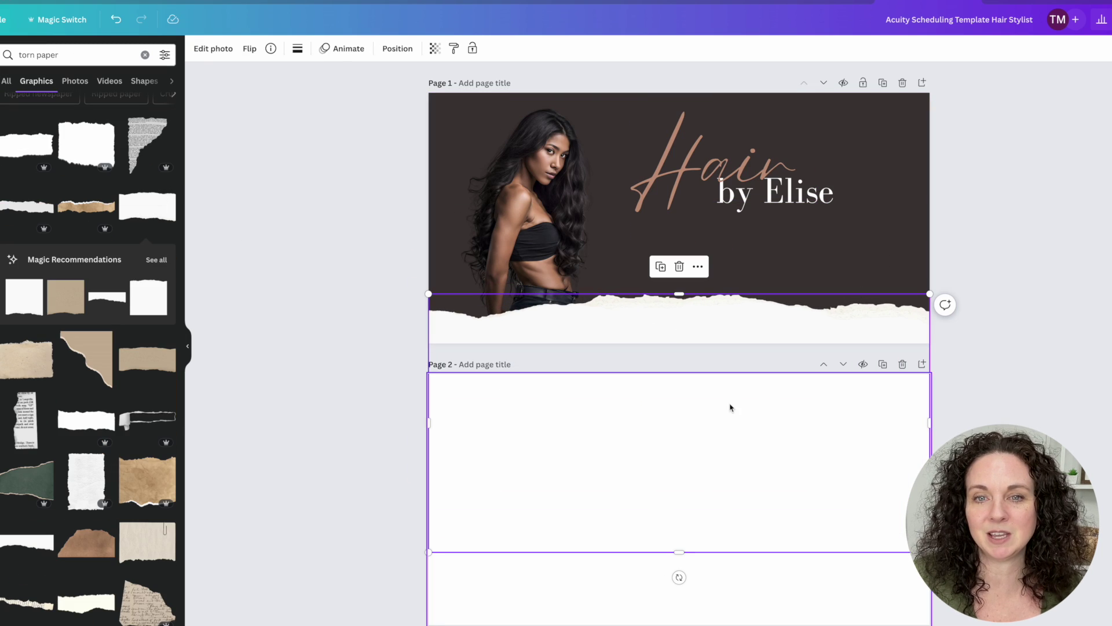
# Step: Duplicate the torn paper and place the copy on page 2
pyautogui.click(660, 267)
pyautogui.moveTo(642, 336); pyautogui.dragTo(632, 378)
pyautogui.scroll(-5, 632, 379)
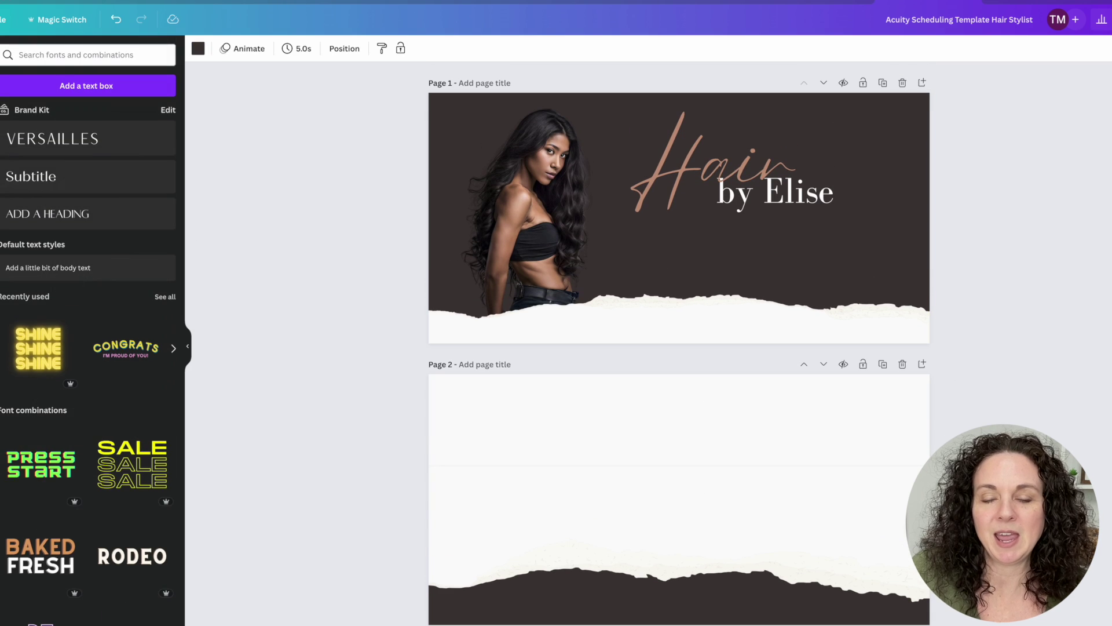
# Step: Copy "by Elise" onto page 1's torn paper, colour the copy dark brown and reduce it to size 24
pyautogui.click(805, 207)
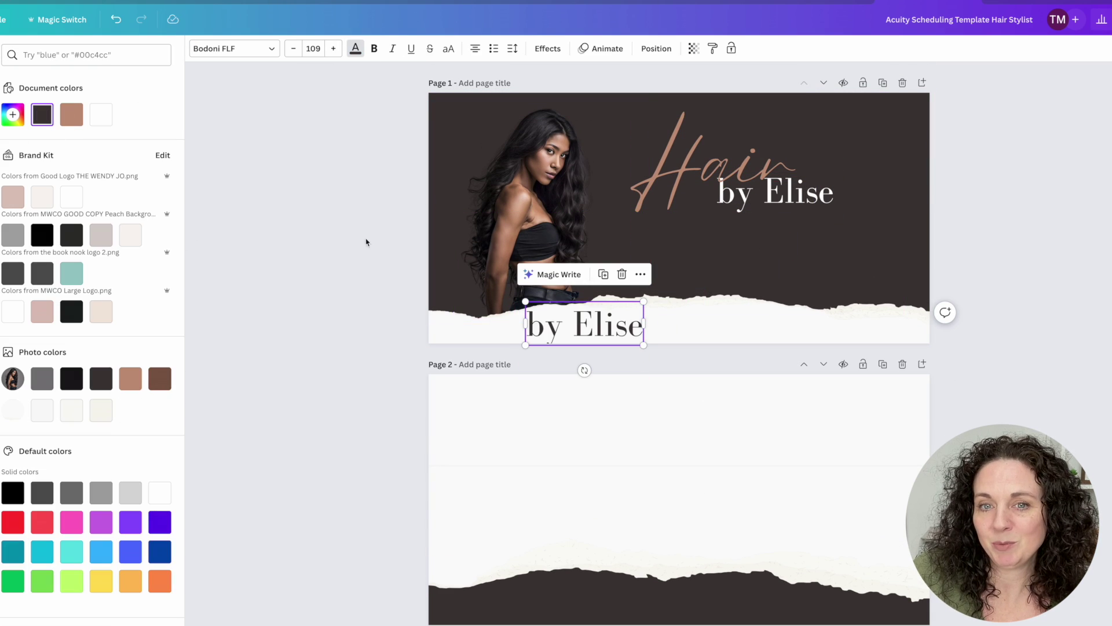
pyautogui.moveTo(534, 363); pyautogui.dragTo(536, 362)
pyautogui.doubleClick(525, 333)
# Step: Replace the copied text with the uppercase notice "BEFORE BOOKING PLEASE READ ALL OF THE PROVIDED INFORMATION"
pyautogui.write('h')
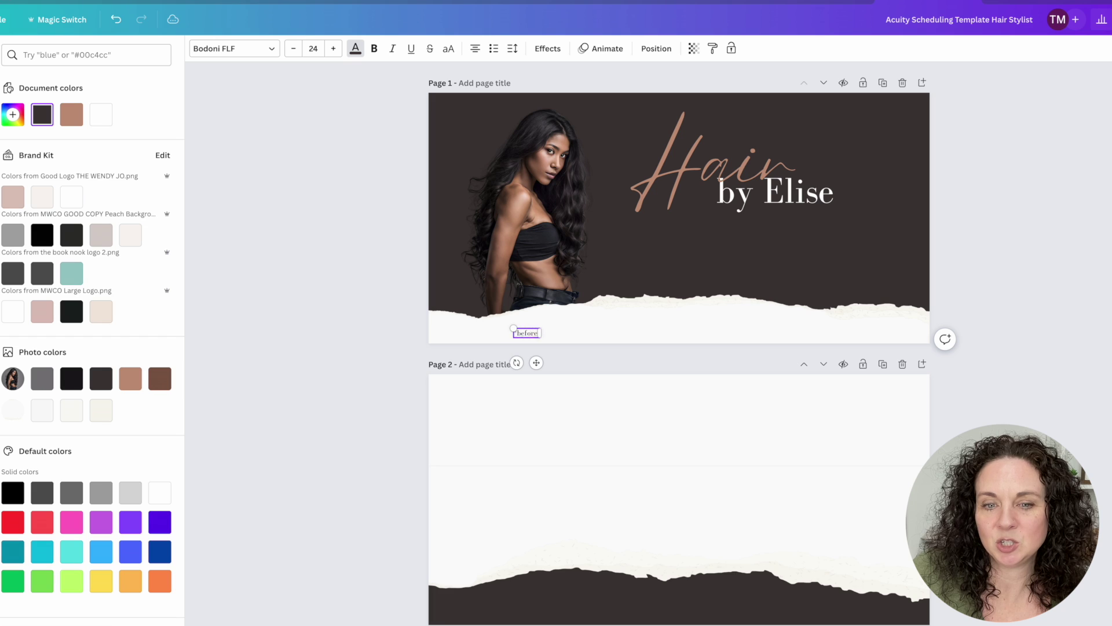
pyautogui.click(448, 48)
pyautogui.write('BEFORE BOOKING PLEASE READ ALL POLICY INF')
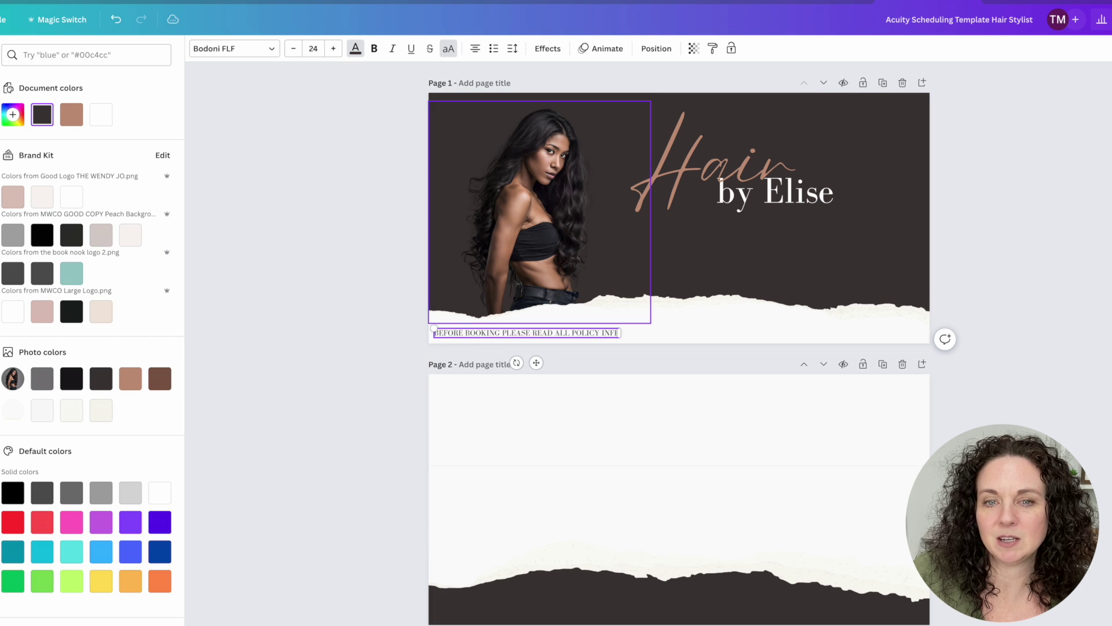
pyautogui.write('ORMATION')
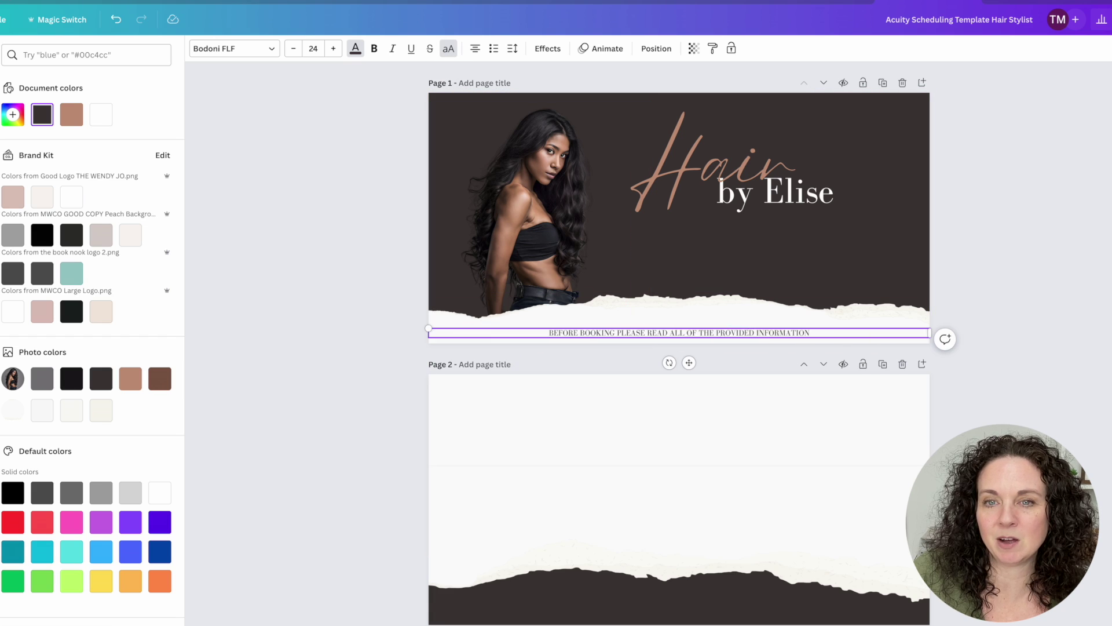
pyautogui.click(533, 461)
# Step: Widen the letter spacing of the booking notice on page 1
pyautogui.click(679, 333)
pyautogui.click(513, 49)
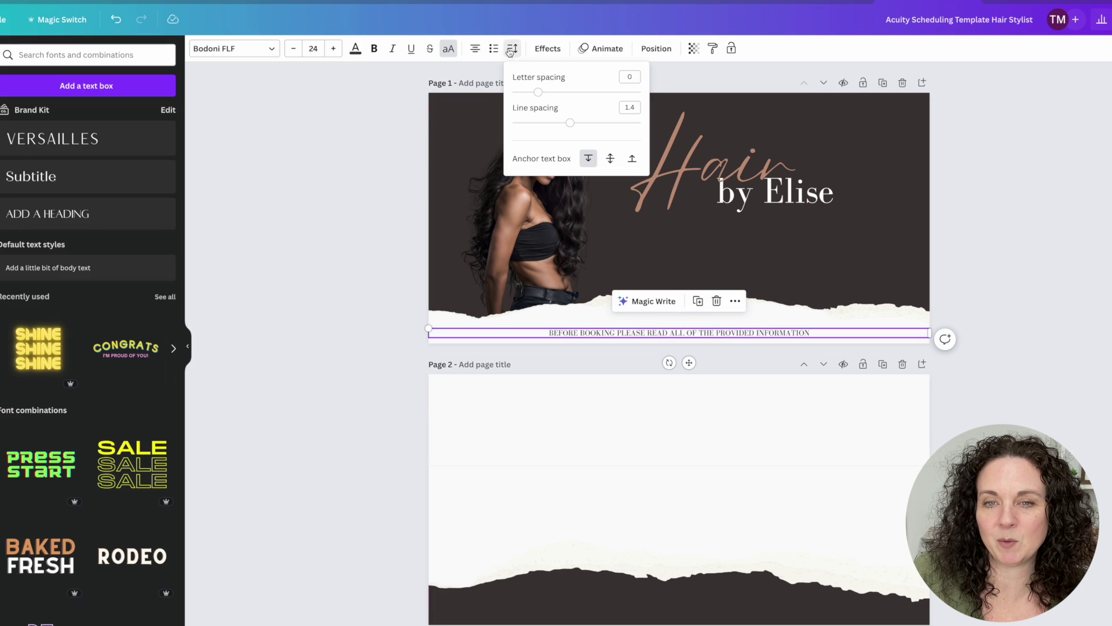
pyautogui.moveTo(537, 92); pyautogui.dragTo(564, 92)
pyautogui.click(534, 462)
# Step: Try a photo filter on page 2's torn paper and undo it
pyautogui.scroll(-2, 418, 560)
pyautogui.click(268, 587)
pyautogui.scroll(5, 311, 572)
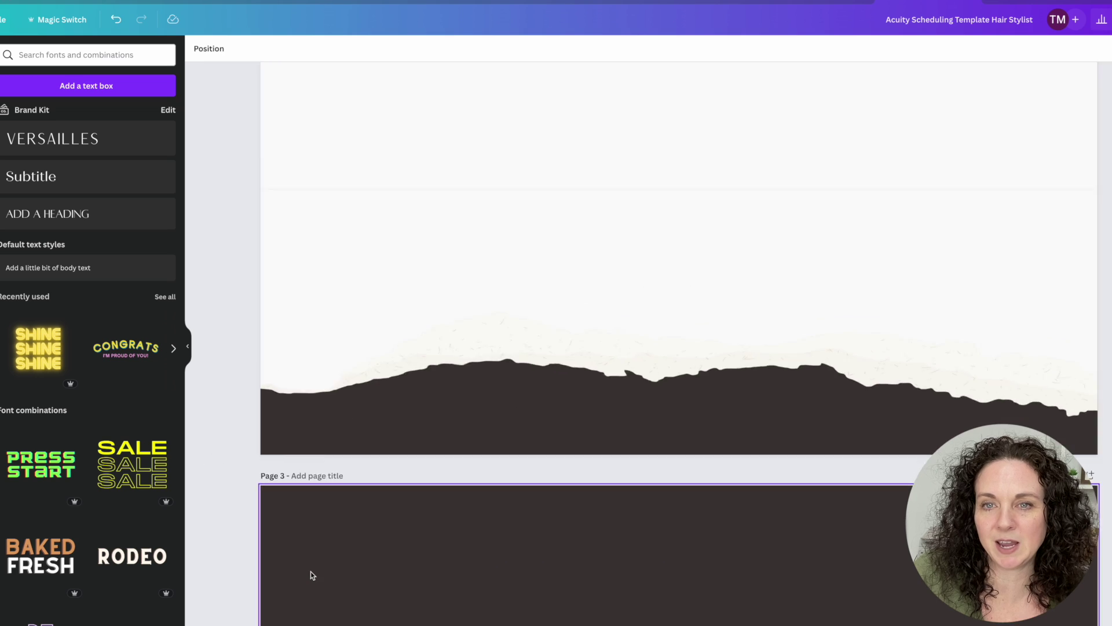
pyautogui.scroll(-8, 310, 572)
pyautogui.click(599, 398)
pyautogui.click(213, 48)
pyautogui.click(165, 371)
pyautogui.scroll(-5, 95, 377)
pyautogui.scroll(5, 96, 376)
pyautogui.hscroll(3, 84, 347)
pyautogui.hscroll(3, 75, 266)
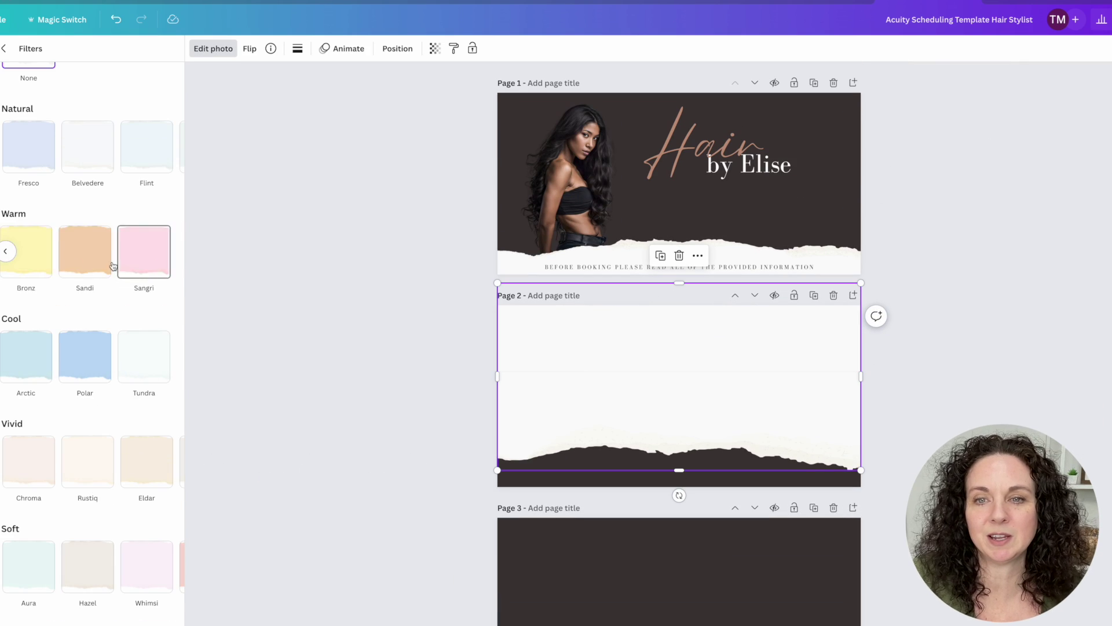
pyautogui.hscroll(-3, 75, 266)
pyautogui.hscroll(3, 72, 214)
pyautogui.scroll(-3, 69, 248)
pyautogui.click(99, 444)
pyautogui.hotkey('ctrl', 'z')
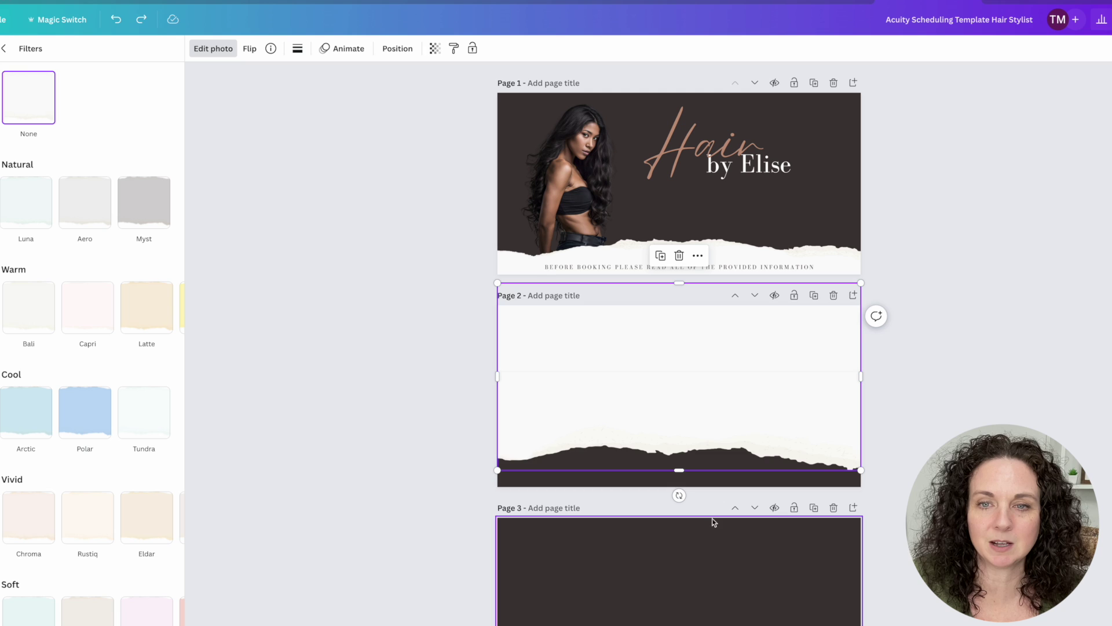
# Step: Shift page 2's torn paper up slightly and place the dark brown heading "Booking Policies" near the top of that page
pyautogui.moveTo(687, 425); pyautogui.dragTo(690, 416)
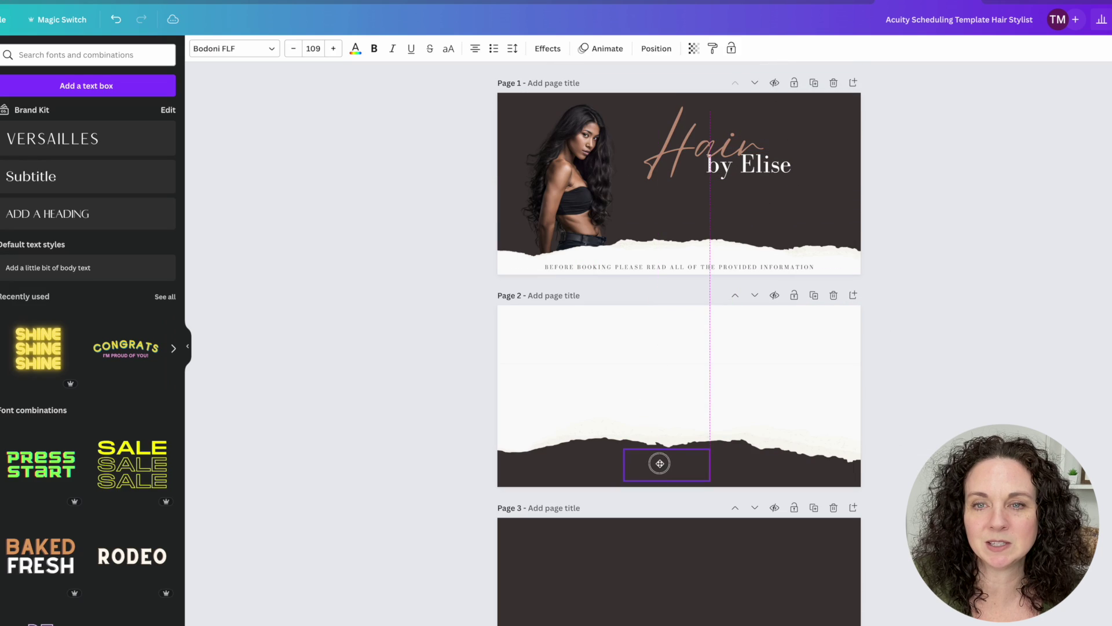
pyautogui.moveTo(658, 462); pyautogui.dragTo(679, 328)
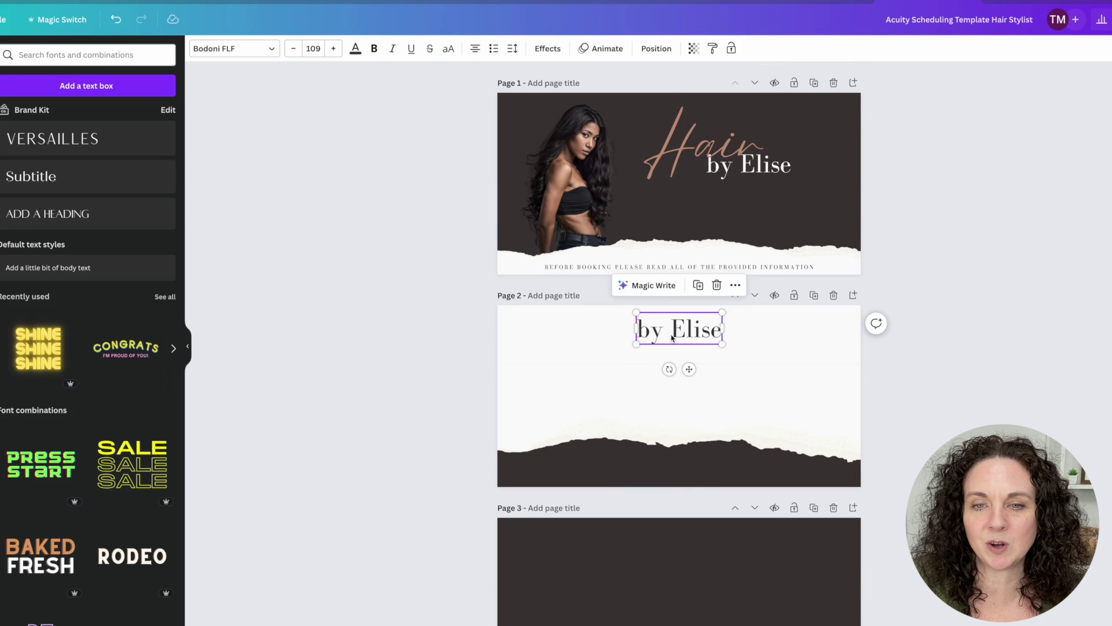
pyautogui.write('Booking Policies')
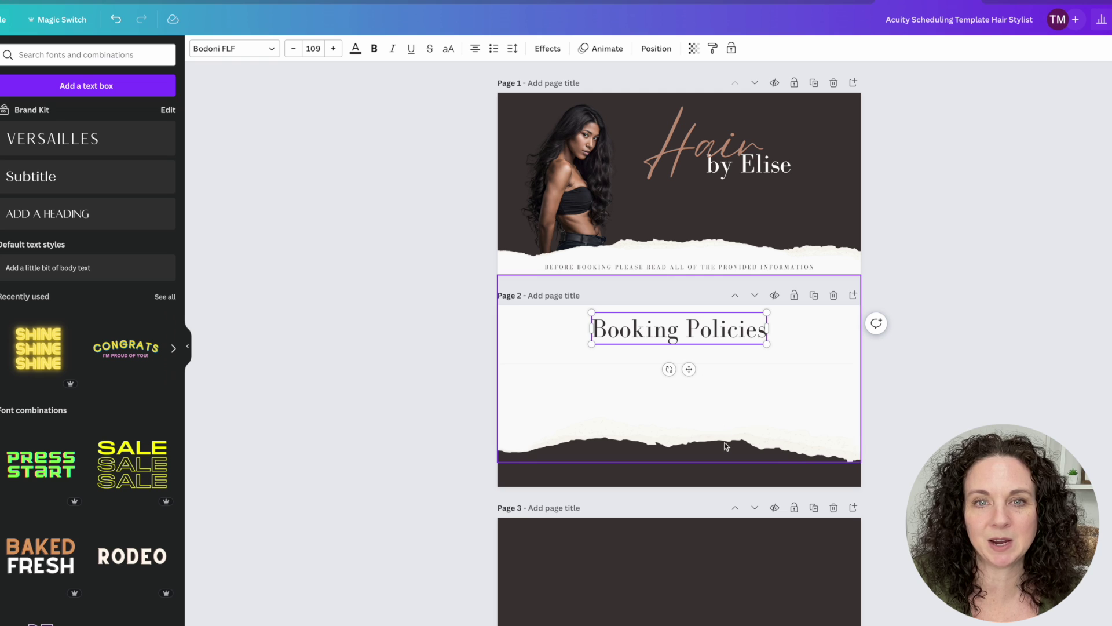
# Step: Enlarge and reposition the torn paper on page 2 so it extends past the page edge
pyautogui.scroll(-1, 726, 447)
pyautogui.click(726, 448)
pyautogui.moveTo(498, 442); pyautogui.dragTo(475, 437)
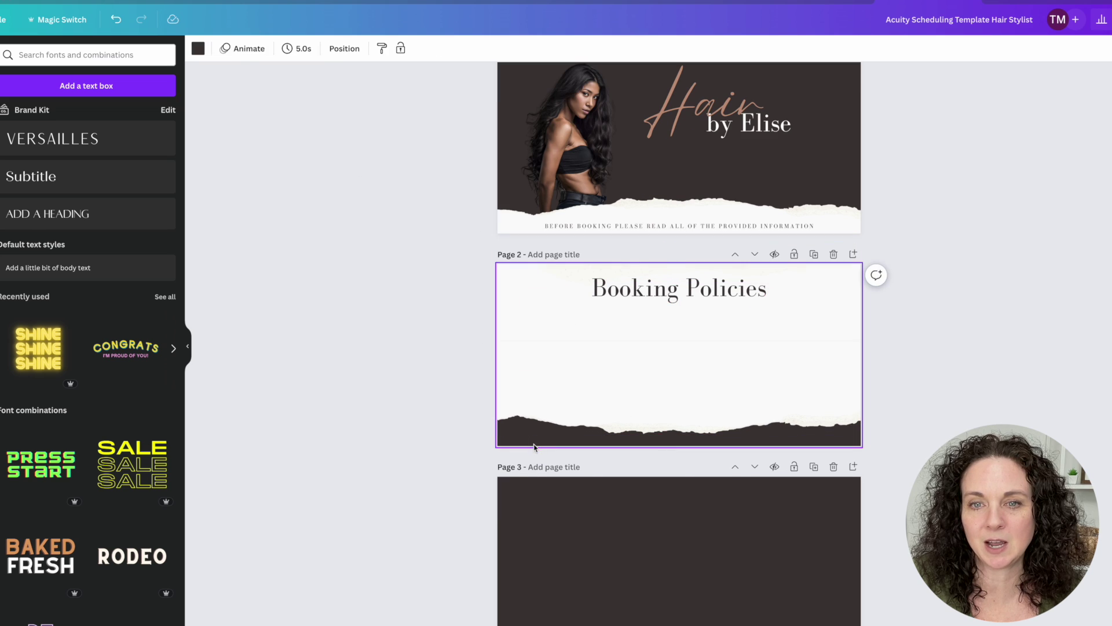
pyautogui.click(198, 48)
pyautogui.scroll(-1, 564, 352)
# Step: Crop the lower part of page 1's torn paper to the bottom edge of the page
pyautogui.scroll(5, 564, 352)
pyautogui.scroll(2, 496, 280)
pyautogui.click(591, 191)
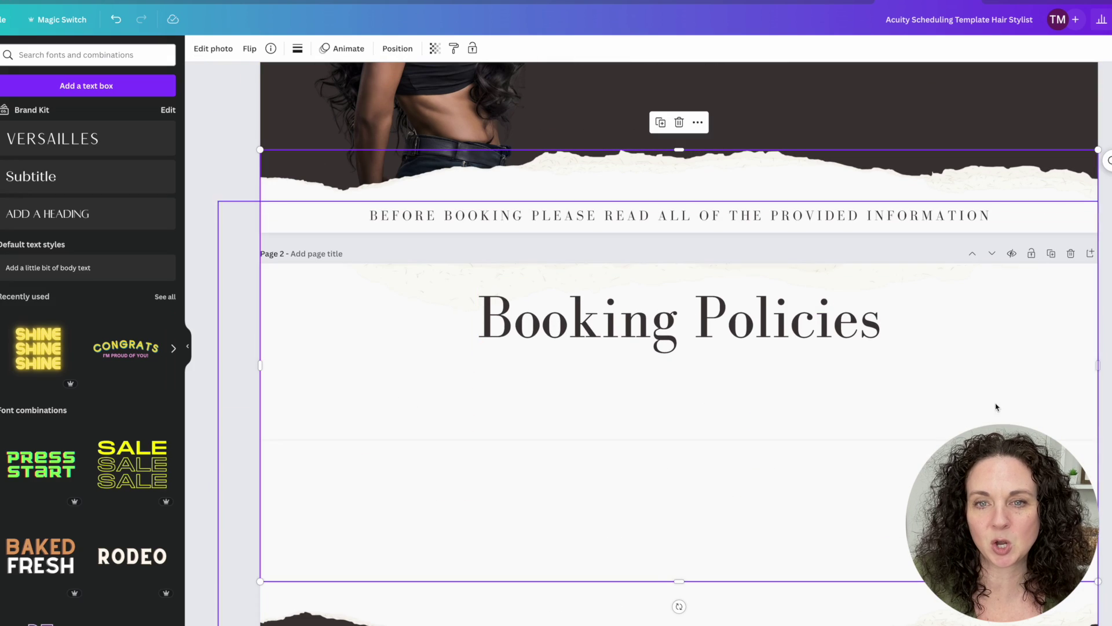
pyautogui.moveTo(679, 581); pyautogui.dragTo(679, 232)
pyautogui.scroll(-2, 578, 449)
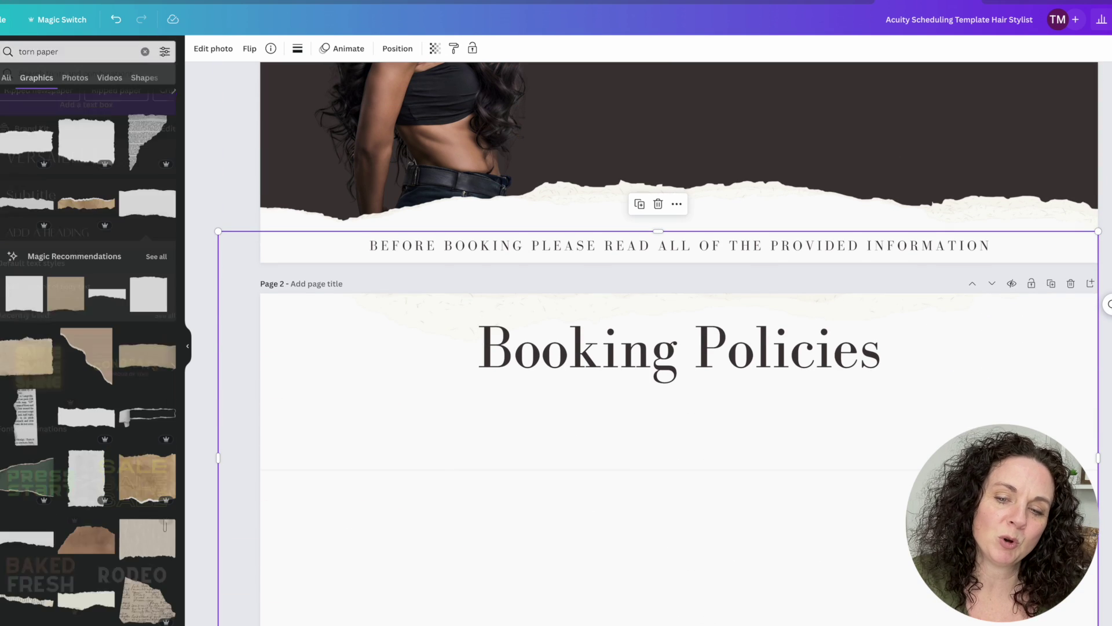
# Step: Limit the "torn paper" graphics to free ones and replace the existing papers with a different white torn sheet on page 1
pyautogui.scroll(-1, 87, 348)
pyautogui.click(164, 54)
pyautogui.click(165, 55)
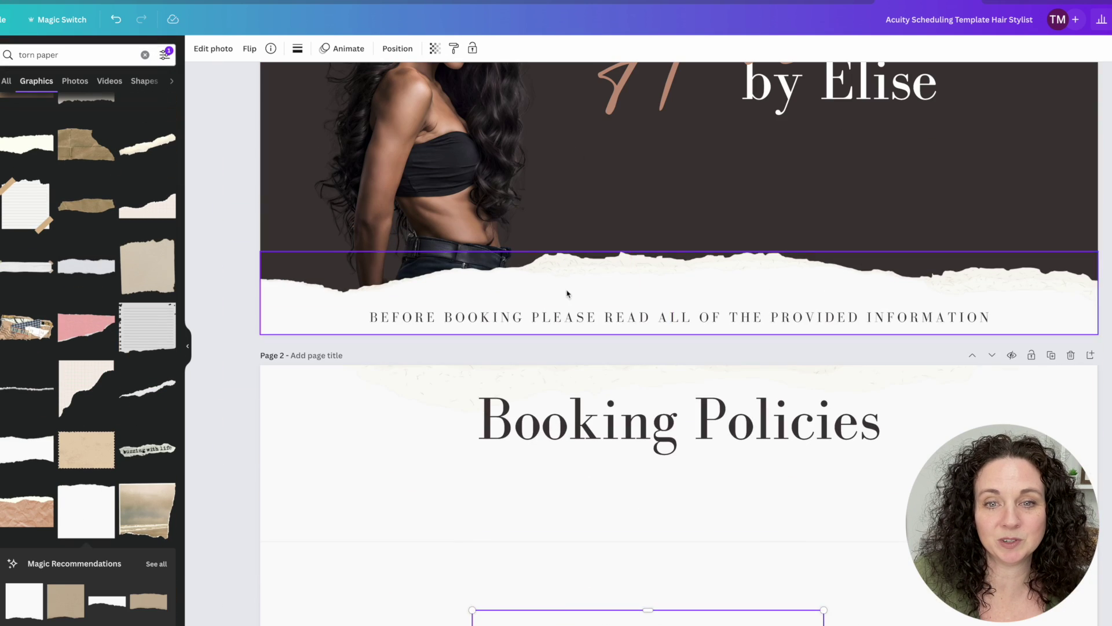
pyautogui.click(414, 368)
pyautogui.moveTo(559, 293); pyautogui.dragTo(370, 205)
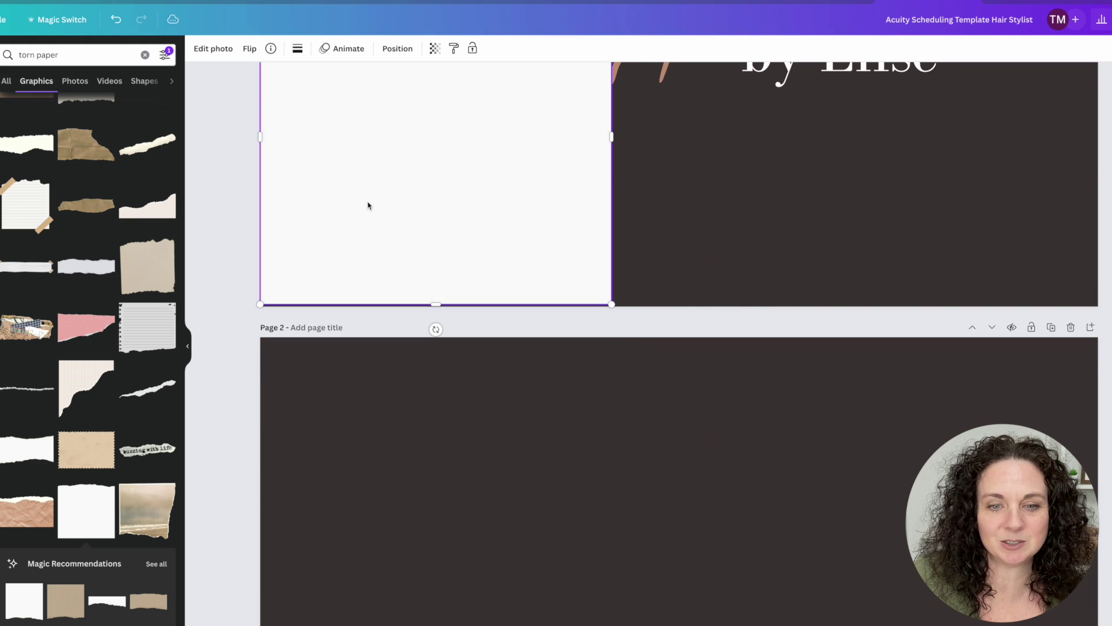
# Step: Widen the new torn sheet to page 1's full width, send it behind the booking notice and align it along the page bottom
pyautogui.scroll(-5, 370, 206)
pyautogui.moveTo(535, 248); pyautogui.dragTo(673, 334)
pyautogui.click(398, 48)
pyautogui.click(131, 82)
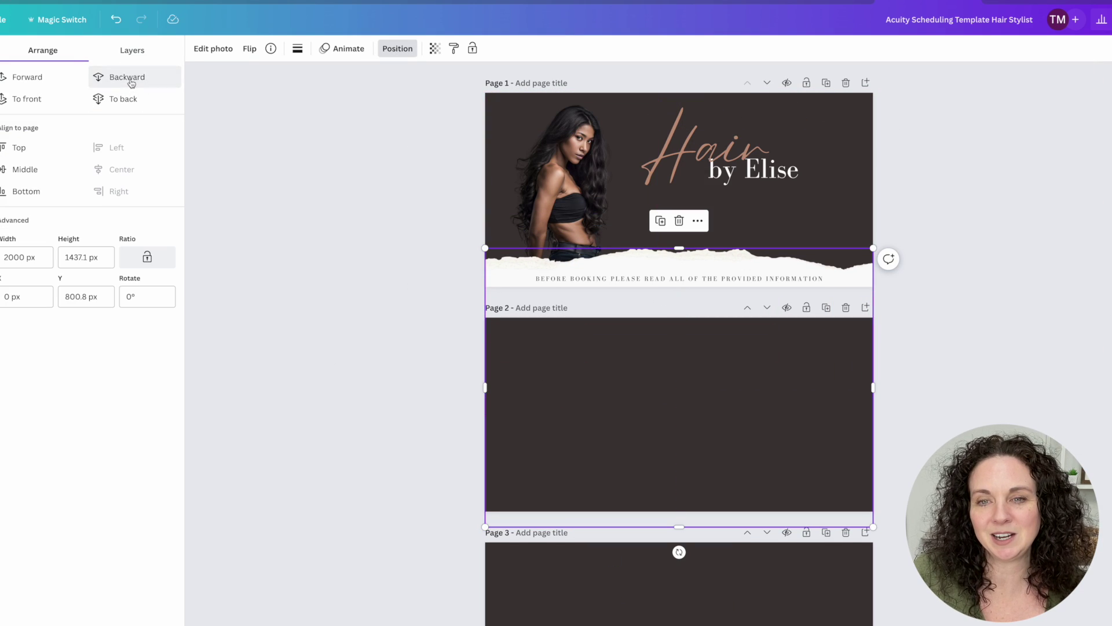
pyautogui.moveTo(508, 267); pyautogui.dragTo(508, 273)
# Step: Paste a copy of the torn sheet onto page 2 and move it up until plain paper covers the page
pyautogui.click(603, 347)
pyautogui.press('super+v')
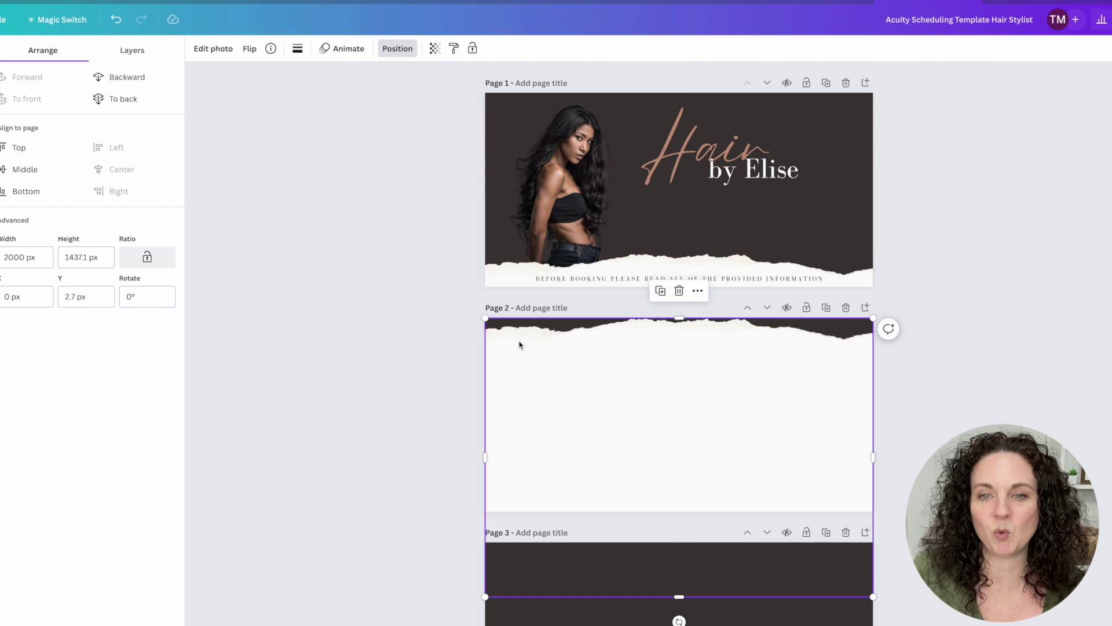
pyautogui.moveTo(524, 384); pyautogui.dragTo(523, 360)
pyautogui.click(379, 53)
pyautogui.scroll(-3, 477, 236)
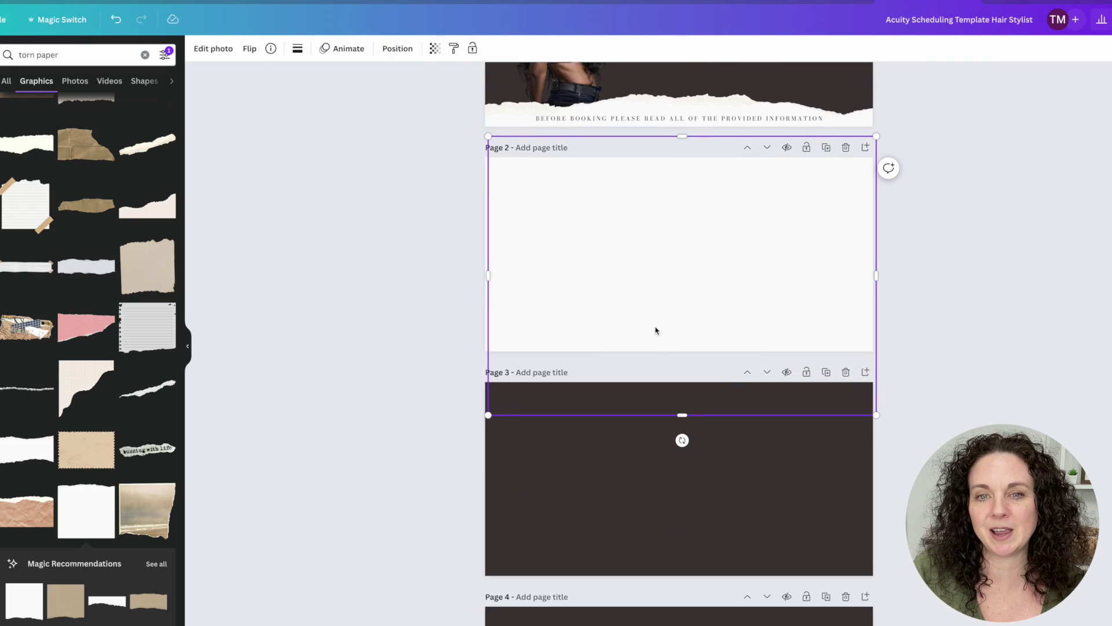
# Step: Align the sheet on page 2 and place a vertically flipped torn sheet across the top of page 3
pyautogui.moveTo(655, 328)
pyautogui.mouseDown()
pyautogui.moveTo(646, 520)
pyautogui.moveTo(641, 320)
pyautogui.mouseUp()
pyautogui.click(249, 49)
pyautogui.click(279, 101)
# Step: Crop page 1's torn sheet at its bottom page edge and page 2's sheet to its page bounds
pyautogui.scroll(2, 857, 382)
pyautogui.click(718, 194)
pyautogui.moveTo(679, 453); pyautogui.dragTo(697, 208)
pyautogui.click(689, 313)
pyautogui.moveTo(679, 214); pyautogui.dragTo(681, 225)
# Step: Set the "Booking Policies" heading to size 50 and widen its letter spacing
pyautogui.click(679, 263)
pyautogui.click(314, 49)
pyautogui.write('50')
pyautogui.press('Return')
pyautogui.click(512, 49)
pyautogui.moveTo(538, 93); pyautogui.dragTo(549, 94)
pyautogui.click(333, 48)
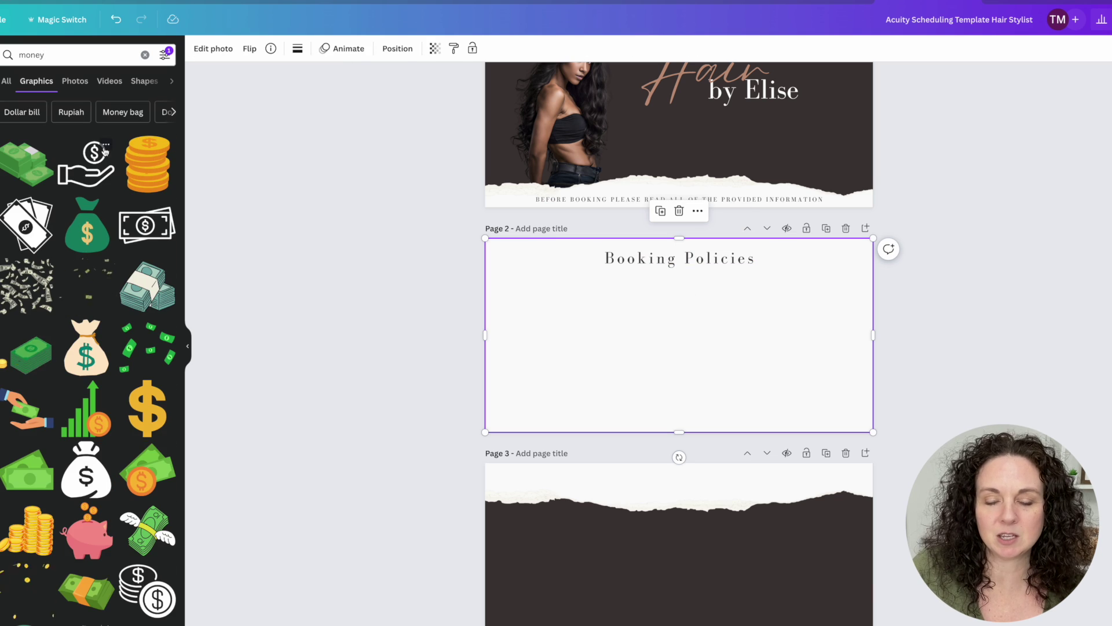
# Step: Search the graphics for "credit card", place an outlined card icon below the heading on page 2 and colour it dark brown
pyautogui.click(75, 55)
pyautogui.click(147, 224)
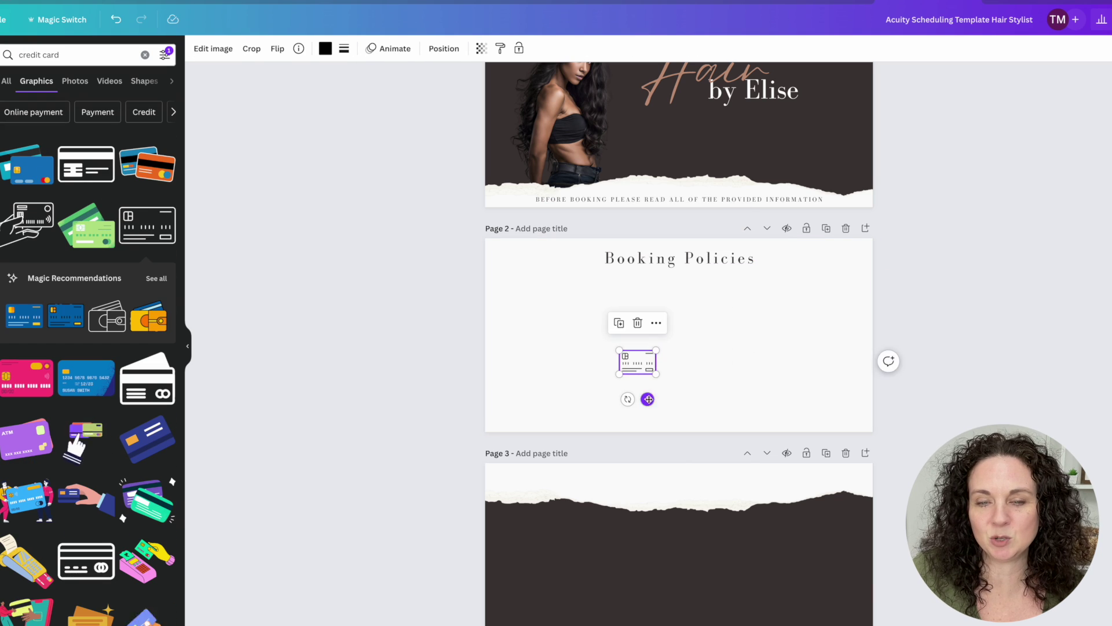
pyautogui.moveTo(648, 400); pyautogui.dragTo(567, 337)
pyautogui.click(325, 48)
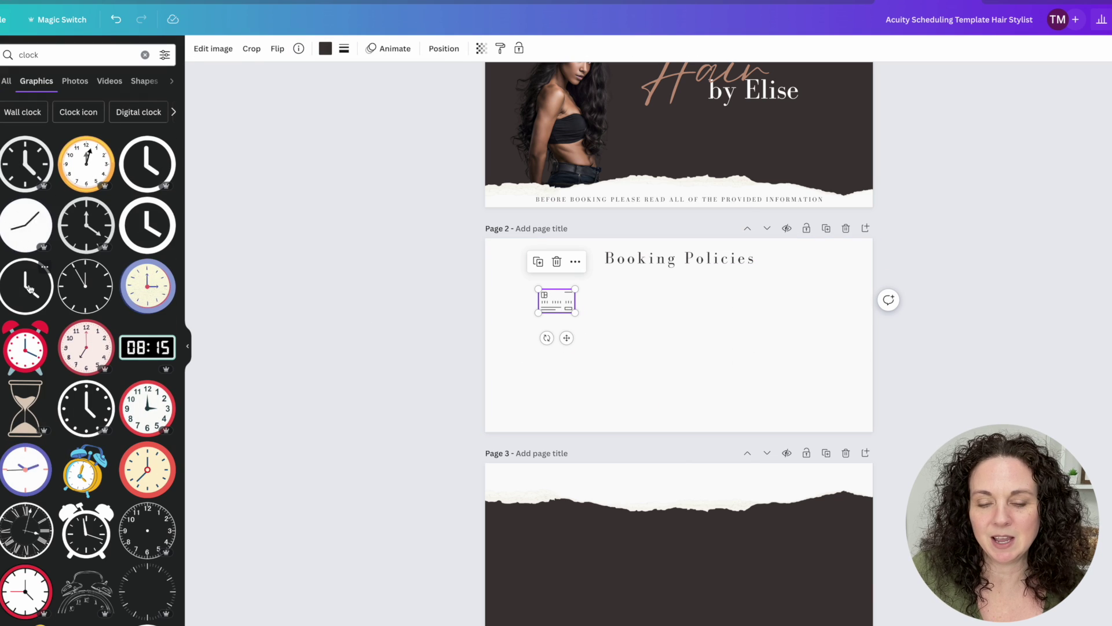
# Step: Add outlined clock, calendar and refund icons beside the credit card in an evenly spaced row
pyautogui.click(86, 285)
pyautogui.moveTo(720, 373); pyautogui.dragTo(668, 315)
pyautogui.moveTo(653, 300); pyautogui.dragTo(625, 301)
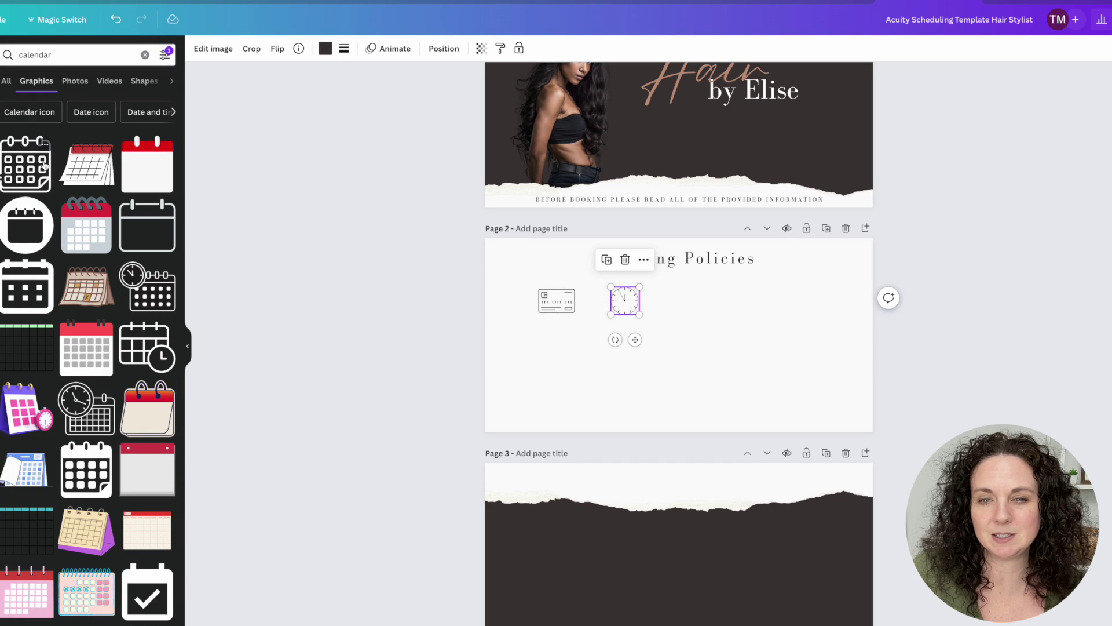
pyautogui.moveTo(667, 355); pyautogui.dragTo(689, 342)
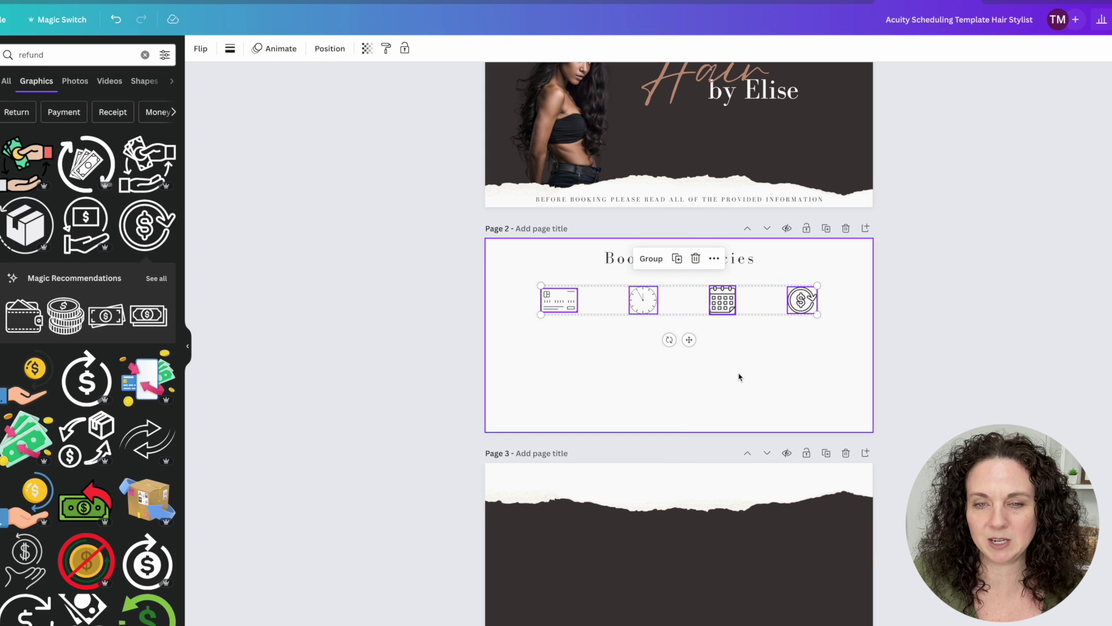
pyautogui.click(739, 374)
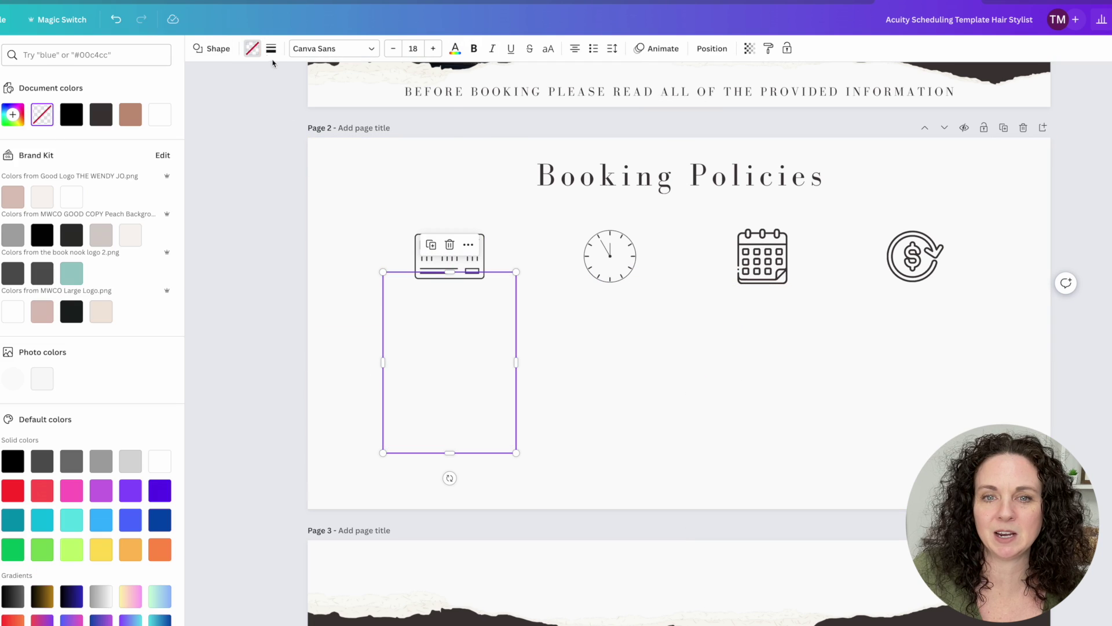
# Step: Give the unfilled rectangle under the credit card icon rounded corners and a thin dark brown outline, and send it behind the icon
pyautogui.click(271, 48)
pyautogui.click(321, 81)
pyautogui.click(271, 49)
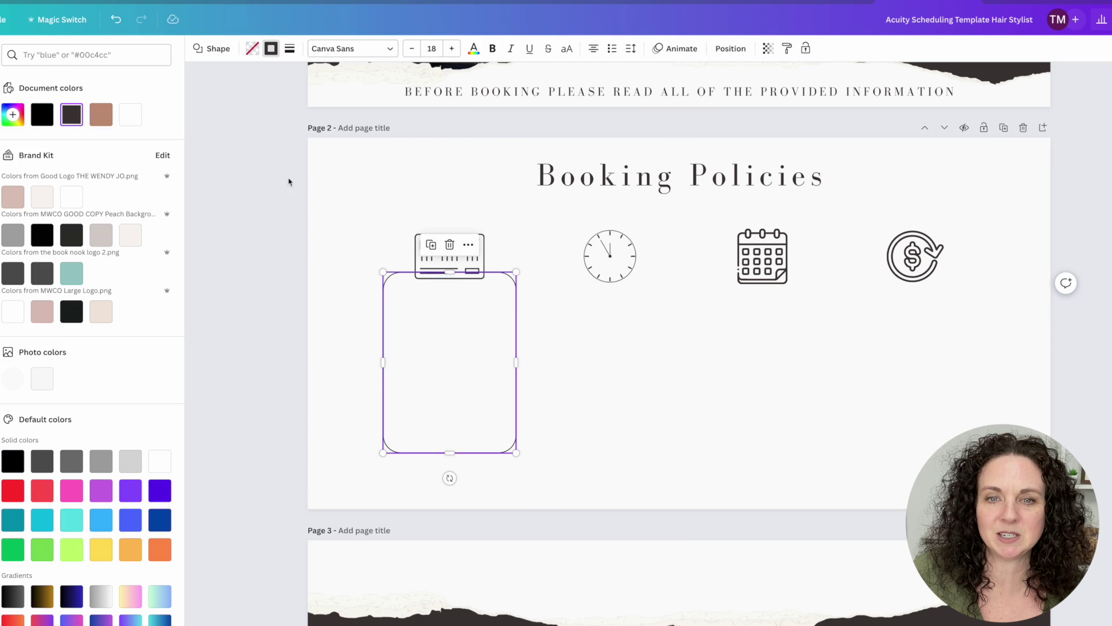
pyautogui.click(729, 49)
pyautogui.click(142, 77)
pyautogui.click(370, 223)
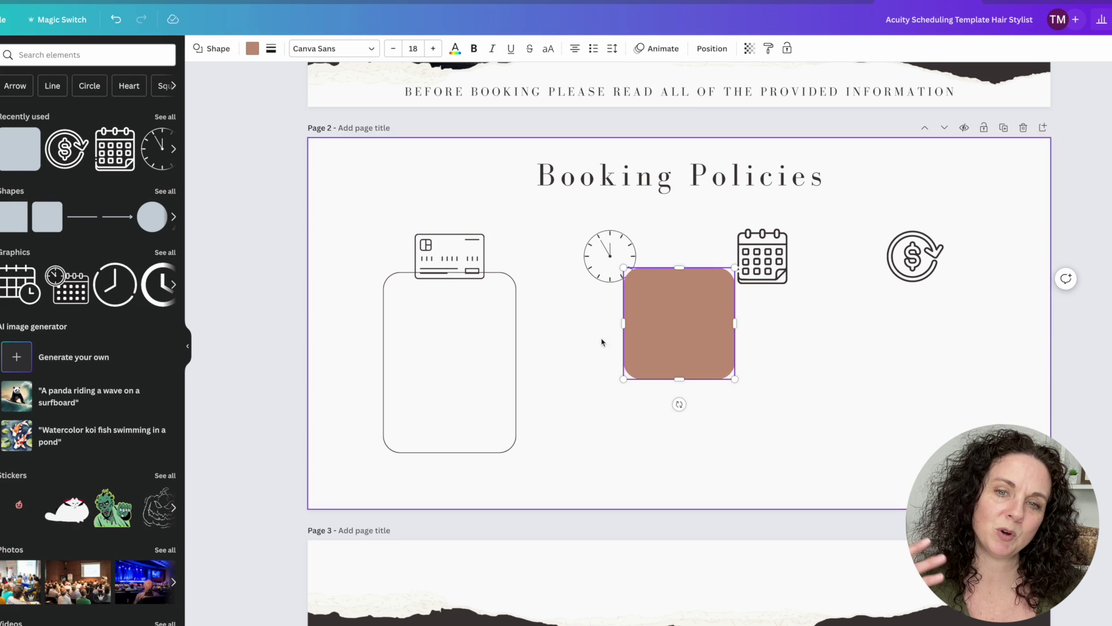
# Step: Shrink the brown rounded square to cover the credit card icon, fill it with off-white #FAFAFA and send it behind the icon
pyautogui.moveTo(679, 324); pyautogui.dragTo(471, 290)
pyautogui.moveTo(470, 347); pyautogui.dragTo(468, 290)
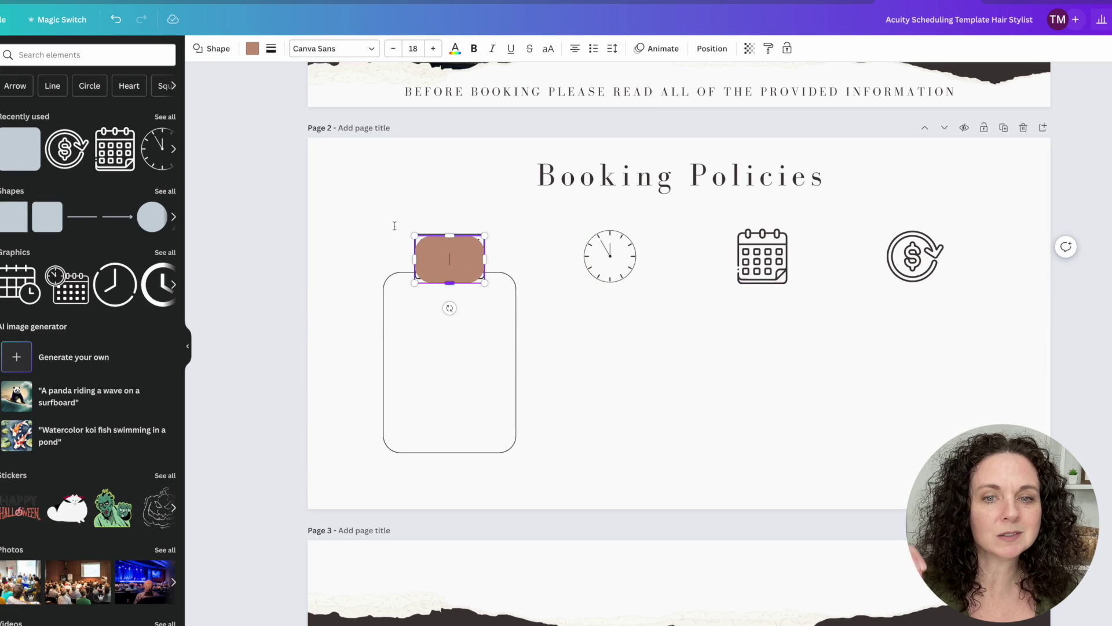
pyautogui.click(252, 48)
pyautogui.click(160, 114)
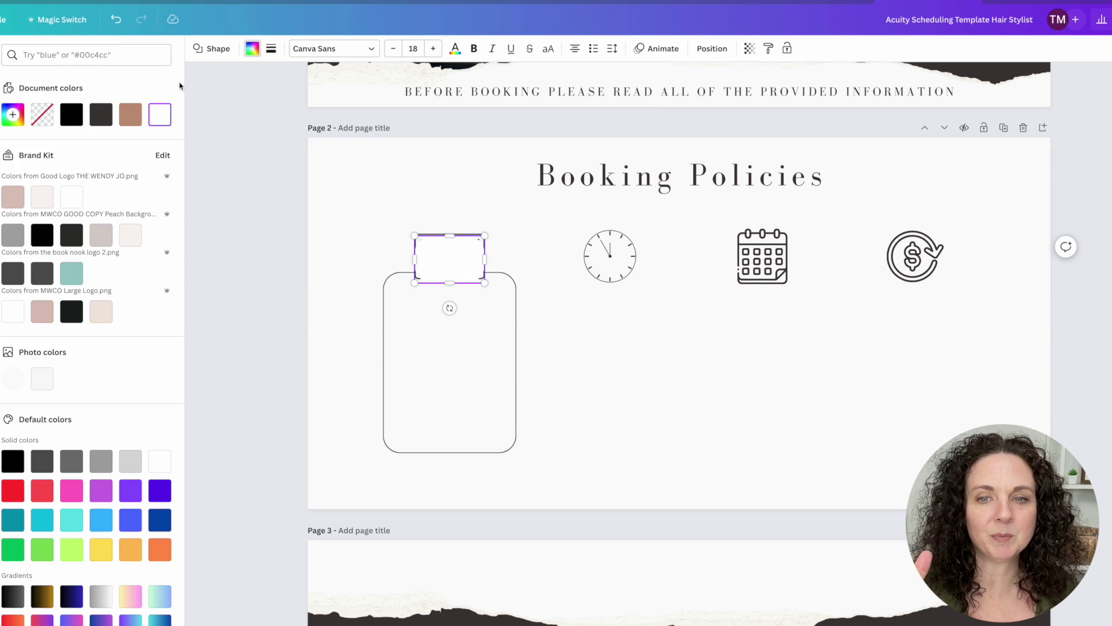
pyautogui.click(13, 114)
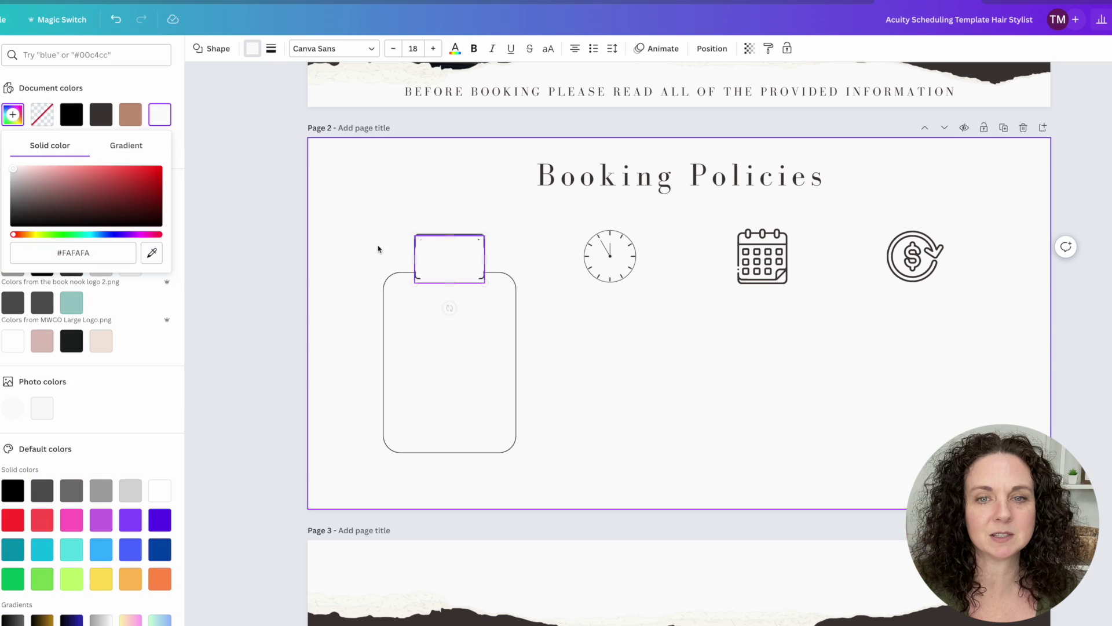
pyautogui.click(712, 48)
pyautogui.click(130, 77)
pyautogui.click(571, 363)
# Step: Add the deposit policy text starting "A $40 deposit is due at the time of your booking" and narrow it to fit the outlined box
pyautogui.click(79, 89)
pyautogui.moveTo(687, 353); pyautogui.dragTo(459, 328)
pyautogui.write('A $40 non')
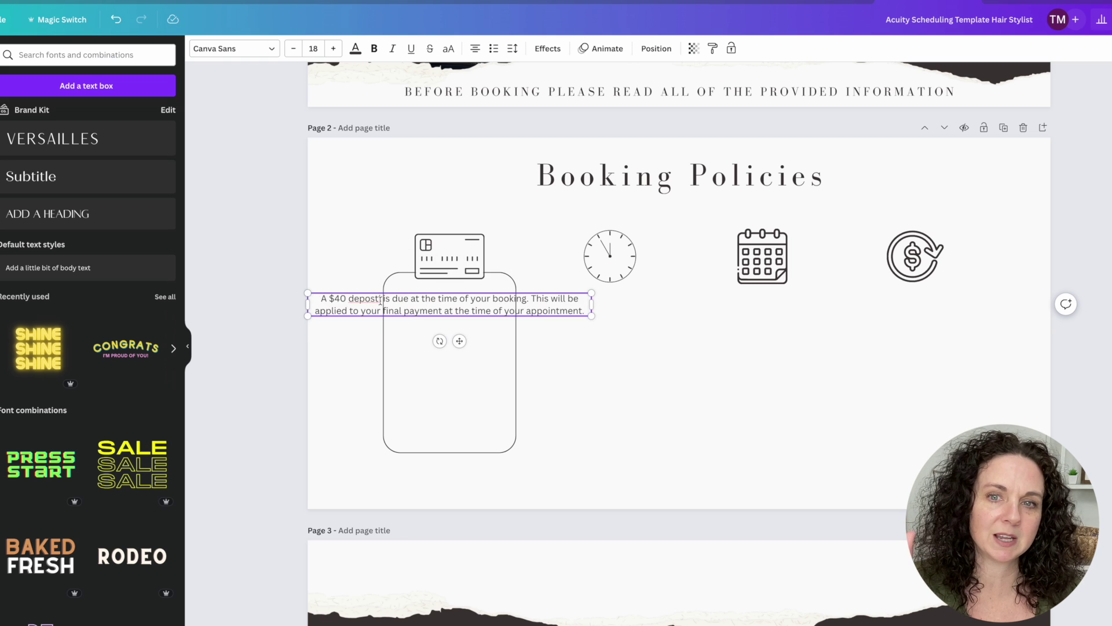
pyautogui.moveTo(591, 304); pyautogui.dragTo(449, 306)
pyautogui.moveTo(376, 329); pyautogui.dragTo(450, 326)
pyautogui.moveTo(524, 313); pyautogui.dragTo(477, 340)
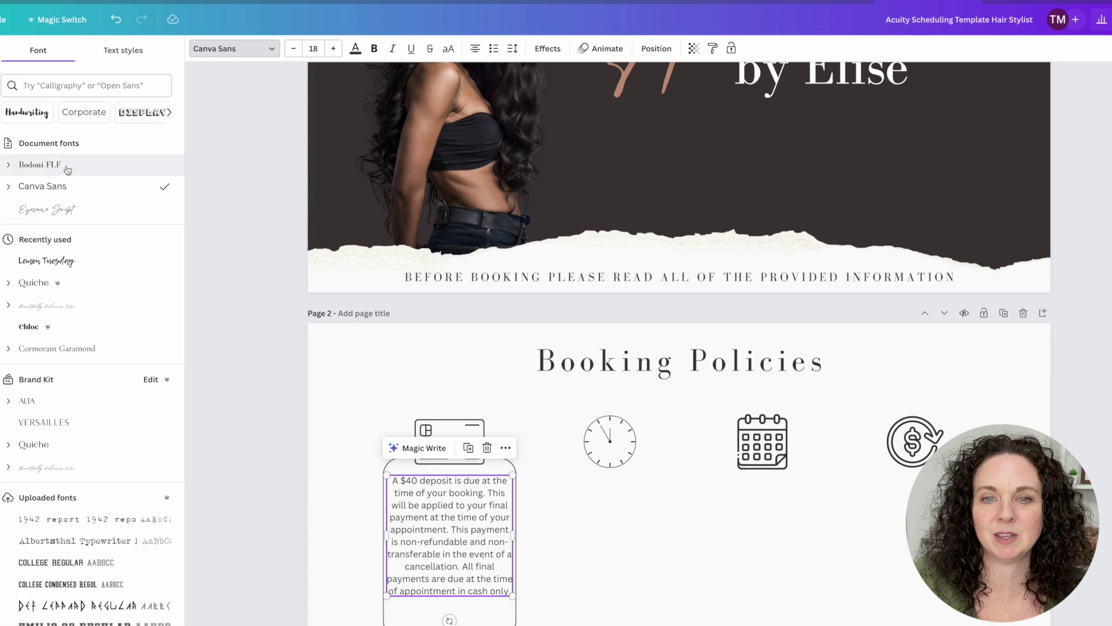
# Step: Set the deposit text in Bodoni FLF with looser line spacing and fill its box with semi-transparent #d8d0cc
pyautogui.click(64, 166)
pyautogui.click(513, 49)
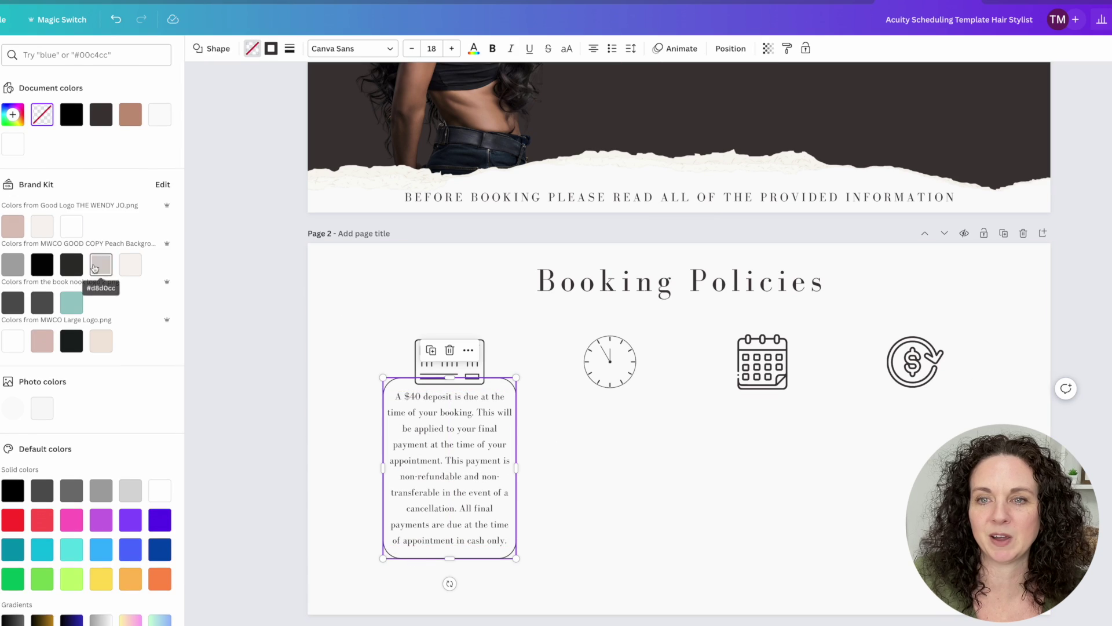
pyautogui.click(769, 48)
pyautogui.click(561, 449)
pyautogui.press('super+z')
# Step: Reduce the corner rounding of the off-white backing behind the credit card icon and trim its height slightly
pyautogui.click(457, 386)
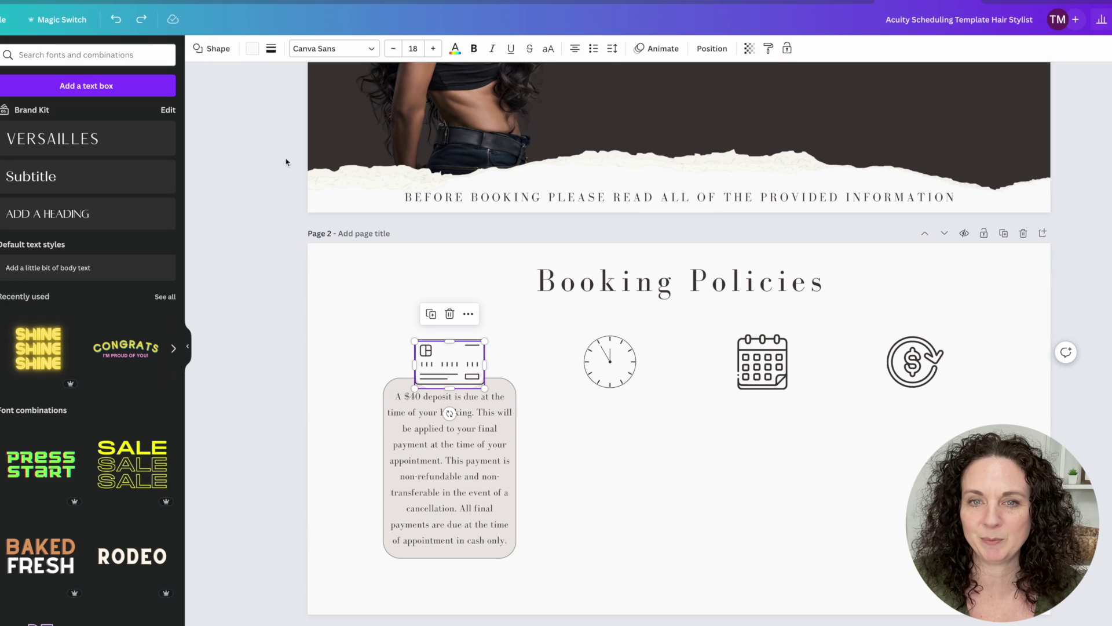
pyautogui.click(271, 49)
pyautogui.moveTo(349, 149); pyautogui.dragTo(315, 149)
pyautogui.moveTo(454, 389); pyautogui.dragTo(453, 387)
# Step: Undo the accidental shift of page 2's background sheet and lock the sheet in place
pyautogui.moveTo(380, 479); pyautogui.dragTo(436, 479)
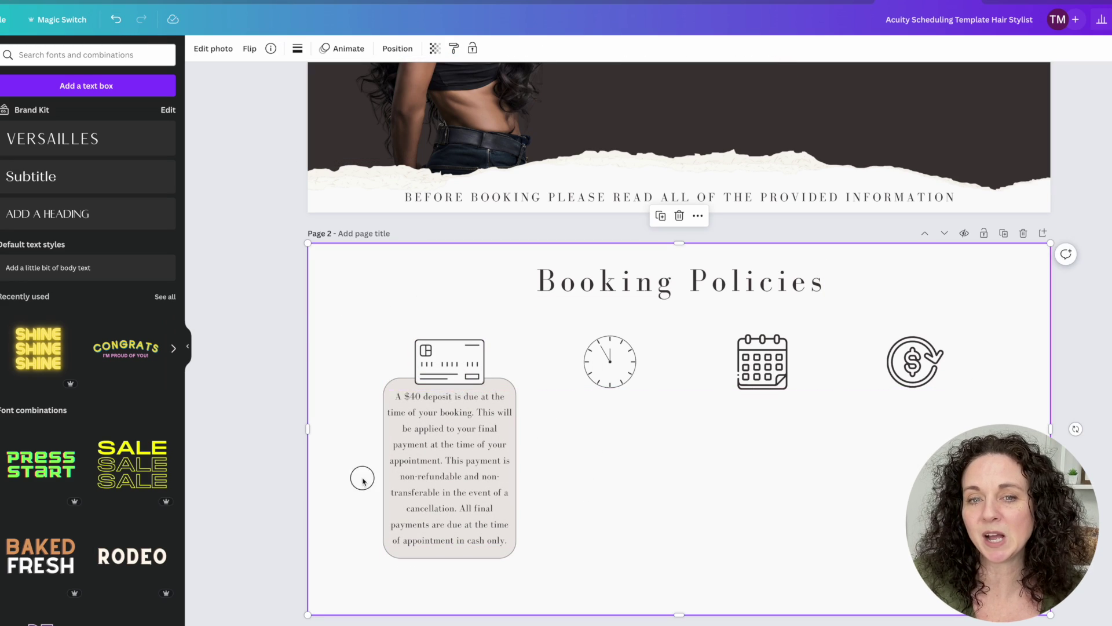
pyautogui.press('super+z')
pyautogui.click(580, 180)
# Step: Duplicate the deposit box with its text and place the copy under the clock icon
pyautogui.scroll(-1, 556, 290)
pyautogui.moveTo(529, 371); pyautogui.dragTo(432, 406)
pyautogui.moveTo(424, 406); pyautogui.dragTo(585, 406)
pyautogui.click(347, 405)
# Step: Add a circle sized to the clock icon, fill it with the page's off-white and send it behind the clock
pyautogui.moveTo(149, 218); pyautogui.dragTo(614, 326)
pyautogui.moveTo(673, 384); pyautogui.dragTo(607, 321)
pyautogui.moveTo(580, 296); pyautogui.dragTo(610, 322)
pyautogui.click(253, 49)
pyautogui.click(13, 115)
pyautogui.click(152, 251)
pyautogui.click(376, 264)
pyautogui.click(712, 49)
pyautogui.click(136, 80)
pyautogui.click(125, 80)
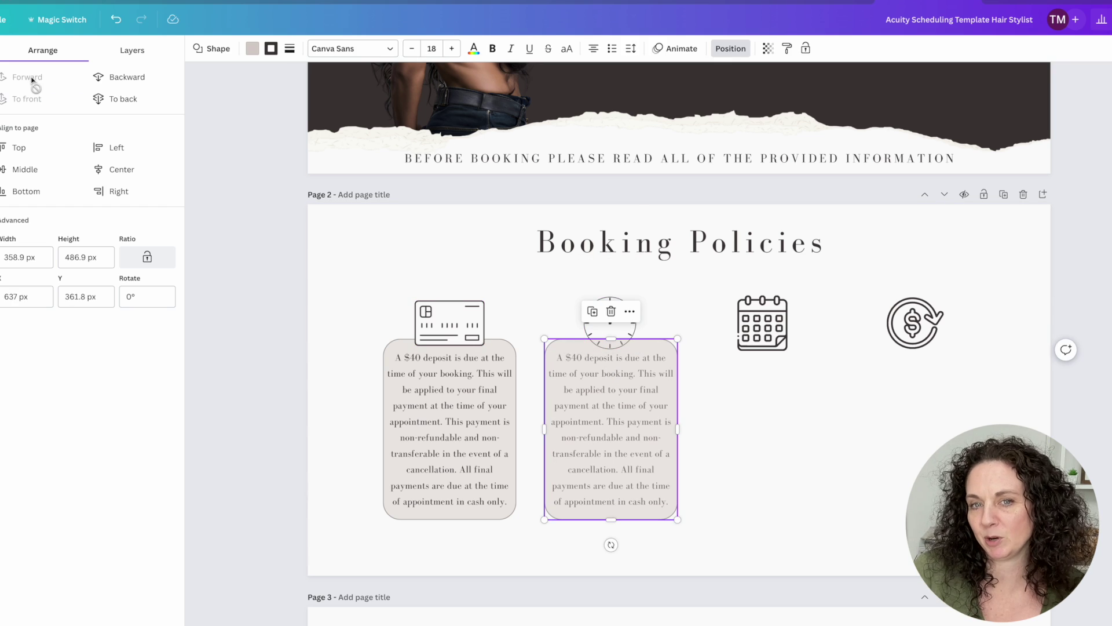
# Step: Group the clock icon with its backing circle and move the group above the copied box in the layer order
pyautogui.click(132, 50)
pyautogui.click(707, 431)
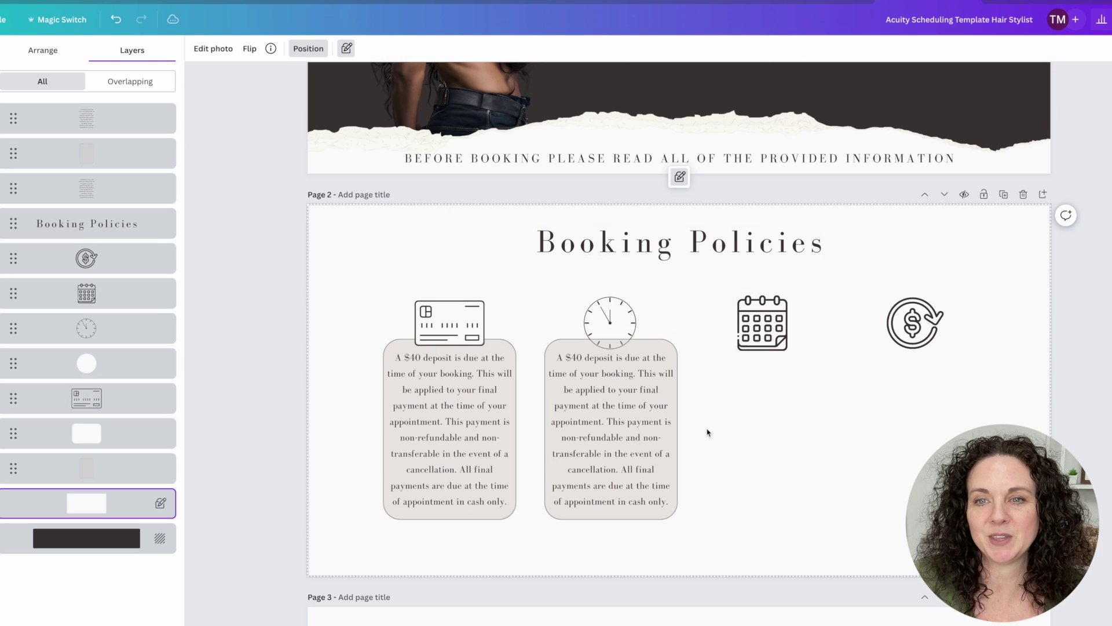
pyautogui.click(614, 316)
pyautogui.keyDown('shift'); pyautogui.click(136, 336); pyautogui.keyUp('shift')
pyautogui.hotkey('ctrl', 'g')
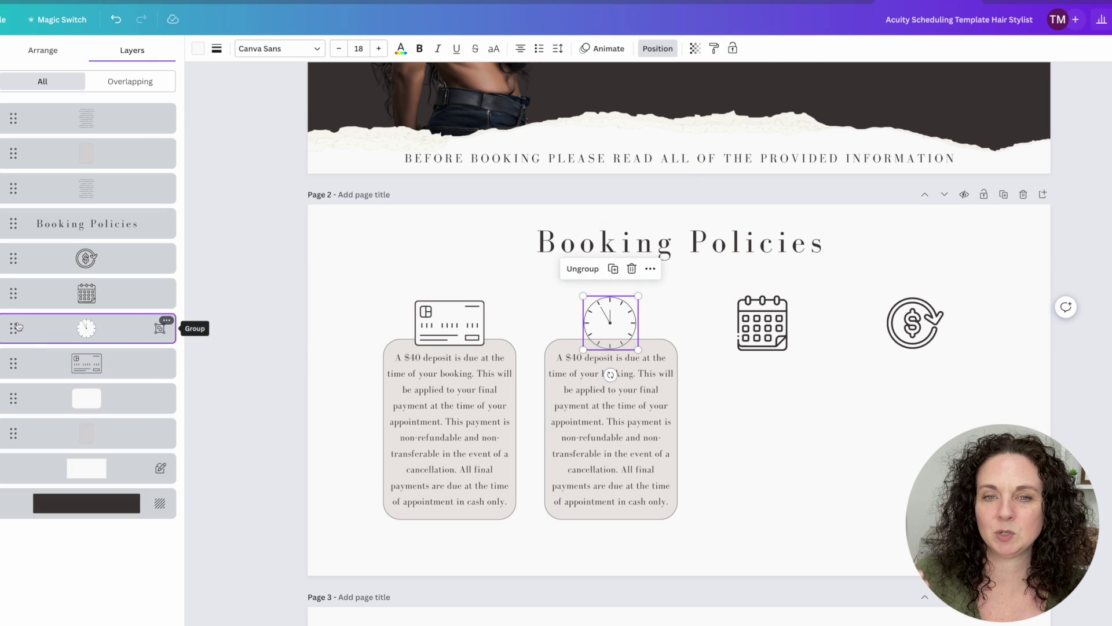
pyautogui.moveTo(18, 327); pyautogui.dragTo(19, 149)
# Step: Replace the text under the clock with the late policy starting "If you are running late please let us know!" and loosen its line spacing
pyautogui.doubleClick(611, 422)
pyautogui.write('If you are running late please le')
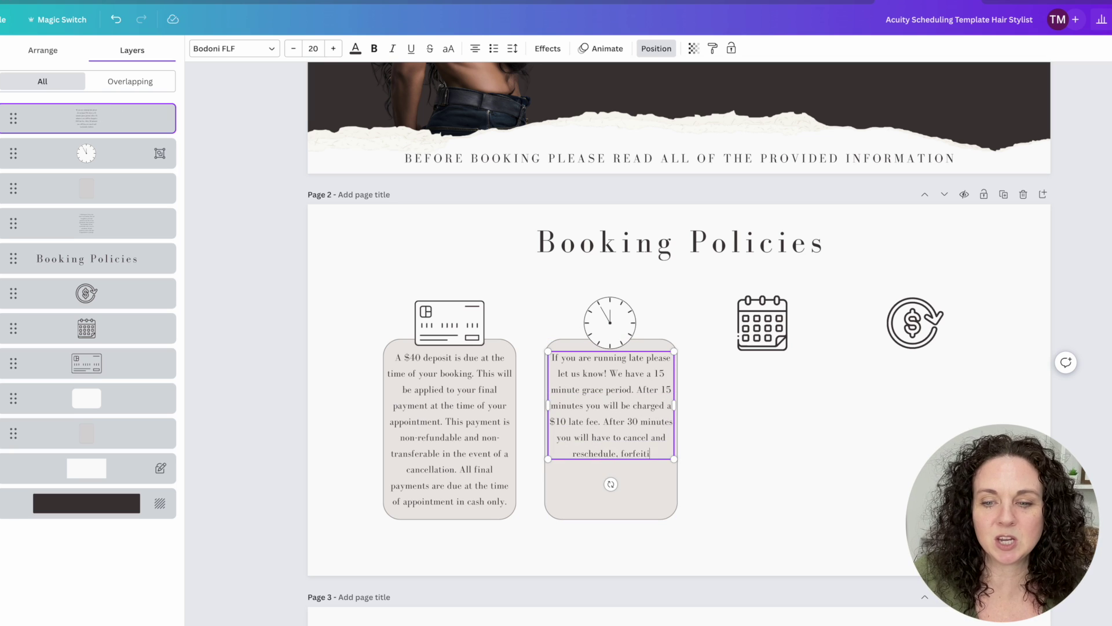
pyautogui.write('g your deposit.')
pyautogui.click(512, 49)
pyautogui.moveTo(554, 124); pyautogui.dragTo(565, 124)
pyautogui.moveTo(618, 432); pyautogui.dragTo(618, 424)
# Step: Duplicate the late policy box with its text and place the copy under the calendar icon
pyautogui.keyDown('shift'); pyautogui.click(628, 510); pyautogui.keyUp('shift')
pyautogui.hotkey('ctrl', 'd')
pyautogui.moveTo(628, 499); pyautogui.dragTo(771, 487)
pyautogui.click(873, 450)
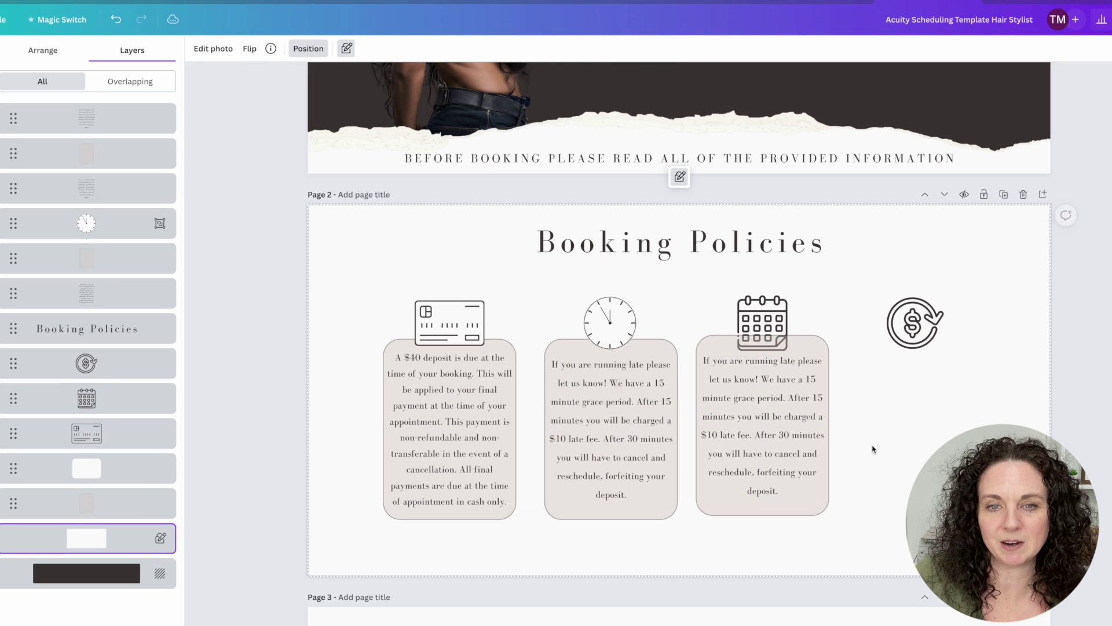
# Step: Move the third policy box behind the calendar icon and place a duplicate of the card icon's off-white backing behind the calendar
pyautogui.moveTo(13, 153); pyautogui.dragTo(13, 399)
pyautogui.click(879, 405)
pyautogui.click(459, 325)
pyautogui.hotkey('ctrl', 'd')
pyautogui.moveTo(460, 327); pyautogui.dragTo(784, 324)
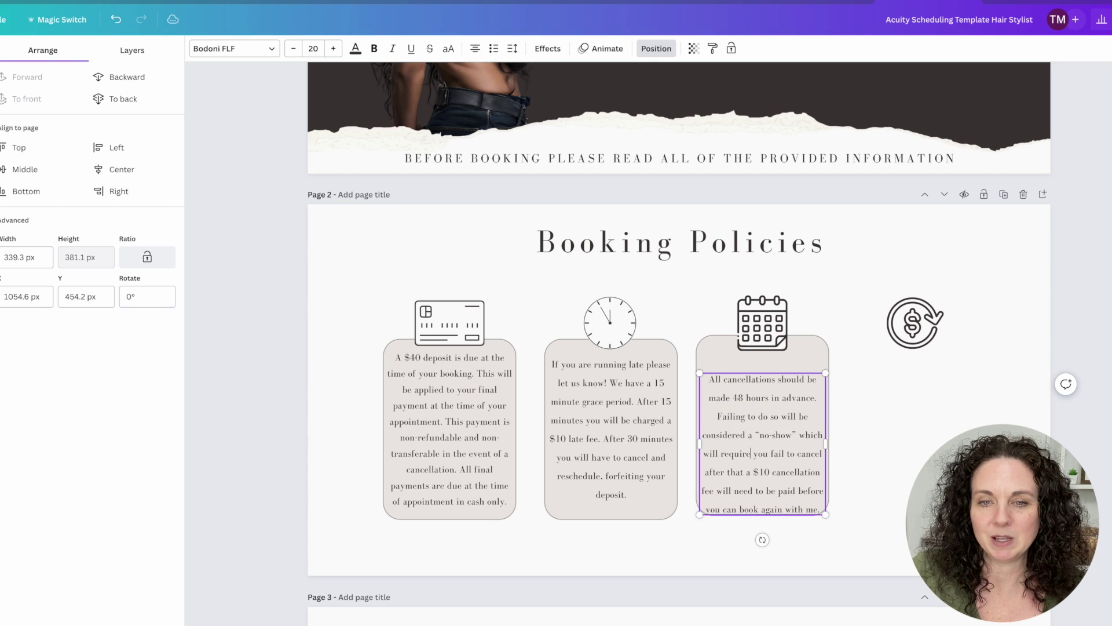
# Step: Replace the text under the calendar with the 48-hour cancellation policy, and duplicate that box and text under the refund icon
pyautogui.click(859, 499)
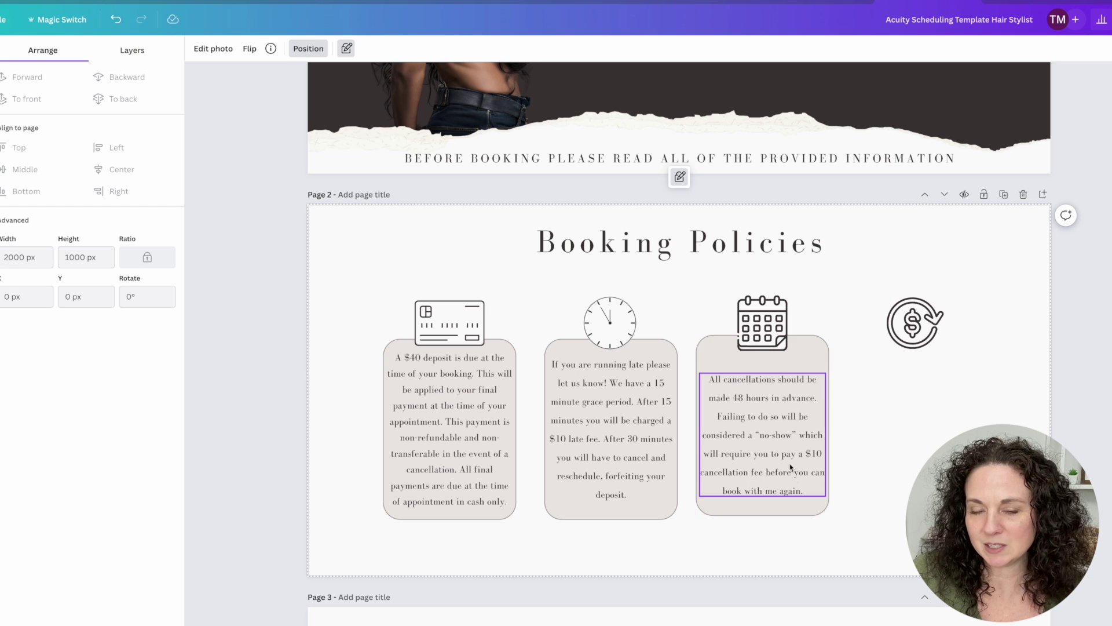
pyautogui.click(792, 467)
pyautogui.keyDown('shift'); pyautogui.click(790, 505); pyautogui.keyUp('shift')
pyautogui.hotkey('ctrl', 'd')
pyautogui.moveTo(785, 392); pyautogui.dragTo(936, 391)
# Step: Ungroup the clock, duplicate its off-white backing circle and place the copy behind the refund icon, sized to fit it
pyautogui.click(610, 322)
pyautogui.click(132, 50)
pyautogui.click(603, 268)
pyautogui.click(119, 225)
pyautogui.hotkey('ctrl', 'd')
pyautogui.moveTo(617, 330); pyautogui.dragTo(913, 323)
pyautogui.moveTo(939, 350); pyautogui.dragTo(937, 347)
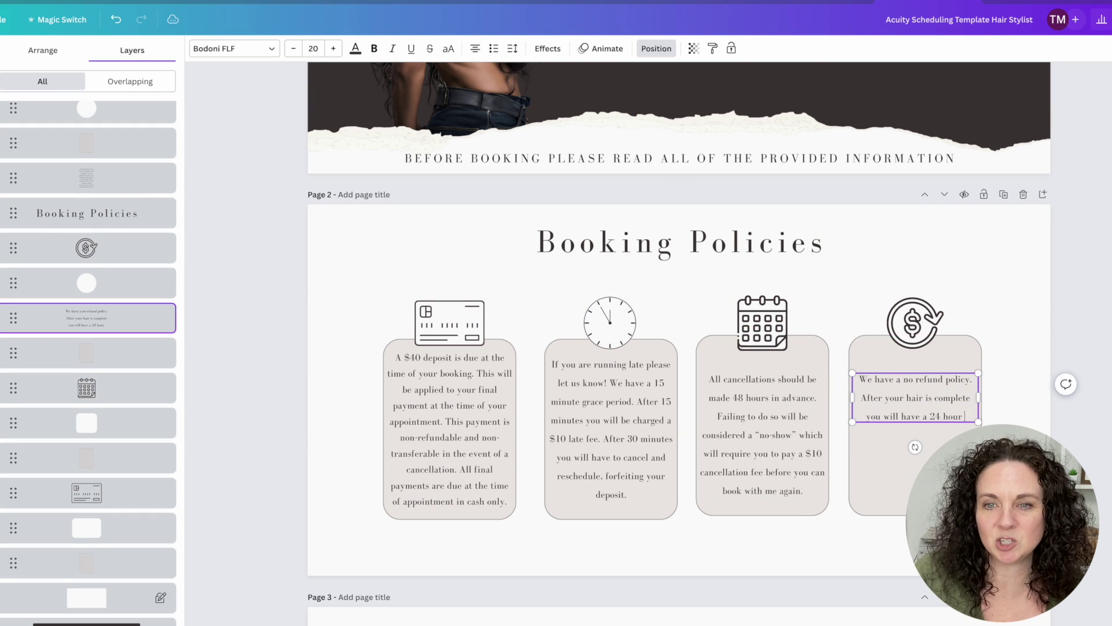
# Step: Enter the no refund policy in the fourth box and add PAYMENT and LATE POLICY headings styled like the title page's bottom line
pyautogui.click(449, 429)
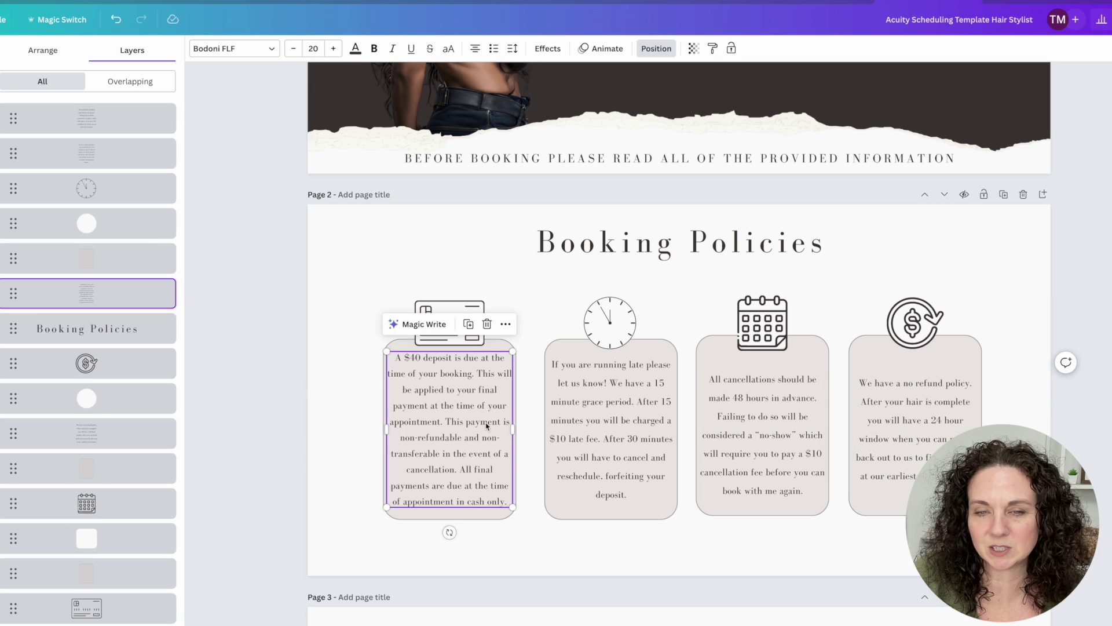
pyautogui.click(678, 157)
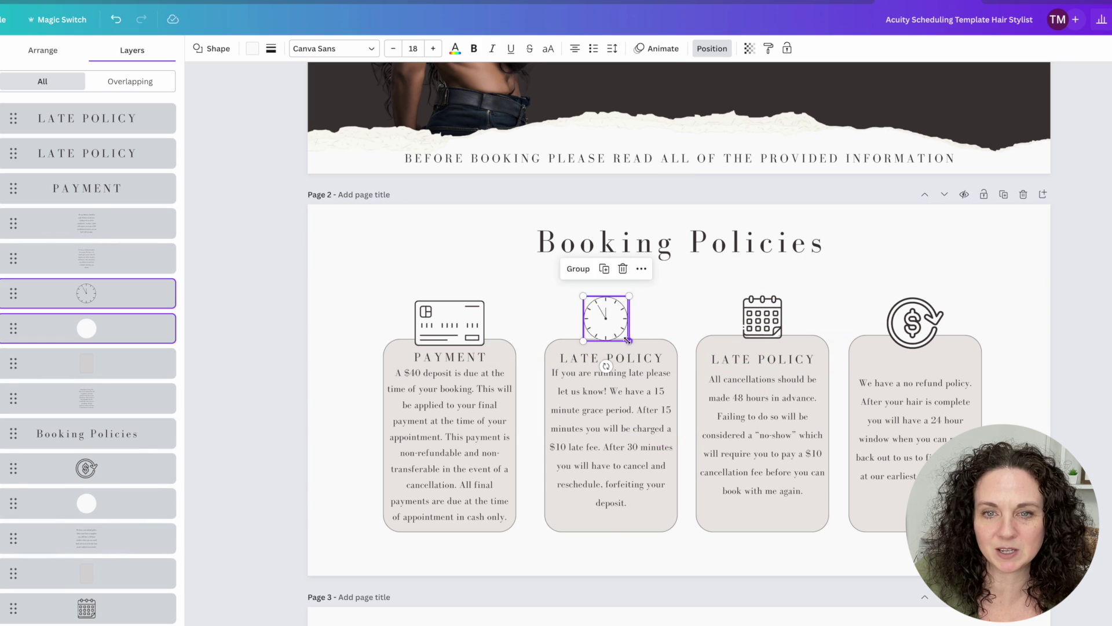
# Step: Shrink the four policy icons together with their backings and raise them above their boxes
pyautogui.moveTo(485, 346); pyautogui.dragTo(451, 306)
pyautogui.moveTo(614, 321); pyautogui.dragTo(614, 305)
pyautogui.moveTo(762, 317); pyautogui.dragTo(762, 303)
pyautogui.moveTo(944, 348); pyautogui.dragTo(935, 340)
pyautogui.moveTo(911, 319); pyautogui.dragTo(910, 297)
pyautogui.click(765, 304)
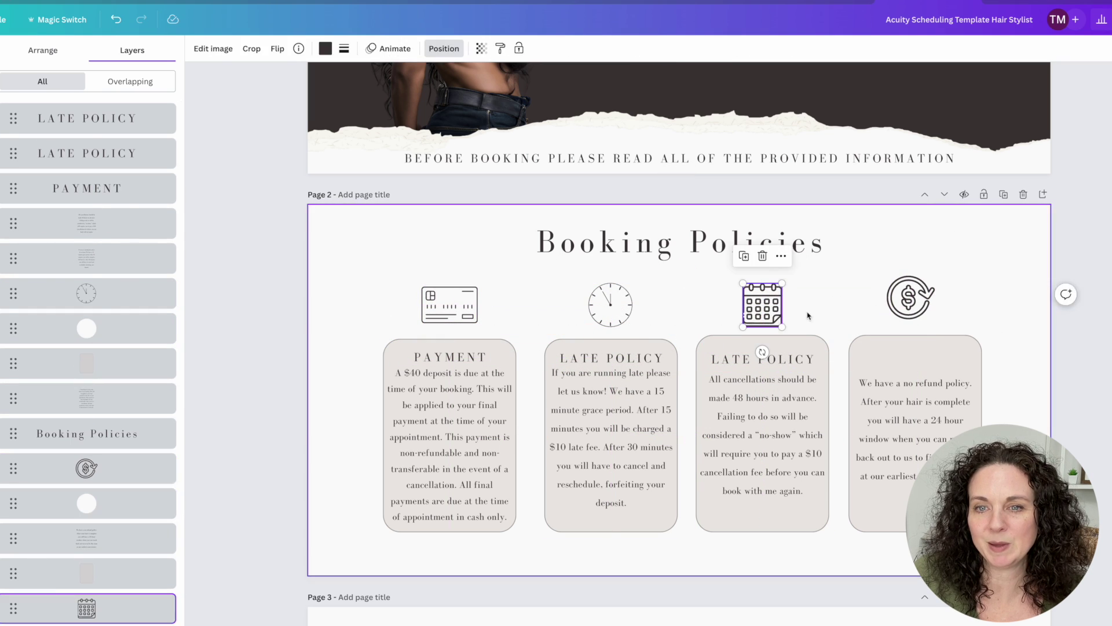
pyautogui.moveTo(794, 315); pyautogui.dragTo(765, 301)
pyautogui.moveTo(782, 324); pyautogui.dragTo(778, 321)
pyautogui.click(910, 297)
# Step: Extend the tops of all four policy boxes upward and lower the icons so they overlap the boxes' upper edges
pyautogui.moveTo(449, 339); pyautogui.dragTo(449, 320)
pyautogui.moveTo(611, 338); pyautogui.dragTo(611, 320)
pyautogui.moveTo(763, 335); pyautogui.dragTo(762, 320)
pyautogui.moveTo(915, 334); pyautogui.dragTo(915, 321)
pyautogui.click(834, 307)
pyautogui.moveTo(762, 303); pyautogui.dragTo(762, 306)
pyautogui.moveTo(911, 297); pyautogui.dragTo(915, 305)
pyautogui.moveTo(450, 304); pyautogui.dragTo(449, 307)
pyautogui.moveTo(610, 304); pyautogui.dragTo(611, 307)
pyautogui.moveTo(763, 306); pyautogui.dragTo(762, 308)
pyautogui.moveTo(914, 305); pyautogui.dragTo(912, 306)
# Step: Raise the box headings, title the third box CANCELLATION and add a copied heading reading REFUND POLICY to the fourth box
pyautogui.moveTo(450, 356); pyautogui.dragTo(450, 345)
pyautogui.moveTo(600, 359); pyautogui.dragTo(600, 350)
pyautogui.moveTo(816, 354); pyautogui.dragTo(829, 354)
pyautogui.moveTo(763, 346); pyautogui.dragTo(916, 346)
pyautogui.write('REFUND POLICY')
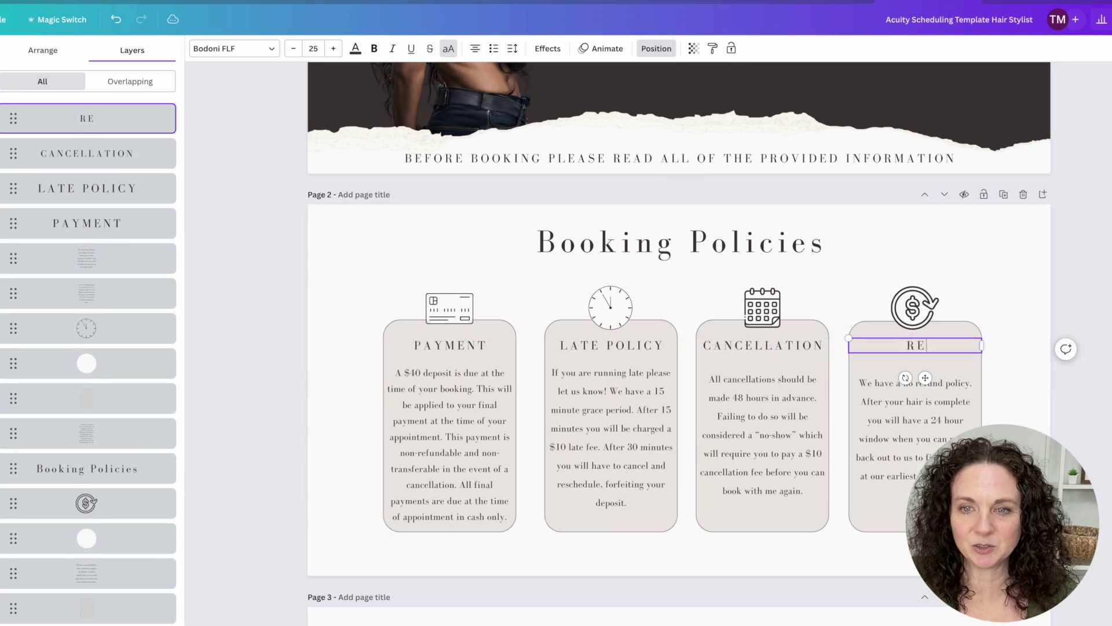
# Step: Nudge the policy paragraphs upward so they sit evenly beneath their headings
pyautogui.click(683, 550)
pyautogui.scroll(-1, 679, 521)
pyautogui.moveTo(462, 483); pyautogui.dragTo(462, 476)
pyautogui.click(583, 459)
pyautogui.moveTo(750, 474); pyautogui.dragTo(750, 468)
pyautogui.moveTo(891, 460); pyautogui.dragTo(892, 449)
pyautogui.moveTo(753, 443); pyautogui.dragTo(753, 442)
# Step: Remove the words "in cash only" from the end of the payment policy
pyautogui.click(507, 496)
pyautogui.press('BackSpace')
pyautogui.press('BackSpace')
pyautogui.press('BackSpace')
pyautogui.press('BackSpace')
pyautogui.press('BackSpace')
pyautogui.press('BackSpace')
pyautogui.press('BackSpace')
pyautogui.press('BackSpace')
pyautogui.press('BackSpace')
pyautogui.press('BackSpace')
pyautogui.press('BackSpace')
pyautogui.press('BackSpace')
pyautogui.press('BackSpace')
# Step: Compare the torn paper edge on page 3 with the one on the title page
pyautogui.scroll(-4, 643, 442)
pyautogui.click(679, 289)
pyautogui.scroll(9, 659, 488)
pyautogui.scroll(-10, 658, 488)
pyautogui.click(651, 278)
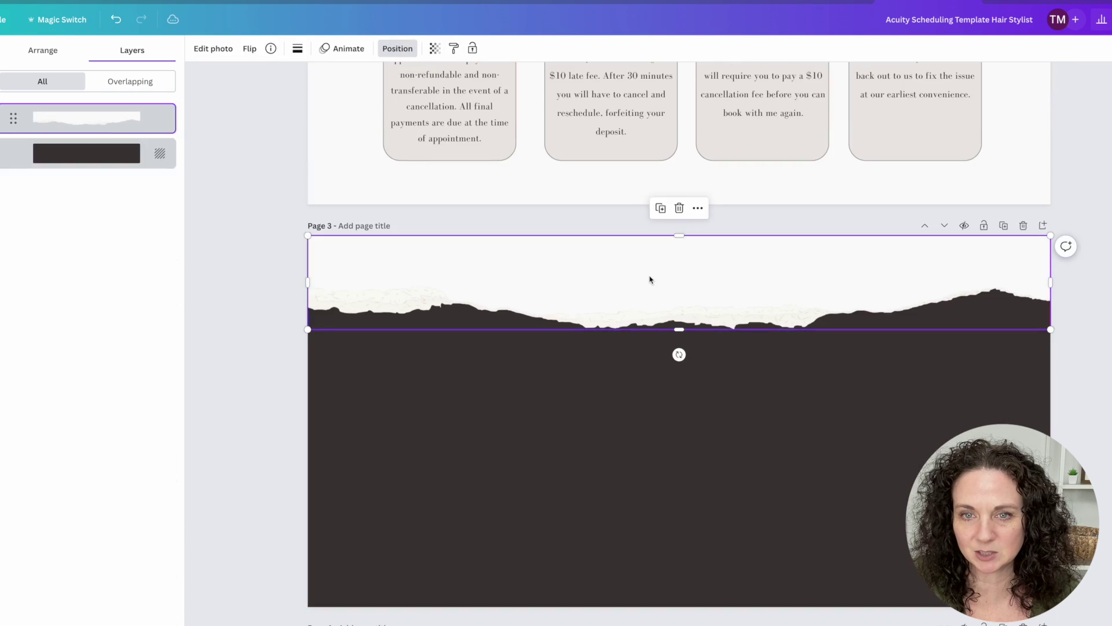
pyautogui.scroll(1, 679, 342)
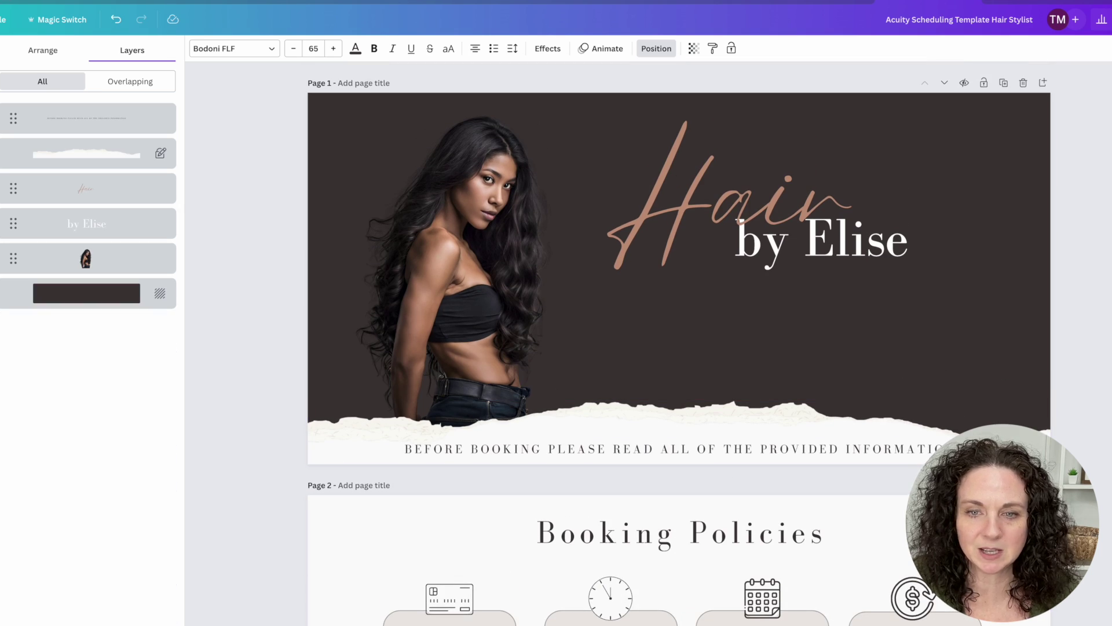
pyautogui.scroll(-6, 926, 369)
pyautogui.scroll(5, 927, 370)
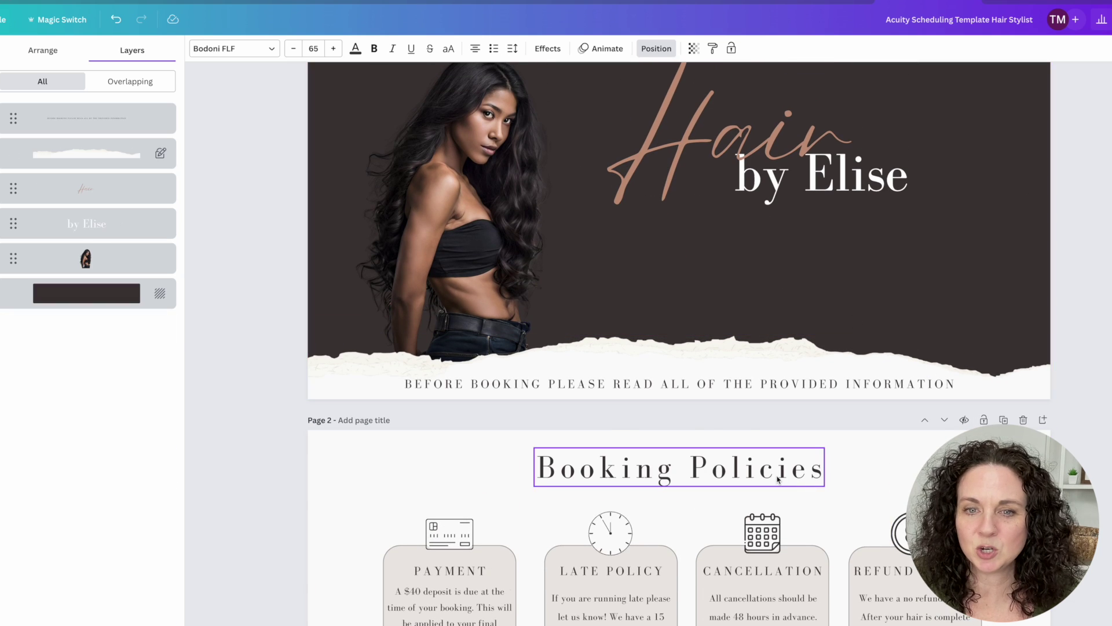
# Step: Make the page 2 Booking Policies heading bold and color it with the dark brown sampled from the title page background
pyautogui.click(782, 467)
pyautogui.click(234, 49)
pyautogui.click(375, 49)
pyautogui.click(356, 49)
pyautogui.click(13, 114)
pyautogui.click(151, 226)
pyautogui.click(687, 260)
# Step: Recolor the card and clock icons with the same dark brown
pyautogui.click(450, 533)
pyautogui.click(325, 49)
pyautogui.click(13, 114)
pyautogui.click(151, 227)
pyautogui.click(610, 533)
pyautogui.click(72, 115)
# Step: Apply the Lift effect to the Booking Policies heading on page 2
pyautogui.scroll(-3, 679, 342)
pyautogui.click(678, 266)
pyautogui.click(547, 49)
pyautogui.click(144, 118)
# Step: Make the copy of the heading on page 3 bold and give it the Lift effect
pyautogui.scroll(-5, 479, 363)
pyautogui.click(559, 382)
pyautogui.scroll(2, 559, 382)
pyautogui.scroll(-2, 559, 382)
pyautogui.click(374, 49)
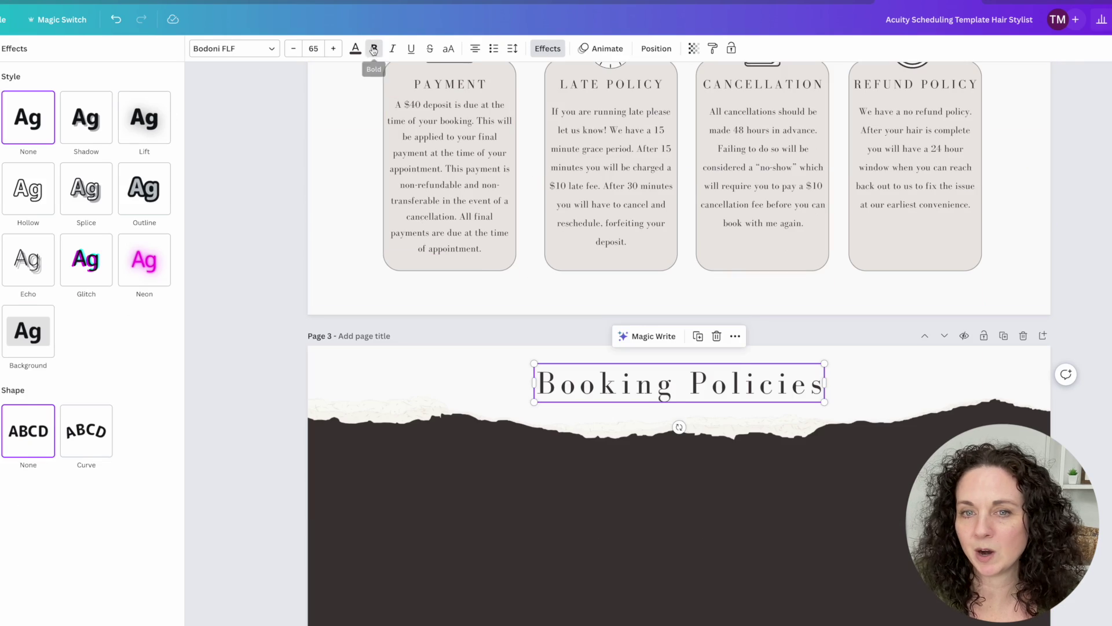
pyautogui.click(144, 117)
# Step: Replace the heading text on page 3 with "Read Below"
pyautogui.scroll(-4, 590, 436)
pyautogui.scroll(8, 590, 435)
pyautogui.click(502, 510)
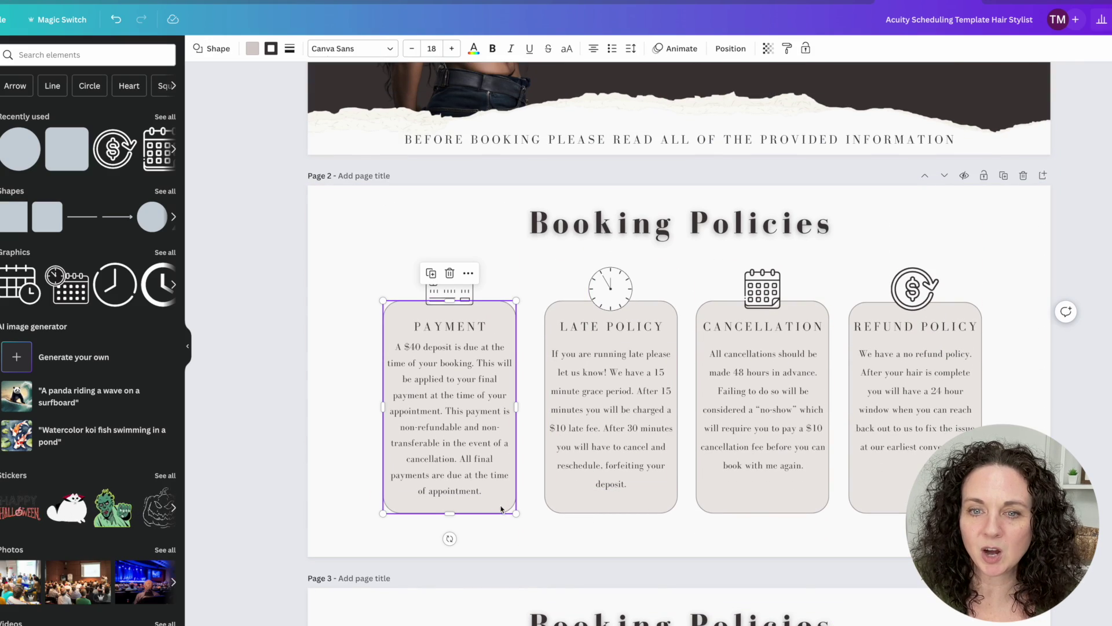
pyautogui.scroll(-6, 352, 370)
pyautogui.doubleClick(678, 236)
pyautogui.write('Read Below')
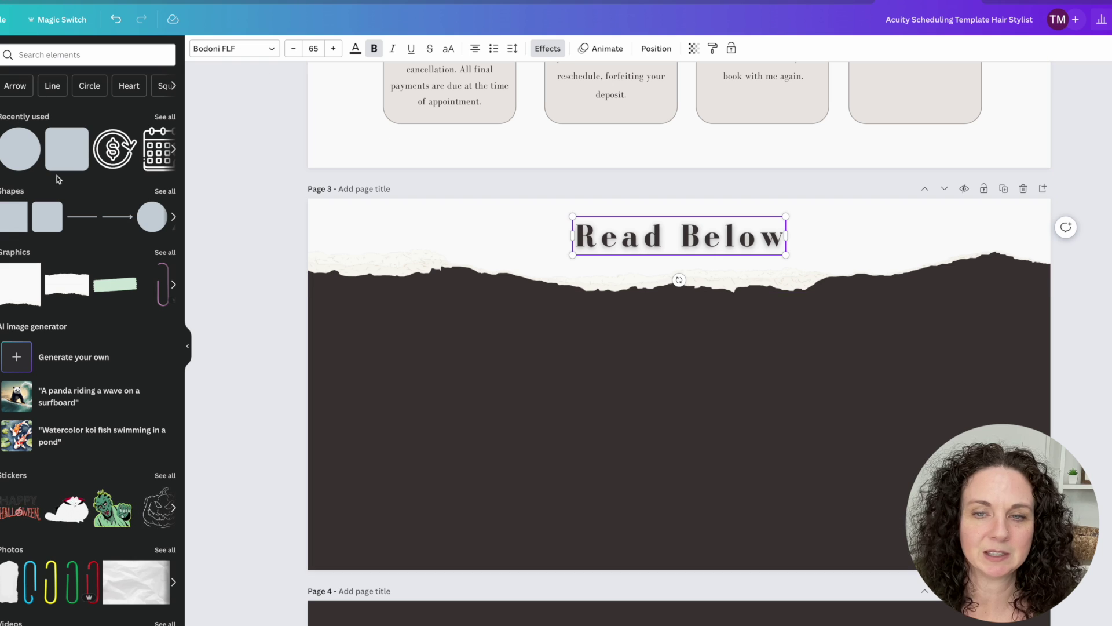
# Step: Add a square shape, stretch it into a wide rectangle around "Read Below" and place it behind the text in dusty pink
pyautogui.click(14, 217)
pyautogui.moveTo(678, 386); pyautogui.dragTo(659, 256)
pyautogui.moveTo(600, 255); pyautogui.dragTo(559, 254)
pyautogui.moveTo(717, 255); pyautogui.dragTo(791, 255)
pyautogui.moveTo(676, 199); pyautogui.dragTo(676, 209)
pyautogui.moveTo(675, 311); pyautogui.dragTo(675, 254)
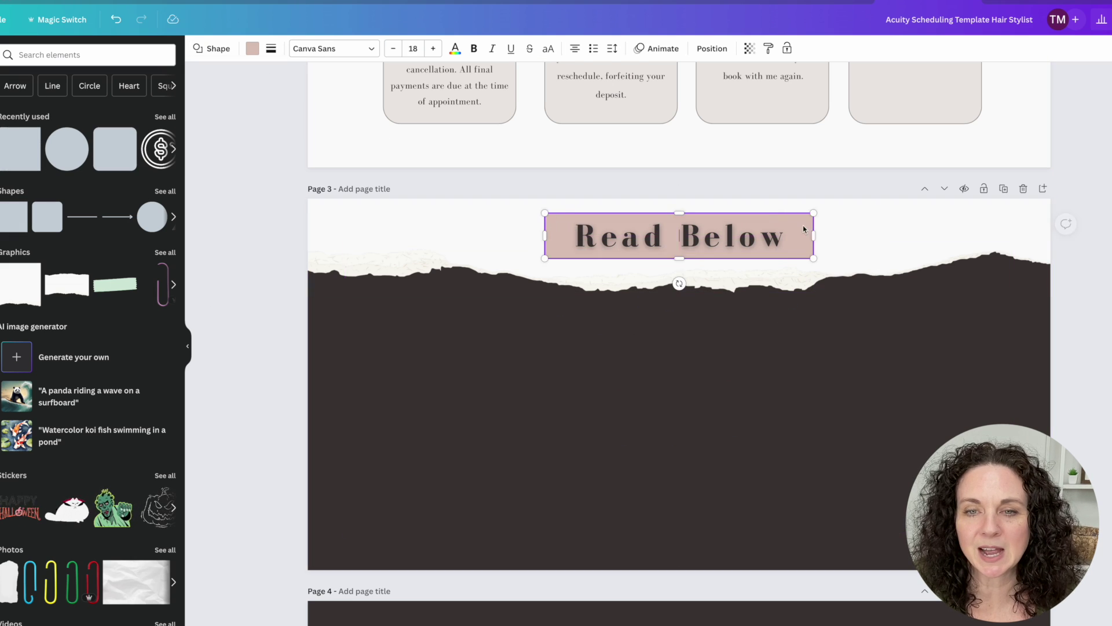
# Step: Fill the rectangle behind "Read Below" with the terracotta color of the title page's script lettering
pyautogui.click(512, 244)
pyautogui.scroll(10, 521, 301)
pyautogui.scroll(-6, 522, 301)
pyautogui.click(554, 457)
pyautogui.click(252, 49)
pyautogui.click(67, 117)
# Step: Detach the title page's torn paper from the background, give it a Glow shadow and enlarge it past the page edges
pyautogui.scroll(6, 493, 324)
pyautogui.click(679, 253)
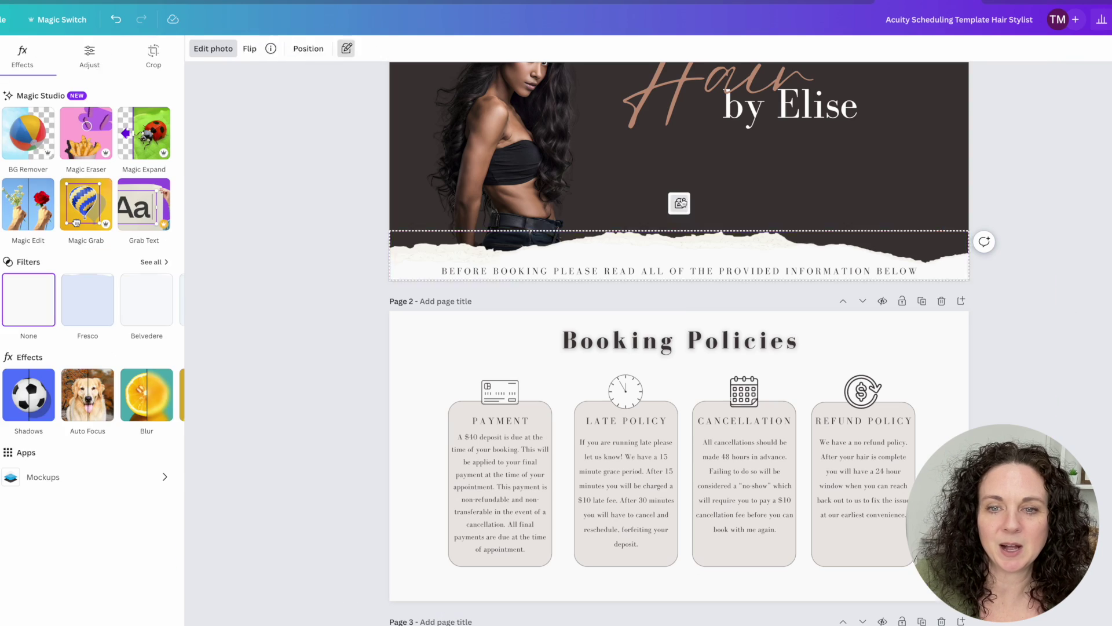
pyautogui.click(679, 203)
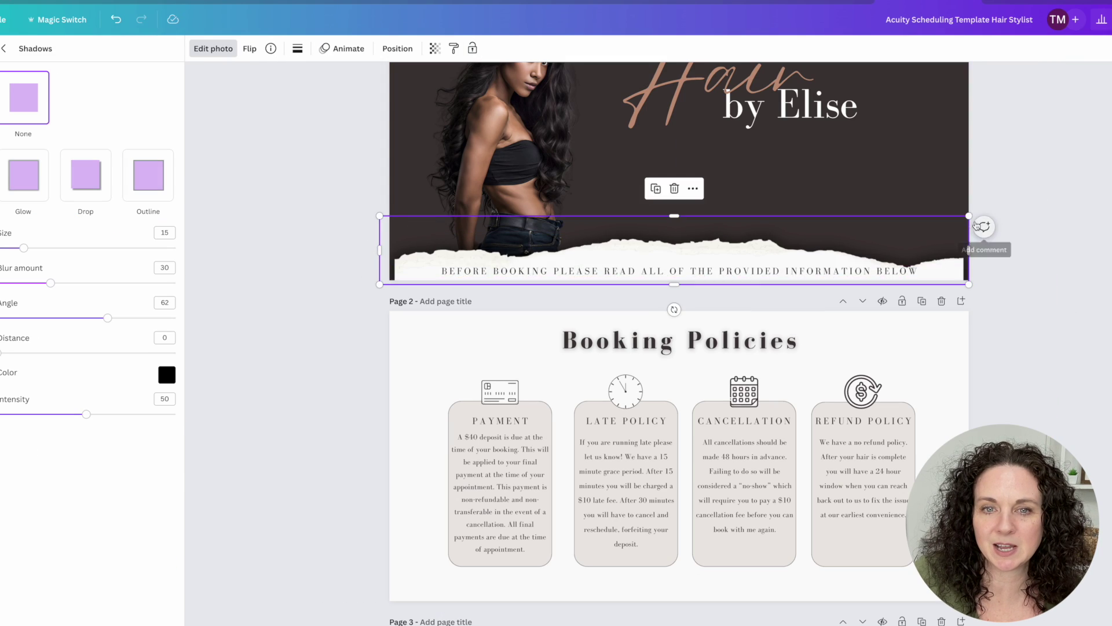
pyautogui.moveTo(969, 216); pyautogui.dragTo(983, 214)
pyautogui.moveTo(379, 285); pyautogui.dragTo(351, 294)
pyautogui.moveTo(936, 224); pyautogui.dragTo(950, 219)
# Step: Apply a Glow shadow to the torn paper on page 3 and enlarge it to span beyond both page edges
pyautogui.scroll(-5, 442, 410)
pyautogui.click(442, 407)
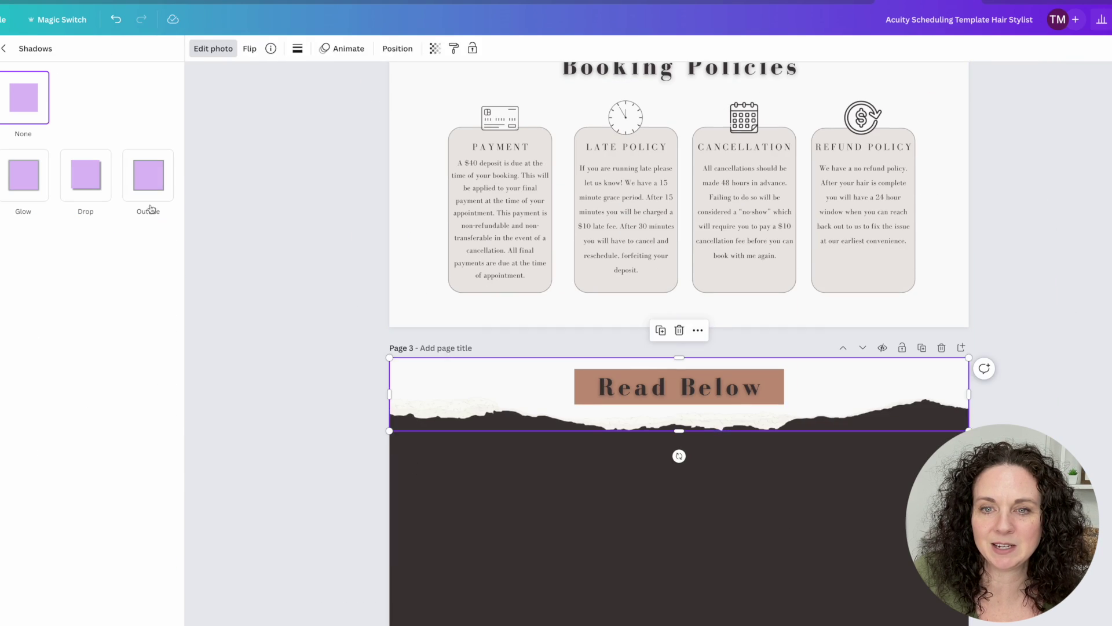
pyautogui.click(24, 175)
pyautogui.moveTo(389, 431); pyautogui.dragTo(343, 448)
pyautogui.moveTo(430, 409); pyautogui.dragTo(449, 412)
# Step: Move the "Read Below" text and its rectangle up slightly together
pyautogui.click(702, 392)
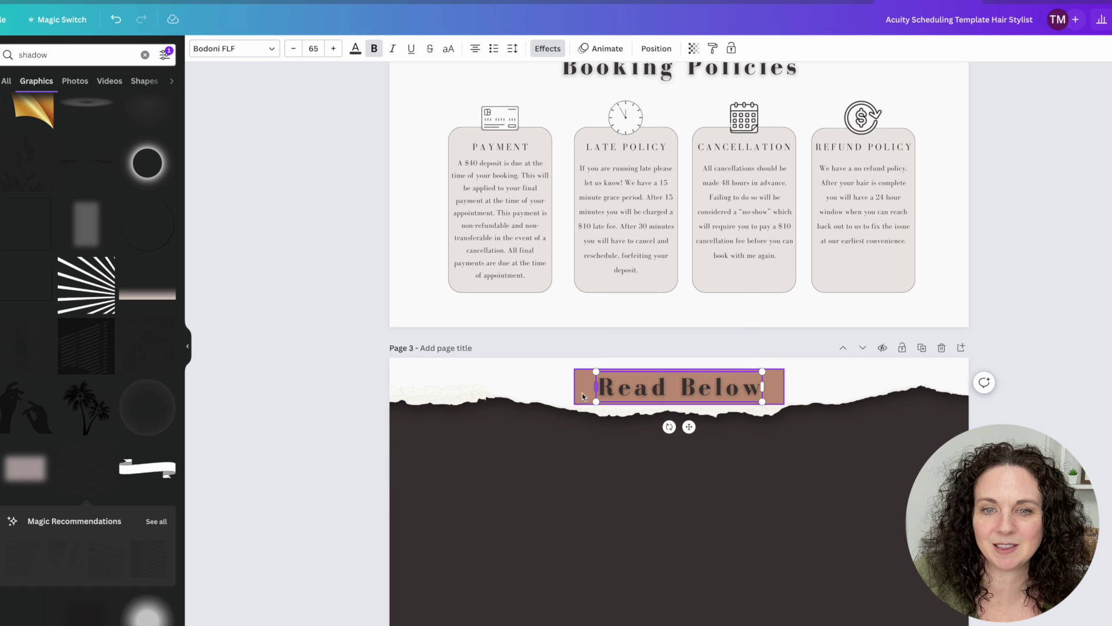
pyautogui.keyDown('shift'); pyautogui.click(586, 392); pyautogui.keyUp('shift')
pyautogui.moveTo(586, 392); pyautogui.dragTo(587, 388)
# Step: Set the shadow color of page 3's torn paper to black
pyautogui.scroll(-2, 625, 435)
pyautogui.scroll(3, 763, 484)
pyautogui.click(724, 452)
pyautogui.click(214, 48)
pyautogui.click(30, 402)
pyautogui.click(29, 397)
pyautogui.click(167, 374)
pyautogui.click(174, 431)
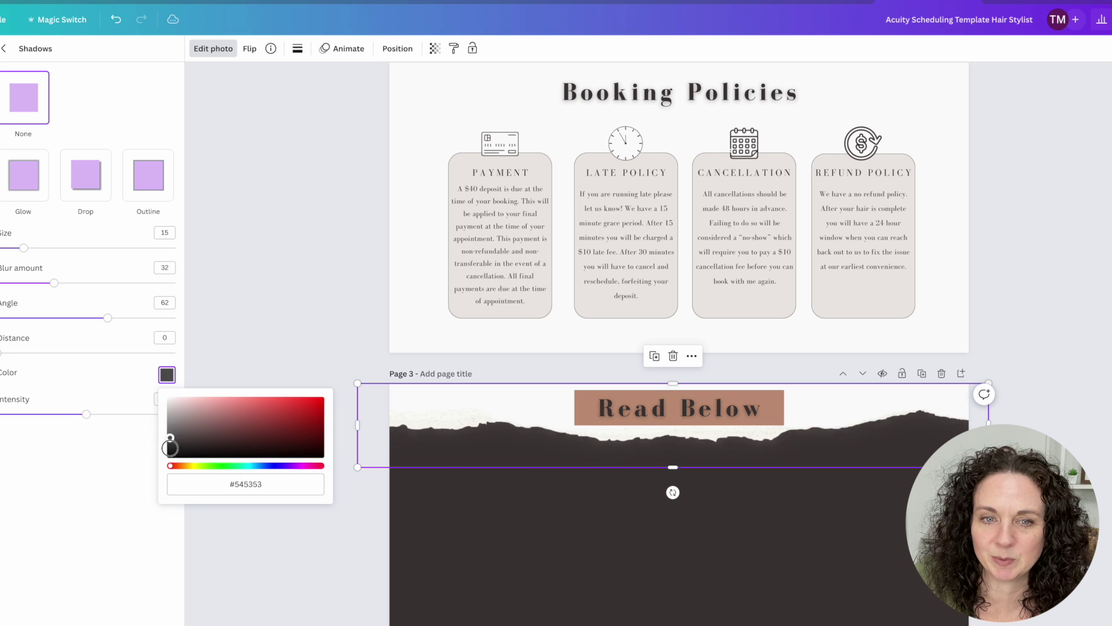
pyautogui.moveTo(169, 447); pyautogui.dragTo(169, 457)
pyautogui.click(477, 526)
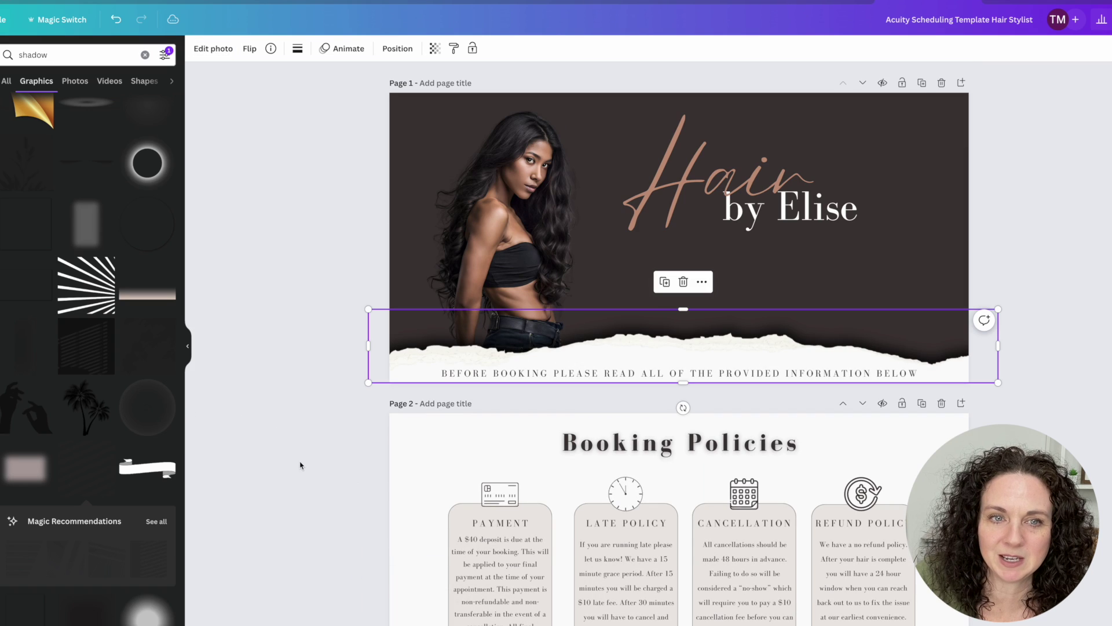
# Step: Search the graphics for "down", add the thick chevron and place small dark brown copies on both sides of "Read Below"
pyautogui.scroll(-5, 300, 465)
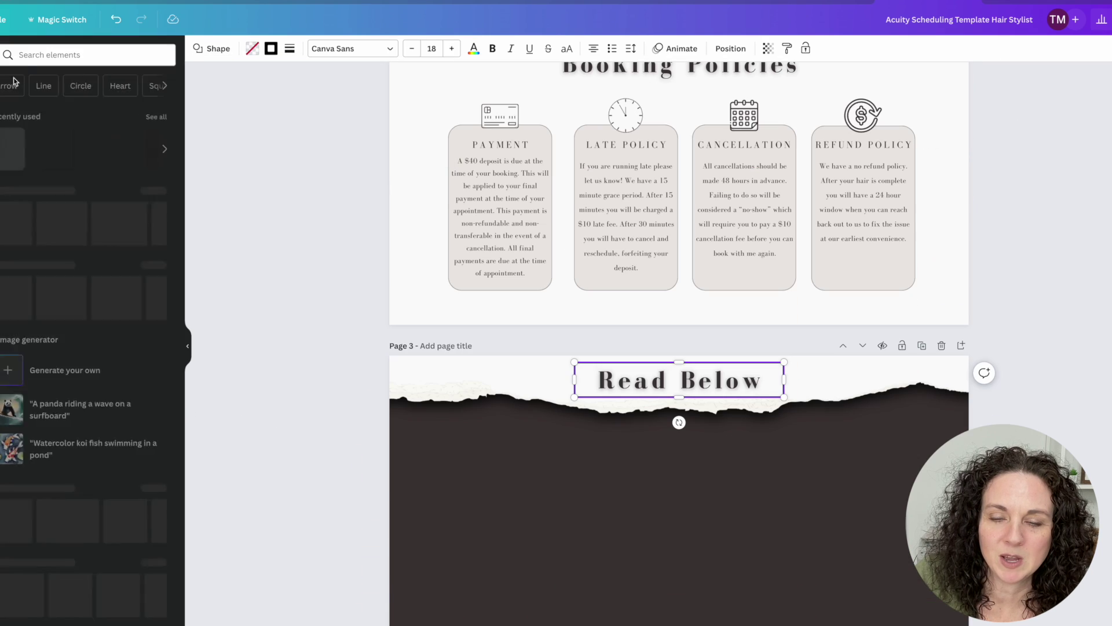
pyautogui.click(64, 55)
pyautogui.write('down')
pyautogui.press('Return')
pyautogui.click(36, 81)
pyautogui.scroll(-2, 39, 224)
pyautogui.click(147, 383)
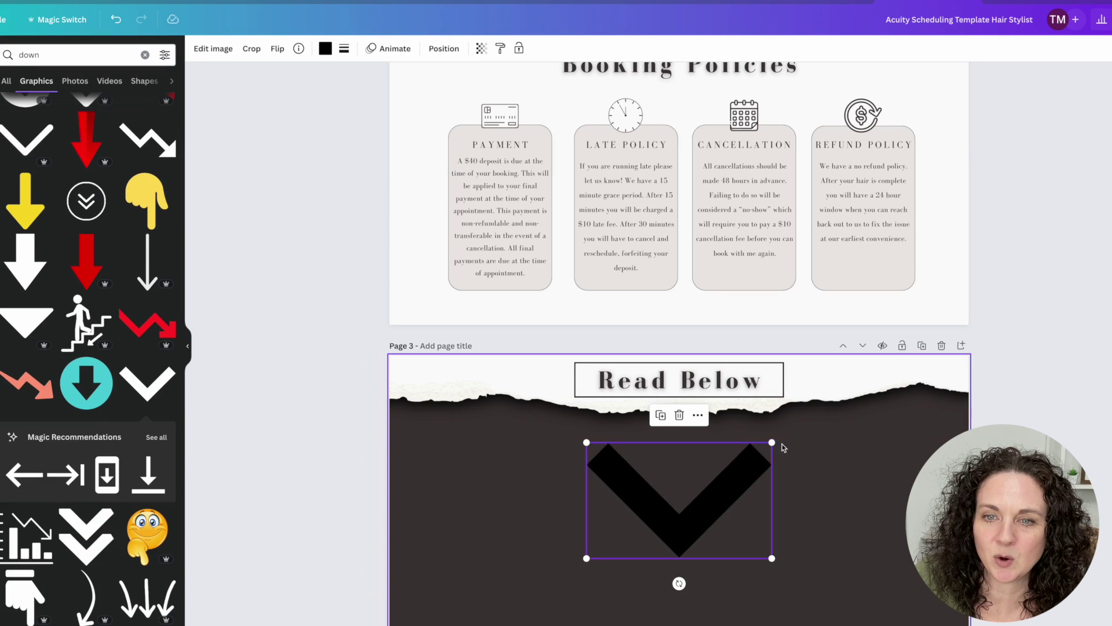
pyautogui.moveTo(772, 442); pyautogui.dragTo(611, 542)
pyautogui.moveTo(598, 550); pyautogui.dragTo(590, 379)
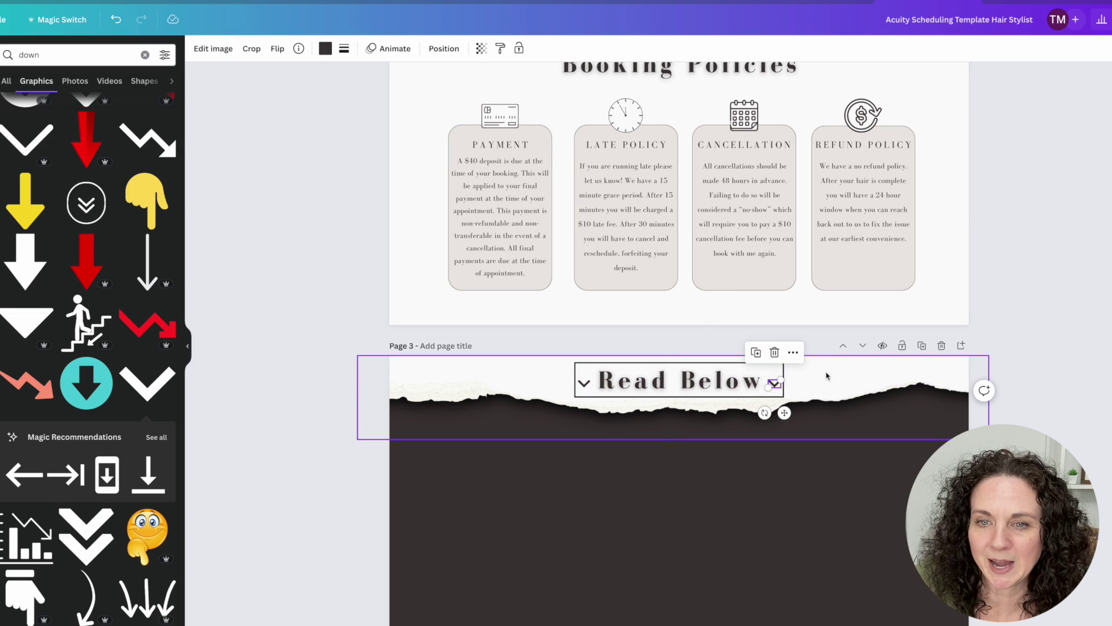
# Step: Paste the title page's lettering onto page 3, change it to "Business" and "Hours", and shift "Hours" under the end of "Business"
pyautogui.scroll(-2, 810, 406)
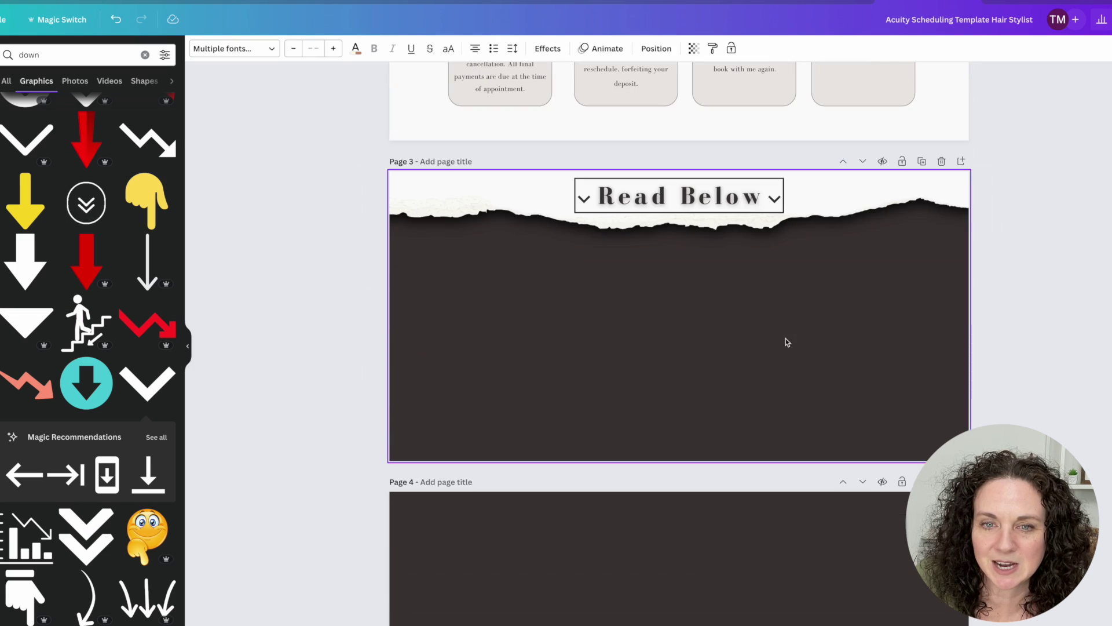
pyautogui.hotkey('ctrl', 'v')
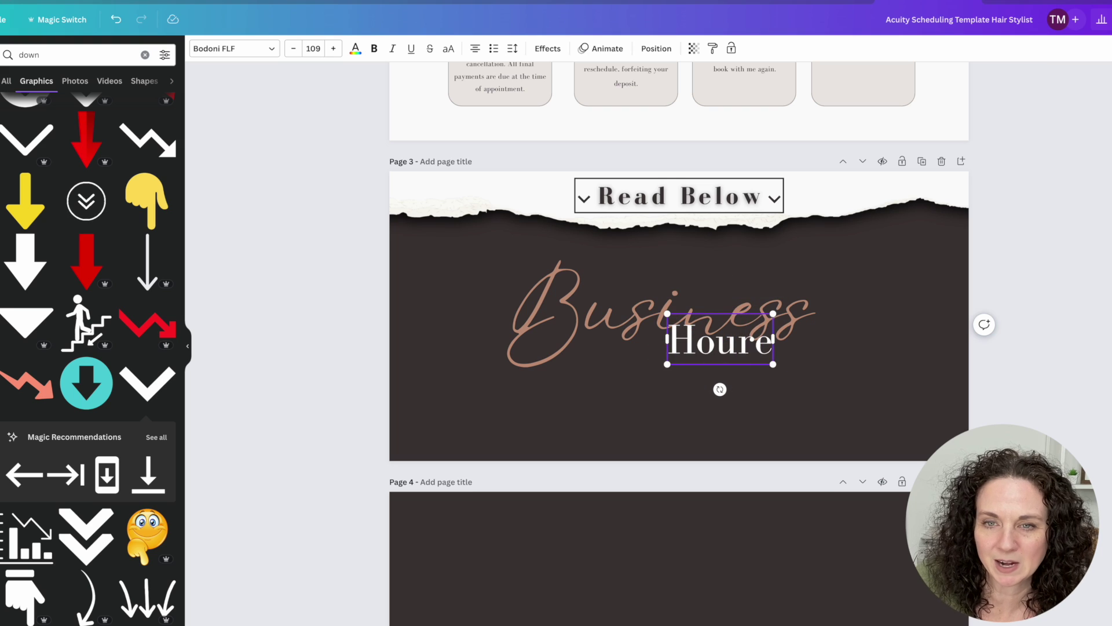
pyautogui.click(730, 383)
pyautogui.click(729, 359)
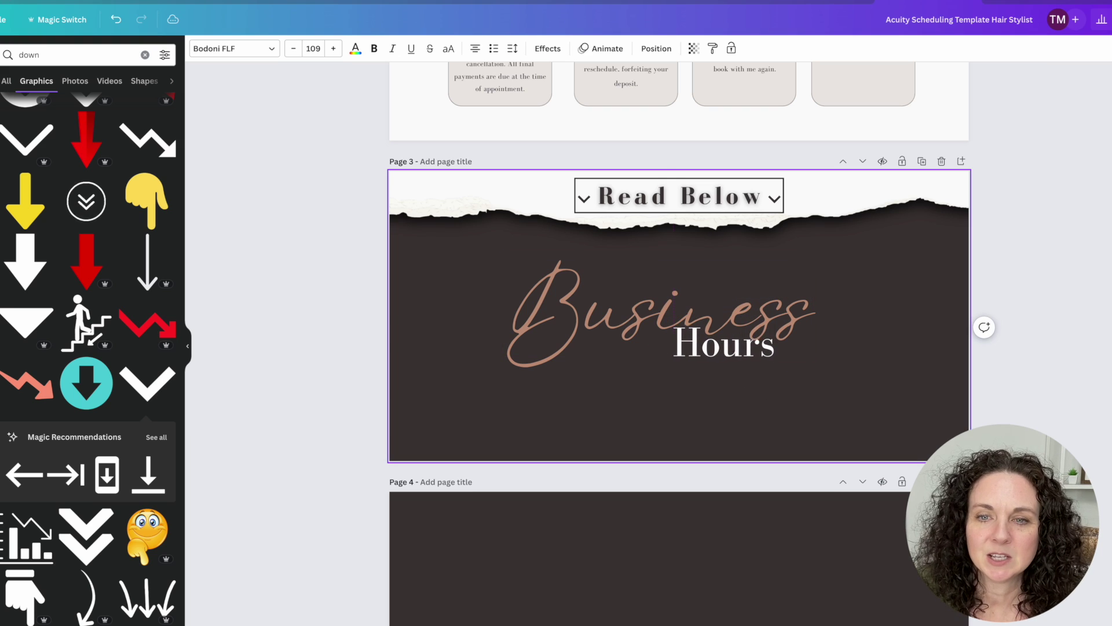
pyautogui.scroll(3, 754, 387)
pyautogui.moveTo(755, 507); pyautogui.dragTo(774, 508)
# Step: Recolor the white line of the title page's lettering to off-white #FAFAFA, sampled from the page's torn paper
pyautogui.scroll(5, 765, 508)
pyautogui.scroll(-4, 765, 507)
pyautogui.click(355, 48)
pyautogui.click(13, 112)
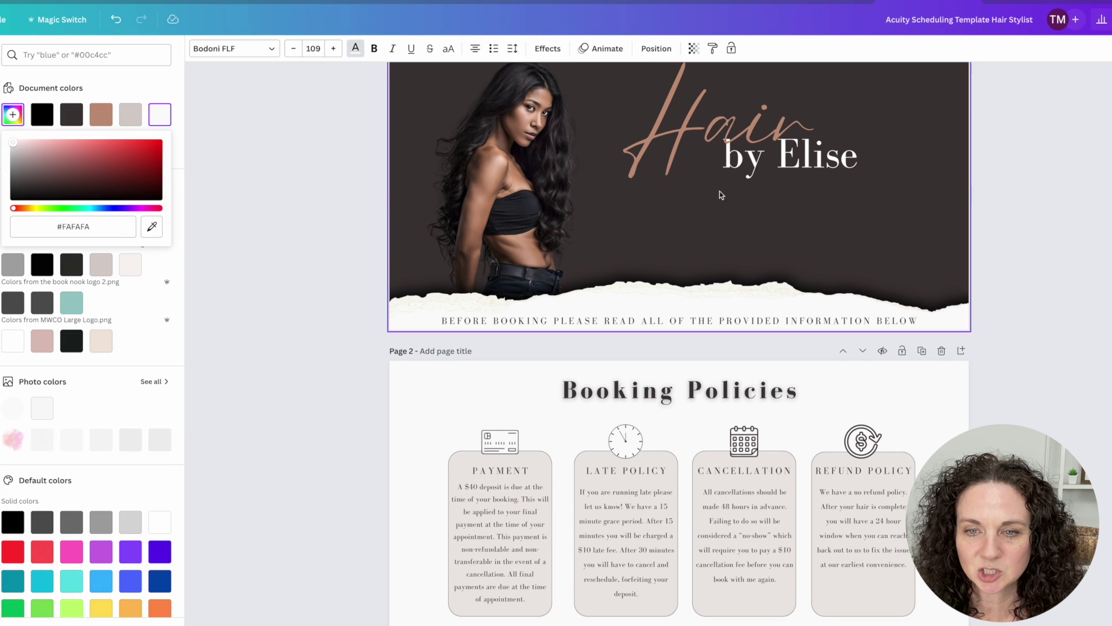
pyautogui.click(355, 51)
pyautogui.click(356, 52)
pyautogui.click(12, 114)
pyautogui.click(152, 226)
pyautogui.click(589, 283)
pyautogui.scroll(-5, 566, 463)
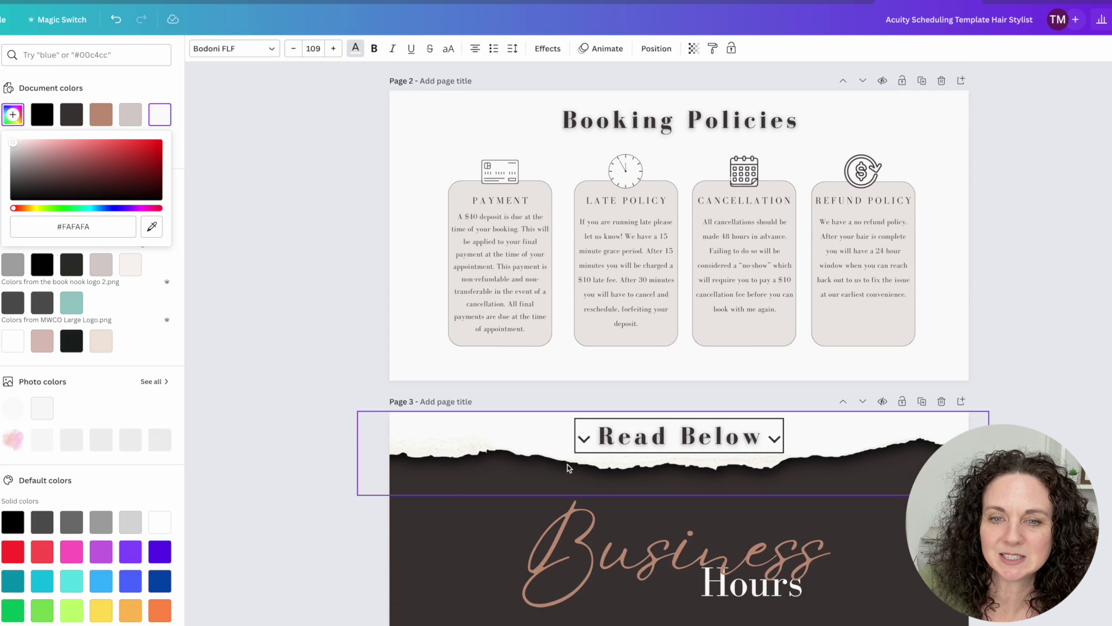
# Step: Fill the four Booking Policies cards with a partly transparent copper and make their headings bold
pyautogui.click(459, 260)
pyautogui.click(253, 48)
pyautogui.click(130, 115)
pyautogui.moveTo(710, 93); pyautogui.dragTo(741, 93)
pyautogui.click(588, 251)
pyautogui.click(130, 115)
pyautogui.click(768, 49)
pyautogui.click(784, 251)
pyautogui.click(131, 115)
pyautogui.click(768, 49)
pyautogui.click(900, 393)
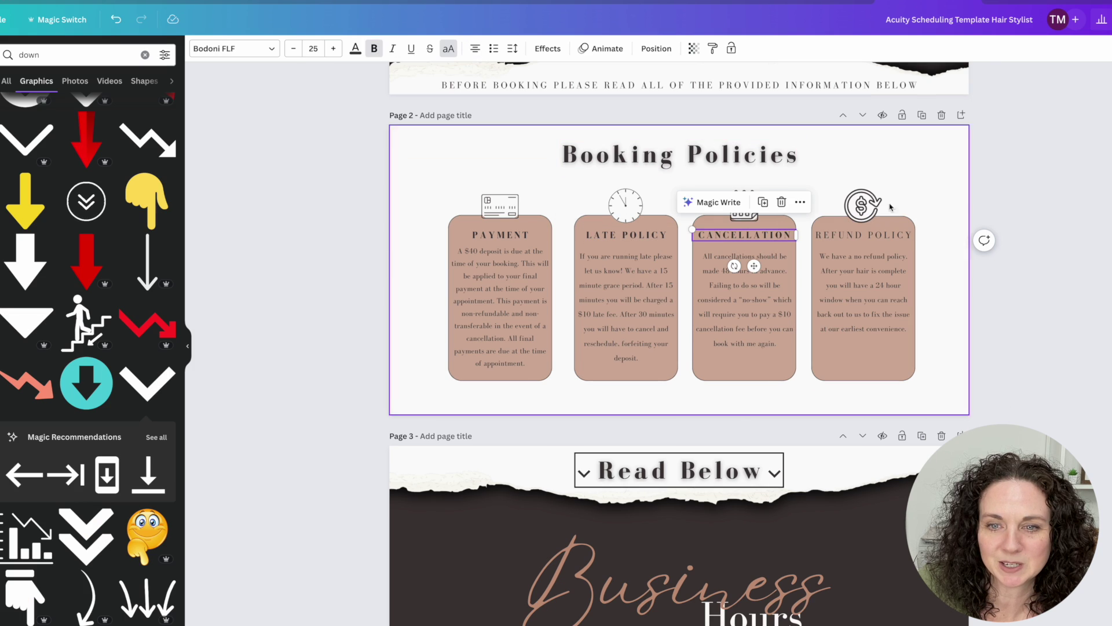
# Step: Change the font of the body text in all four Booking Policies cards to Copperplate Gothic
pyautogui.click(500, 307)
pyautogui.keyDown('shift'); pyautogui.click(625, 307); pyautogui.keyUp('shift')
pyautogui.keyDown('shift'); pyautogui.click(744, 301); pyautogui.keyUp('shift')
pyautogui.keyDown('shift'); pyautogui.click(863, 292); pyautogui.keyUp('shift')
pyautogui.click(235, 48)
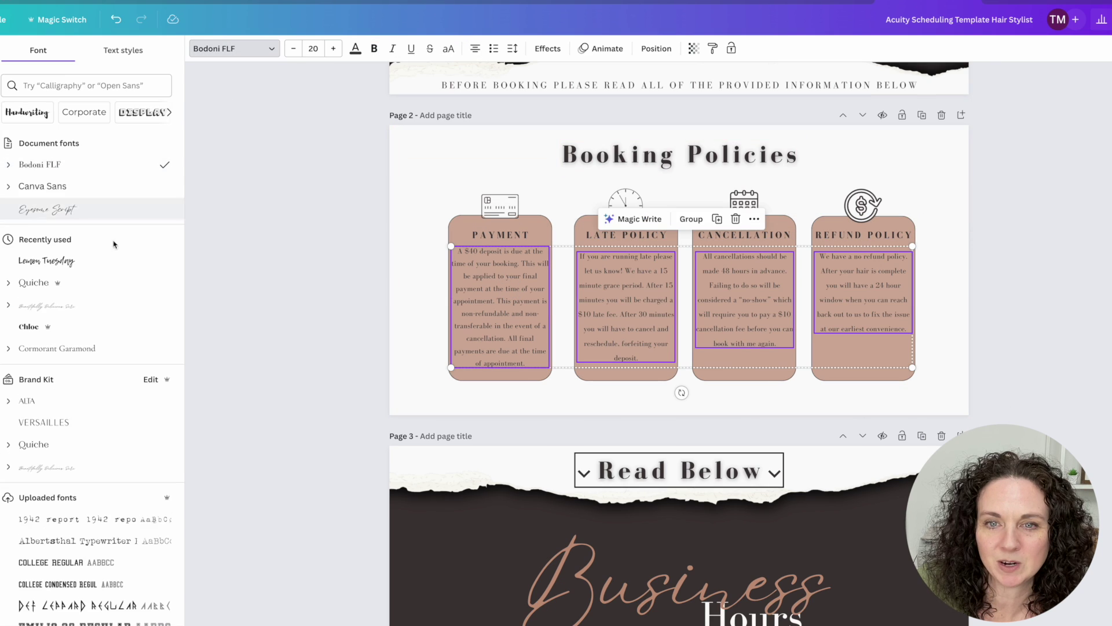
pyautogui.scroll(-8, 104, 442)
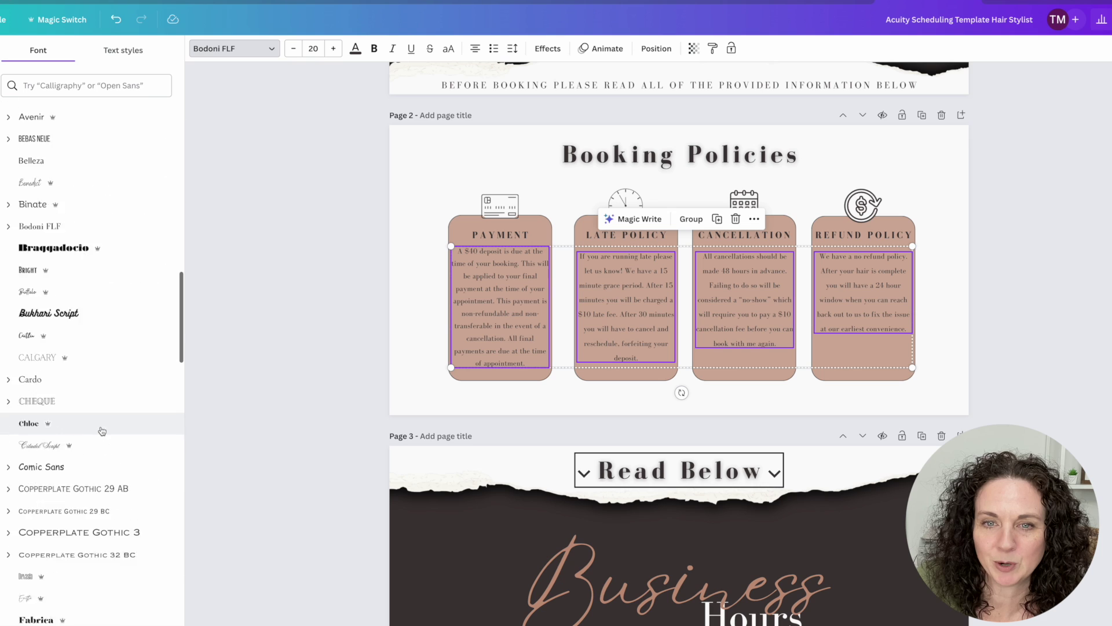
pyautogui.click(86, 495)
pyautogui.click(432, 402)
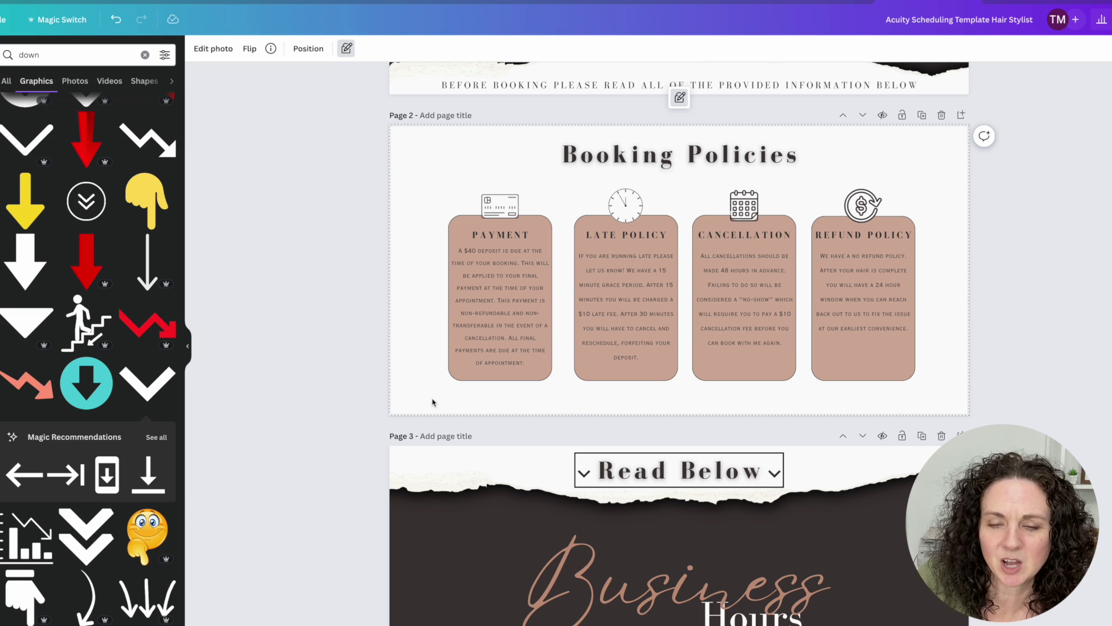
# Step: Paste a copy of the "Read Below" text on page 3 and place it beneath the Business Hours lettering
pyautogui.scroll(-4, 432, 402)
pyautogui.click(666, 220)
pyautogui.press('super+c')
pyautogui.click(660, 428)
pyautogui.press('super+v')
pyautogui.moveTo(671, 233); pyautogui.dragTo(656, 412)
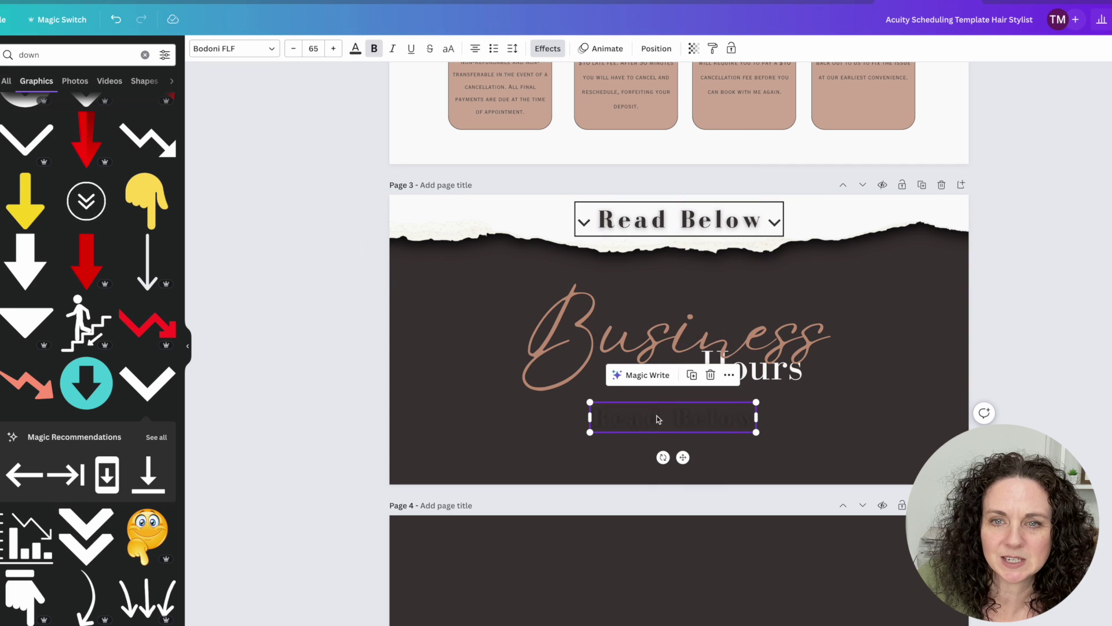
# Step: Recolor the copied text to off-white and change its wording to "Mon-Thur"
pyautogui.click(355, 48)
pyautogui.click(130, 115)
pyautogui.doubleClick(673, 418)
pyautogui.write('Mon-Thur')
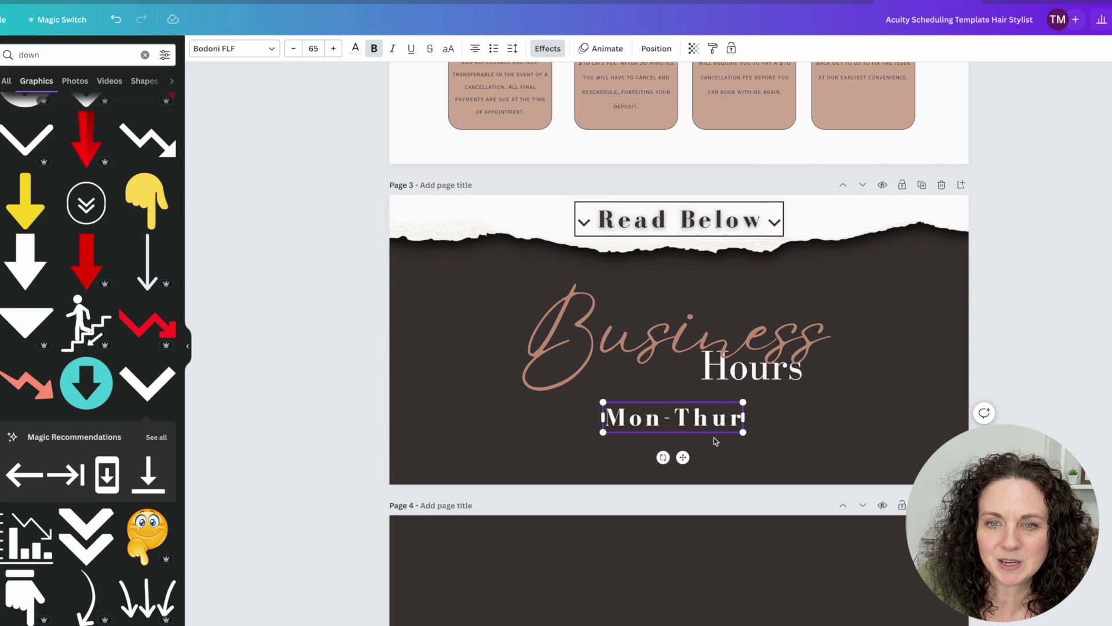
# Step: Duplicate "Mon-Thur" directly below itself, change the copy to "8AM-8AM" and make it smaller
pyautogui.moveTo(683, 457); pyautogui.dragTo(669, 491)
pyautogui.moveTo(674, 532); pyautogui.dragTo(670, 447)
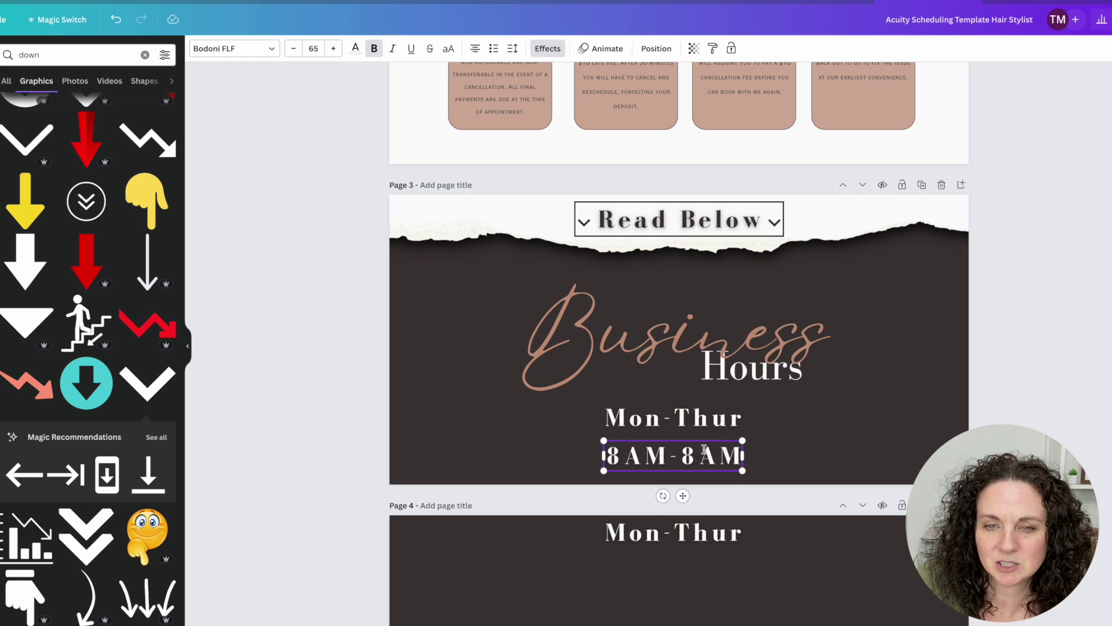
pyautogui.moveTo(585, 404); pyautogui.dragTo(660, 443)
pyautogui.rightClick(639, 427)
pyautogui.click(574, 446)
# Step: Duplicate the day and time texts below the first pair and change them to "Friday" and "10AM-9PM"
pyautogui.rightClick(624, 468)
pyautogui.click(796, 534)
pyautogui.rightClick(640, 415)
pyautogui.click(813, 534)
pyautogui.rightClick(671, 442)
pyautogui.click(678, 472)
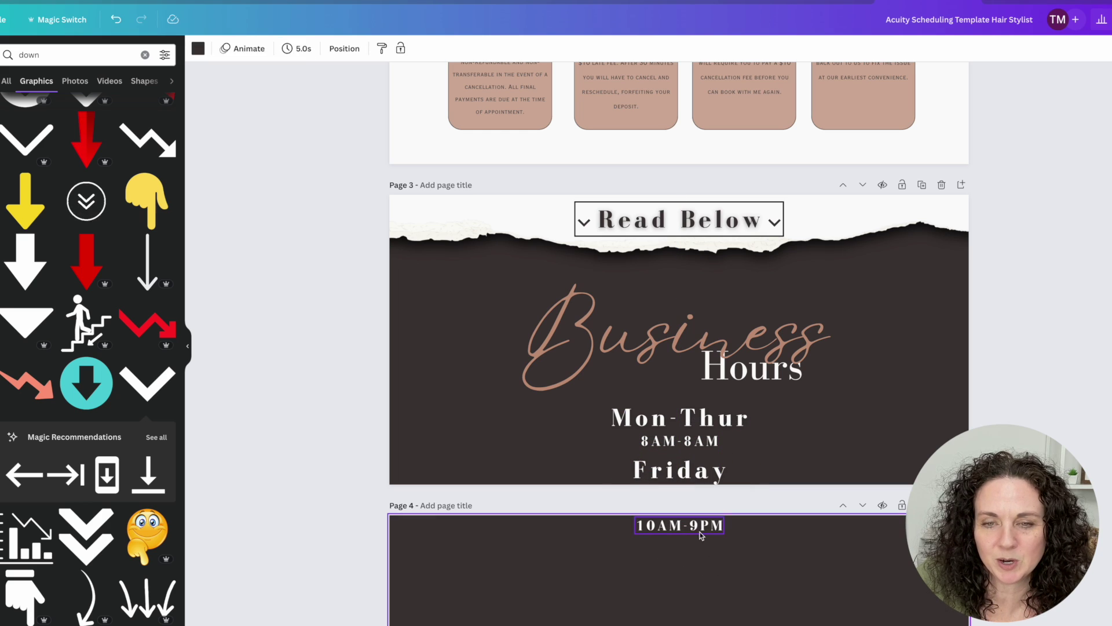
# Step: Shift the Business Hours lettering and Mon-Thur hours up slightly and space "Friday" evenly below them
pyautogui.moveTo(687, 470); pyautogui.dragTo(687, 576)
pyautogui.scroll(1, 687, 522)
pyautogui.moveTo(689, 366); pyautogui.dragTo(689, 352)
pyautogui.moveTo(585, 418); pyautogui.dragTo(712, 443)
pyautogui.moveTo(692, 599); pyautogui.dragTo(686, 485)
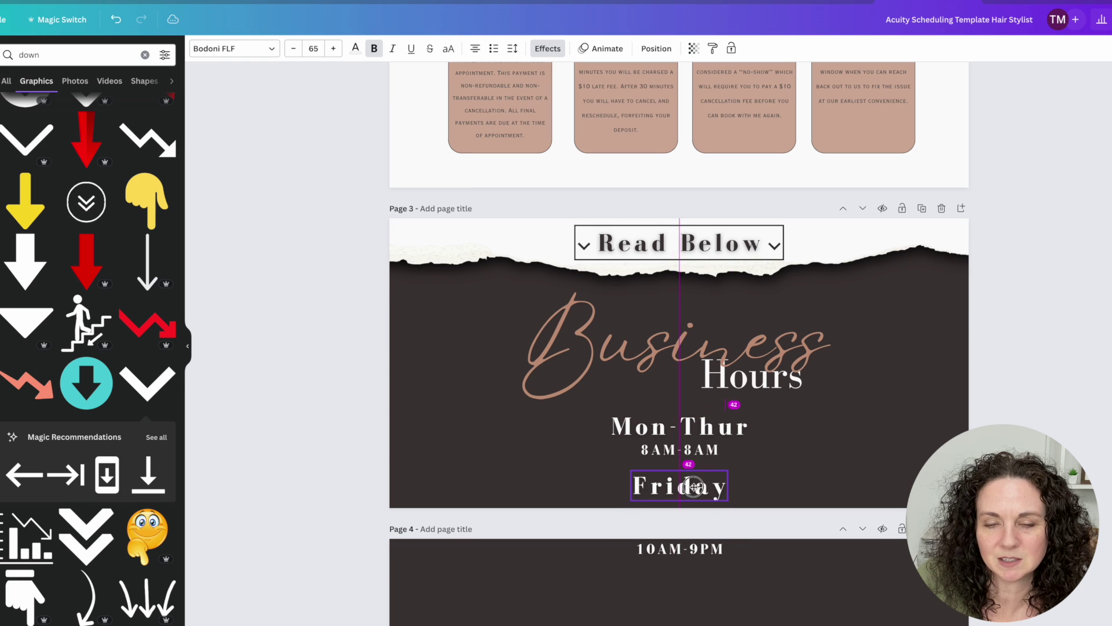
pyautogui.click(700, 574)
pyautogui.scroll(-2, 679, 544)
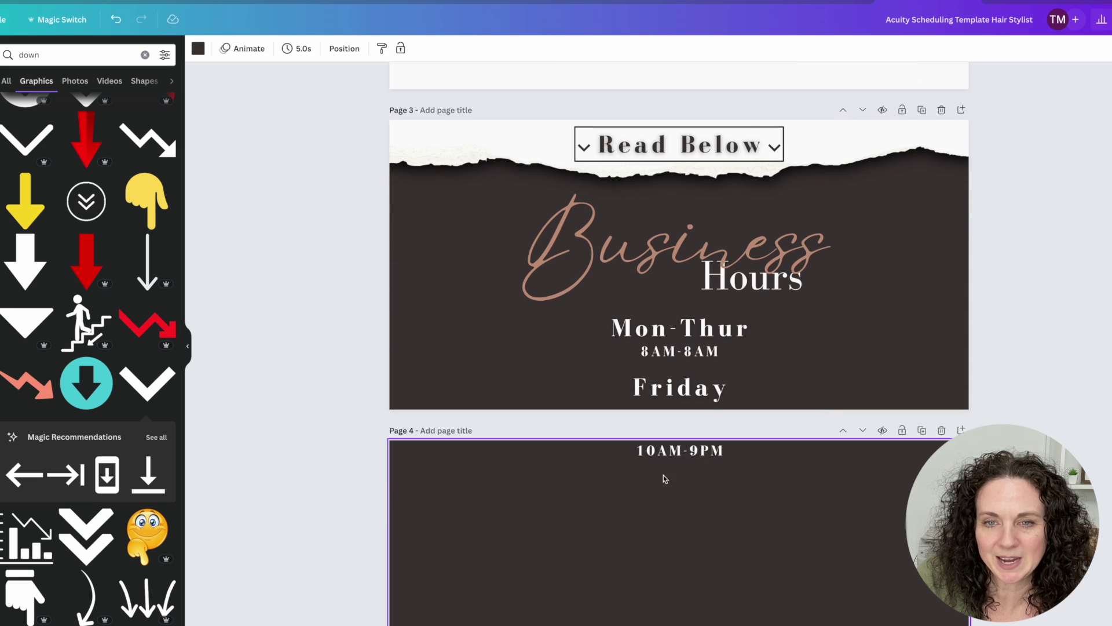
# Step: Copy the Mon-Thur day and time pair onto page 4 below "10AM-9PM" and change it to "Sat-Sun" and "Closed"
pyautogui.click(653, 323)
pyautogui.keyDown('shift'); pyautogui.click(667, 352); pyautogui.keyUp('shift')
pyautogui.press('super+c')
pyautogui.click(672, 492)
pyautogui.press('super+v')
pyautogui.moveTo(675, 544); pyautogui.dragTo(675, 385)
pyautogui.click(591, 446)
pyautogui.doubleClick(643, 385)
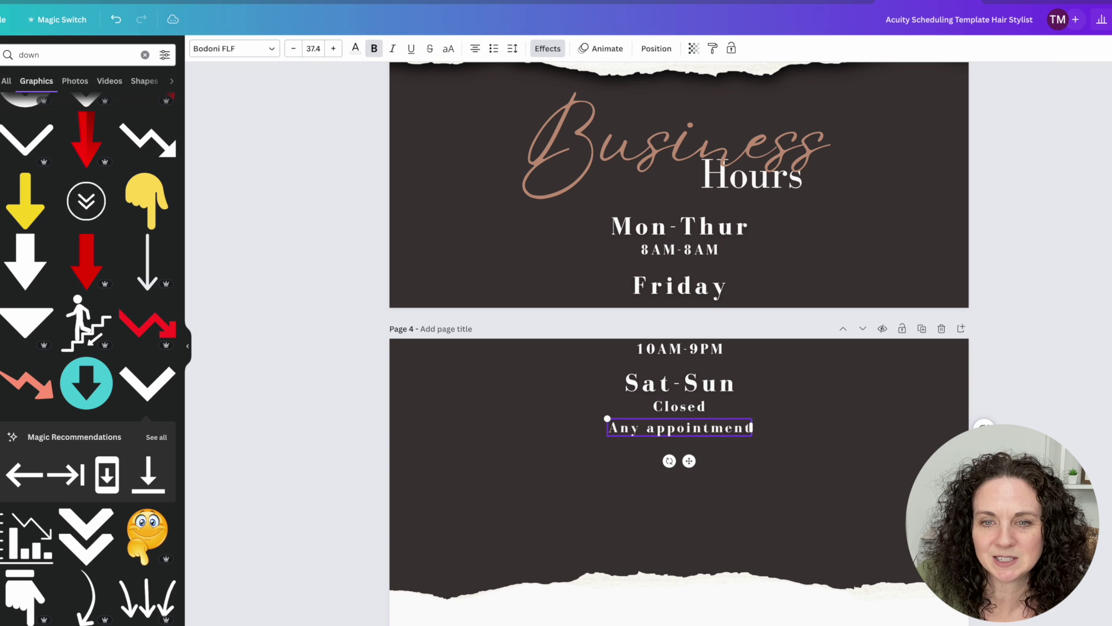
# Step: Add the note "Any appointments taken outside of these hours will incur a $100 additional booking fee" below "Closed" and tighten its letter spacing
pyautogui.write('additi')
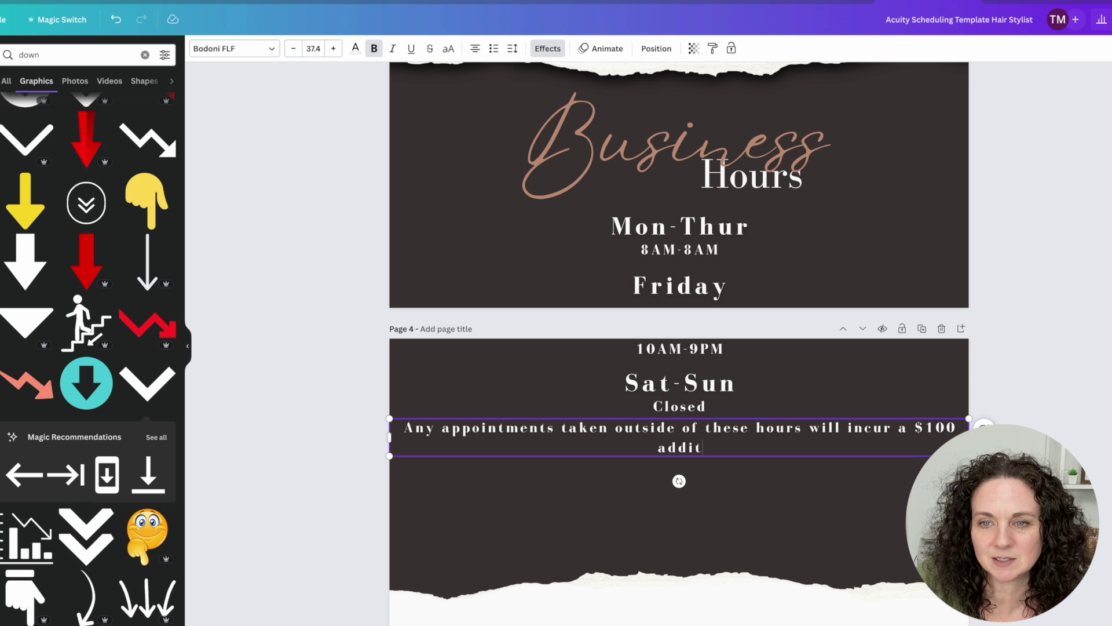
pyautogui.click(512, 48)
pyautogui.moveTo(579, 92); pyautogui.dragTo(525, 94)
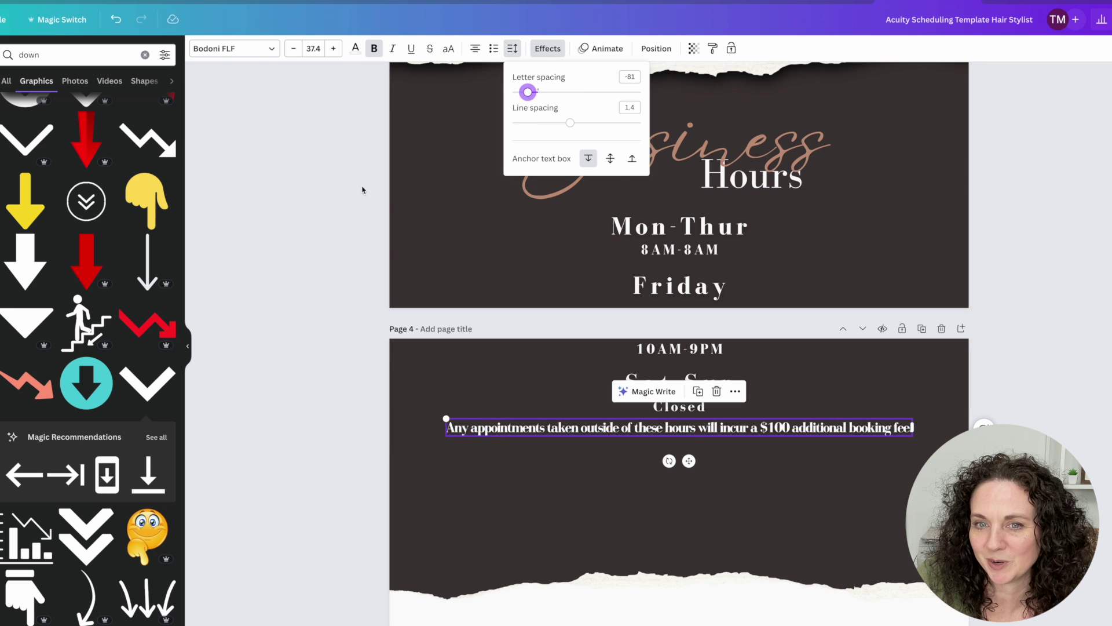
# Step: Set the booking fee note in Copperplate Gothic at size 25 and reword "incur" to "be assessed"
pyautogui.click(234, 49)
pyautogui.click(69, 209)
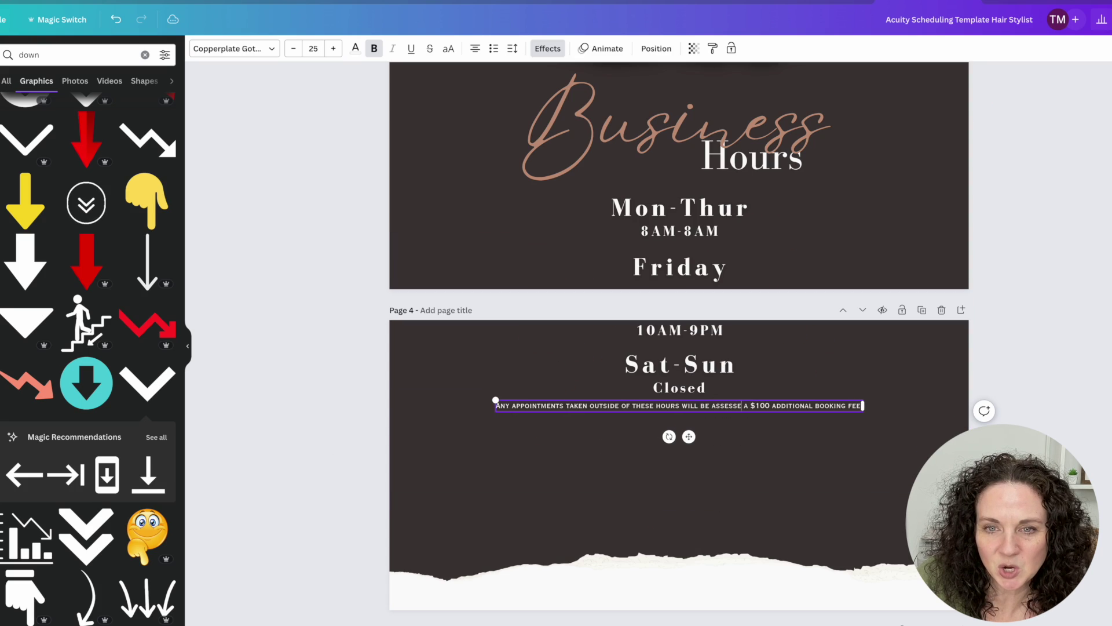
pyautogui.write('d')
pyautogui.click(764, 467)
pyautogui.scroll(2, 765, 467)
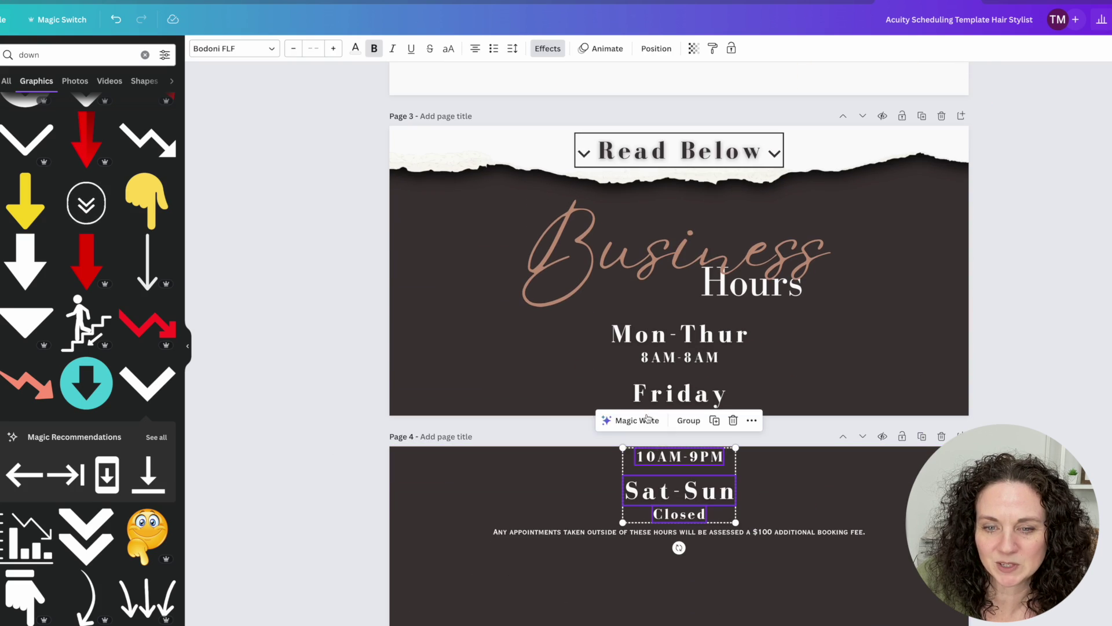
# Step: Set "Mon-Thur" to size 40 and "8AM-8AM" to size 20, closing the gap between them
pyautogui.click(680, 335)
pyautogui.click(313, 48)
pyautogui.write('40')
pyautogui.click(680, 357)
pyautogui.click(315, 49)
pyautogui.write('20')
pyautogui.press('Return')
pyautogui.moveTo(689, 384); pyautogui.dragTo(690, 377)
# Step: Set "Friday" to size 40 and "10AM-9PM" to size 20, placing the time under "Friday" on page 3
pyautogui.click(680, 393)
pyautogui.click(313, 49)
pyautogui.write('40')
pyautogui.press('Return')
pyautogui.moveTo(689, 425); pyautogui.dragTo(689, 414)
pyautogui.click(313, 48)
pyautogui.moveTo(700, 464); pyautogui.dragTo(689, 425)
pyautogui.write('20')
pyautogui.press('Return')
# Step: Set "Sat-Sun" to size 40, make "Closed" smaller and uppercase, and move the booking fee note up beneath them
pyautogui.click(680, 491)
pyautogui.click(313, 48)
pyautogui.write('40')
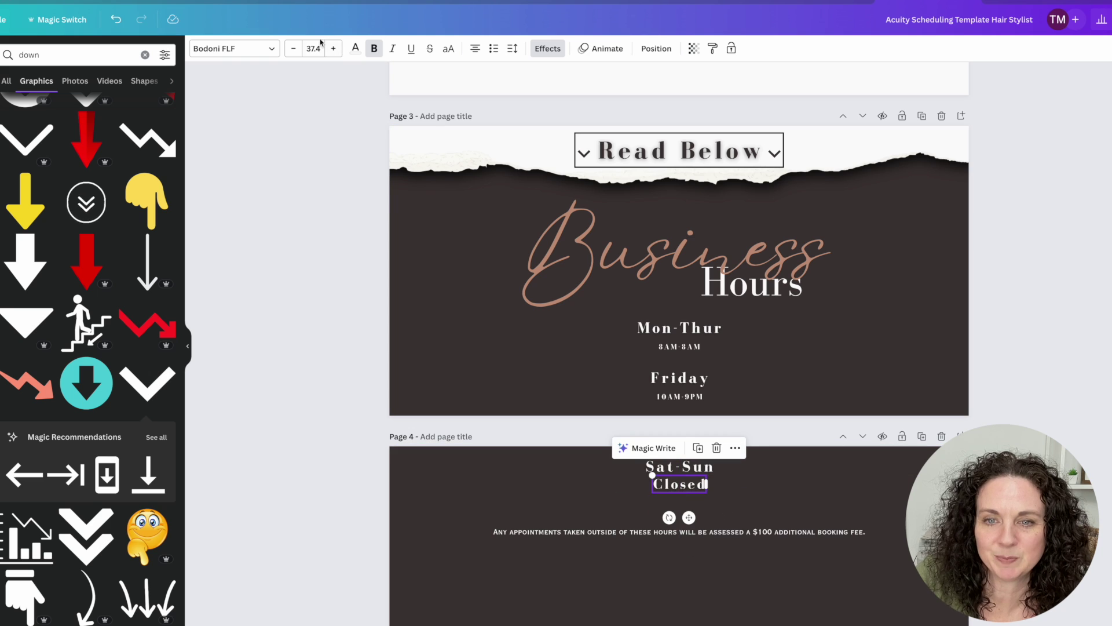
pyautogui.moveTo(690, 510); pyautogui.dragTo(690, 513)
pyautogui.click(449, 49)
pyautogui.moveTo(678, 531); pyautogui.dragTo(679, 507)
# Step: Add a blank dark brown page and move it up ahead of the page with torn paper along its lower edge
pyautogui.scroll(2, 506, 466)
pyautogui.scroll(-15, 506, 467)
pyautogui.click(922, 273)
pyautogui.click(843, 209)
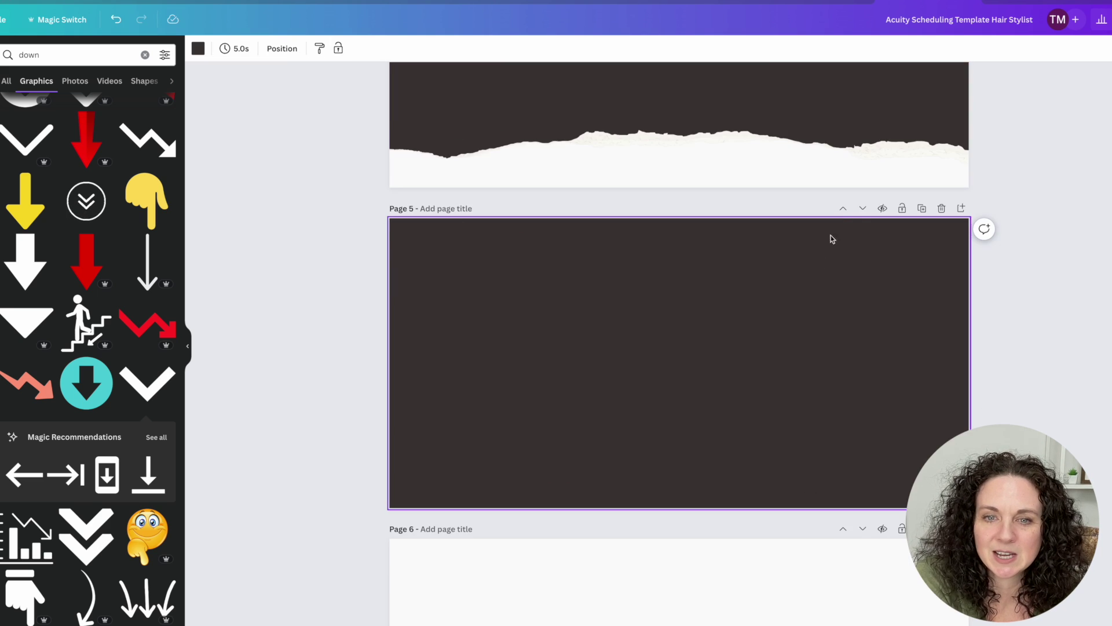
pyautogui.click(843, 208)
# Step: Move the Sat-Sun, Closed and booking fee texts together onto the upper part of the new blank page
pyautogui.click(679, 450)
pyautogui.keyDown('shift'); pyautogui.click(679, 467); pyautogui.keyUp('shift')
pyautogui.keyDown('shift'); pyautogui.click(635, 491); pyautogui.keyUp('shift')
pyautogui.moveTo(678, 467); pyautogui.dragTo(678, 174)
pyautogui.scroll(2, 678, 173)
pyautogui.moveTo(678, 248); pyautogui.dragTo(679, 239)
pyautogui.click(763, 452)
# Step: Reduce the size of "Read Below" on page 3 and move both chevrons inward beside the text
pyautogui.scroll(2, 763, 452)
pyautogui.scroll(12, 763, 452)
pyautogui.scroll(-7, 763, 451)
pyautogui.click(679, 340)
pyautogui.click(314, 50)
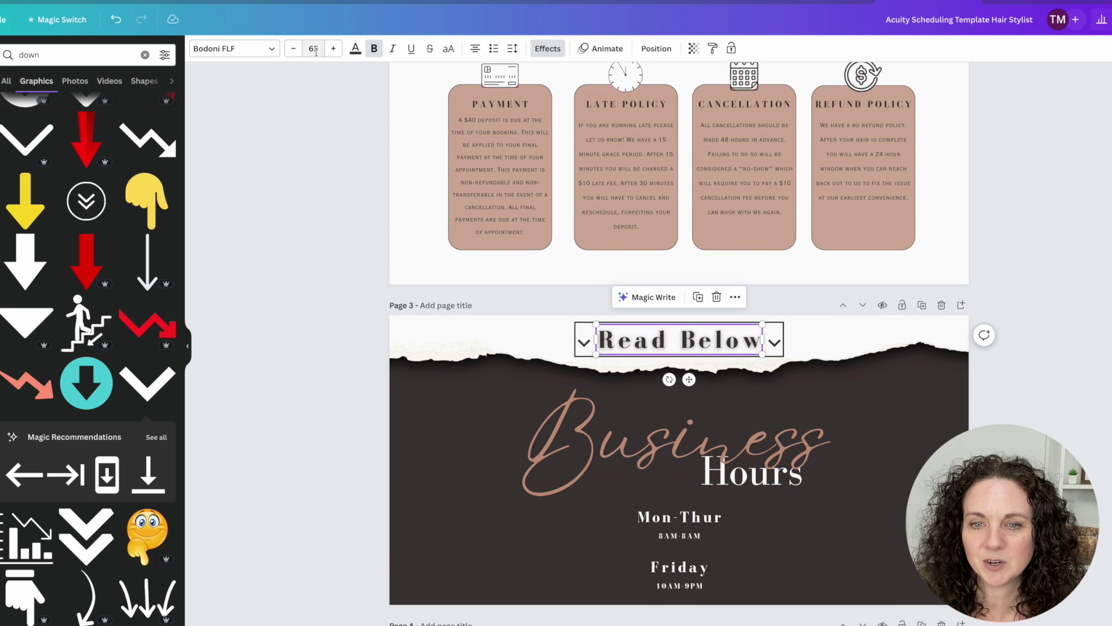
pyautogui.moveTo(689, 375); pyautogui.dragTo(688, 379)
pyautogui.moveTo(584, 344); pyautogui.dragTo(597, 342)
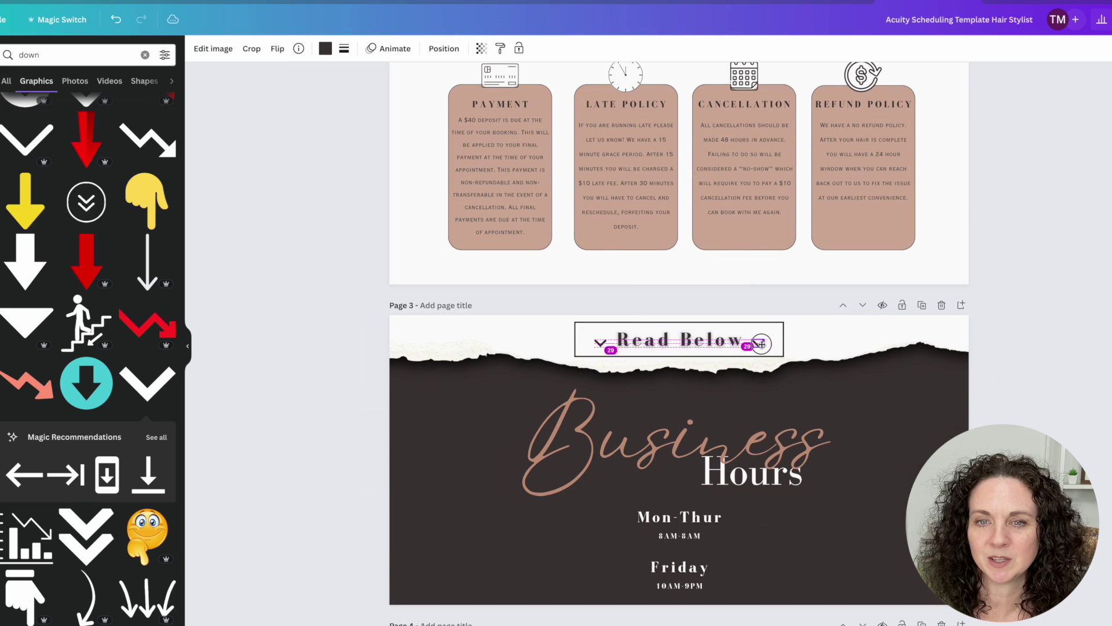
pyautogui.click(903, 452)
pyautogui.scroll(2, 904, 452)
pyautogui.click(1067, 397)
pyautogui.scroll(-6, 1067, 397)
pyautogui.scroll(11, 730, 489)
pyautogui.scroll(-11, 697, 508)
# Step: Move the Business Hours lettering and the Mon-Thur and Friday hours higher on page 3
pyautogui.click(690, 375)
pyautogui.click(698, 289)
pyautogui.click(697, 463)
pyautogui.scroll(3, 680, 374)
pyautogui.moveTo(735, 343); pyautogui.dragTo(736, 321)
pyautogui.moveTo(602, 377); pyautogui.dragTo(752, 465)
pyautogui.moveTo(701, 446); pyautogui.dragTo(700, 419)
# Step: Fit "Sat-Sun" and "Closed" below the Friday hours on page 3 and place the booking fee note at page 4's upper edge
pyautogui.moveTo(631, 515); pyautogui.dragTo(703, 545)
pyautogui.moveTo(682, 535); pyautogui.dragTo(682, 464)
pyautogui.moveTo(631, 400); pyautogui.dragTo(699, 413)
pyautogui.click(757, 425)
pyautogui.scroll(-2, 753, 428)
pyautogui.moveTo(716, 513); pyautogui.dragTo(716, 469)
pyautogui.scroll(1, 716, 468)
pyautogui.click(608, 355)
# Step: Copy the Business Hours lettering onto page 4 and change its script word to "Important"
pyautogui.scroll(-10, 784, 390)
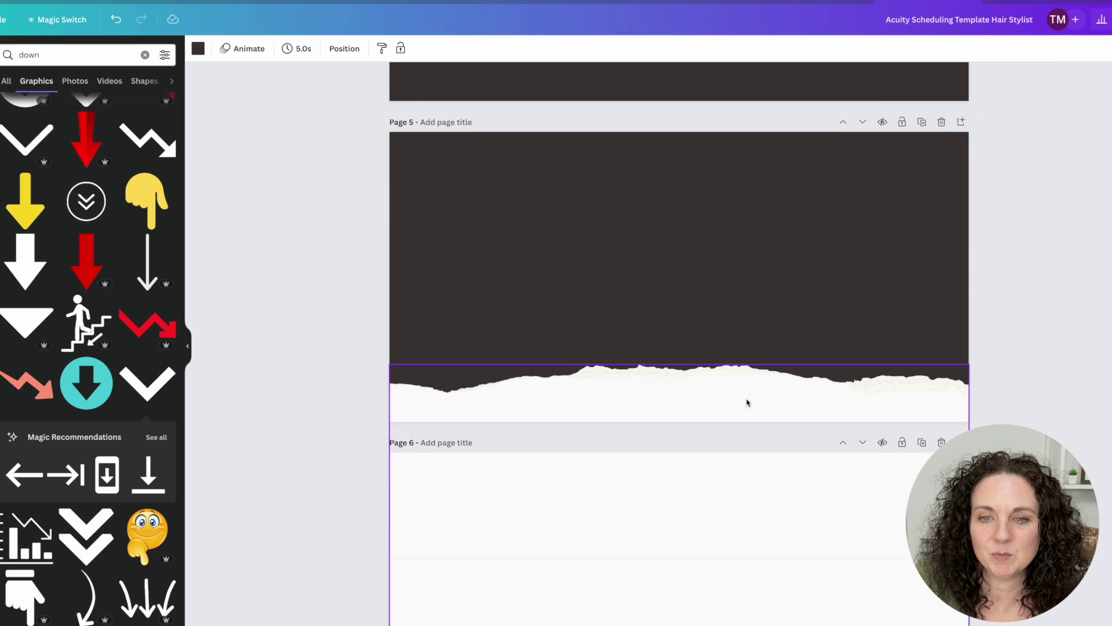
pyautogui.scroll(8, 735, 296)
pyautogui.click(822, 176)
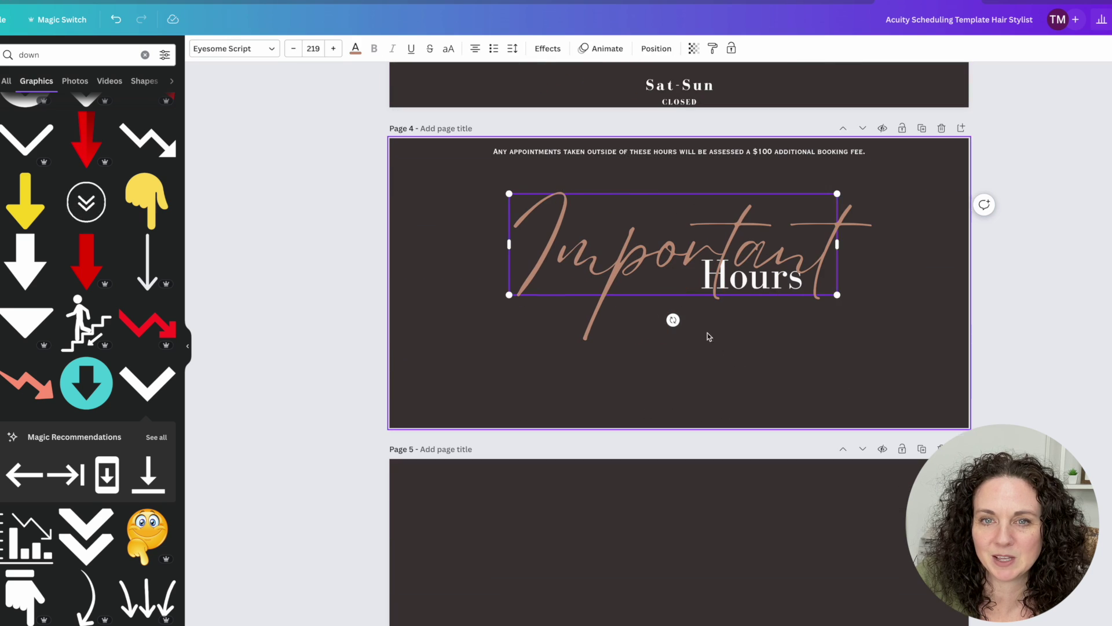
# Step: Change "Hours" on page 4 to "Information" and position it under the end of "Important"
pyautogui.click(657, 48)
pyautogui.click(132, 50)
pyautogui.click(755, 298)
pyautogui.click(756, 296)
pyautogui.click(142, 157)
pyautogui.moveTo(753, 275); pyautogui.dragTo(793, 285)
pyautogui.doubleClick(753, 284)
pyautogui.write('Information')
pyautogui.click(864, 347)
# Step: Apply the Lift text effect to the script word "Important" on page 4 and raise its intensity
pyautogui.scroll(1, 840, 341)
pyautogui.click(724, 324)
pyautogui.click(547, 48)
pyautogui.click(142, 125)
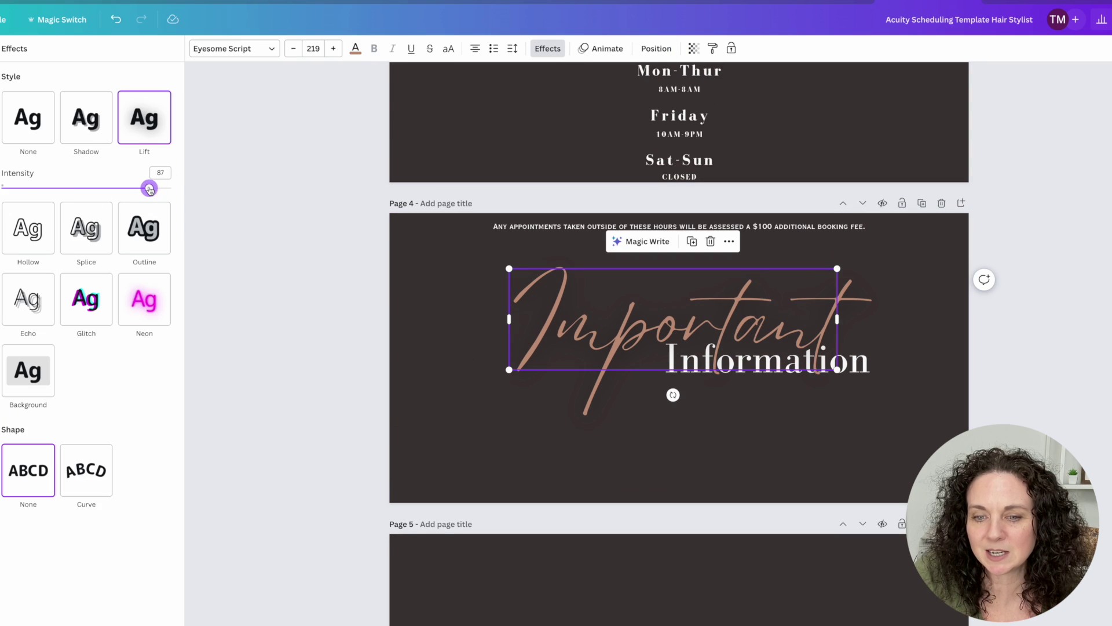
pyautogui.click(491, 392)
# Step: Apply the Lift text effect to the script word "Business" on page 3 and raise its intensity
pyautogui.scroll(5, 492, 392)
pyautogui.click(643, 289)
pyautogui.click(548, 49)
pyautogui.click(145, 118)
pyautogui.moveTo(87, 188); pyautogui.dragTo(169, 189)
pyautogui.click(492, 370)
pyautogui.scroll(-1, 686, 174)
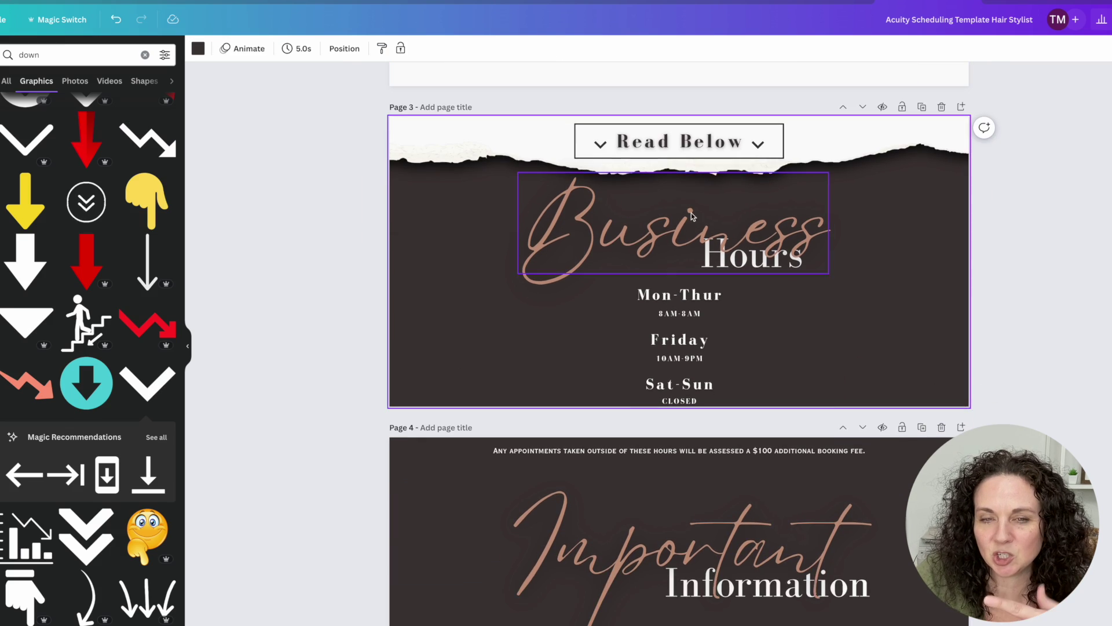
# Step: Place the deposit paragraph near page 5's upper left corner and recolour it in the off-white #fafafa
pyautogui.scroll(-6, 685, 173)
pyautogui.click(566, 255)
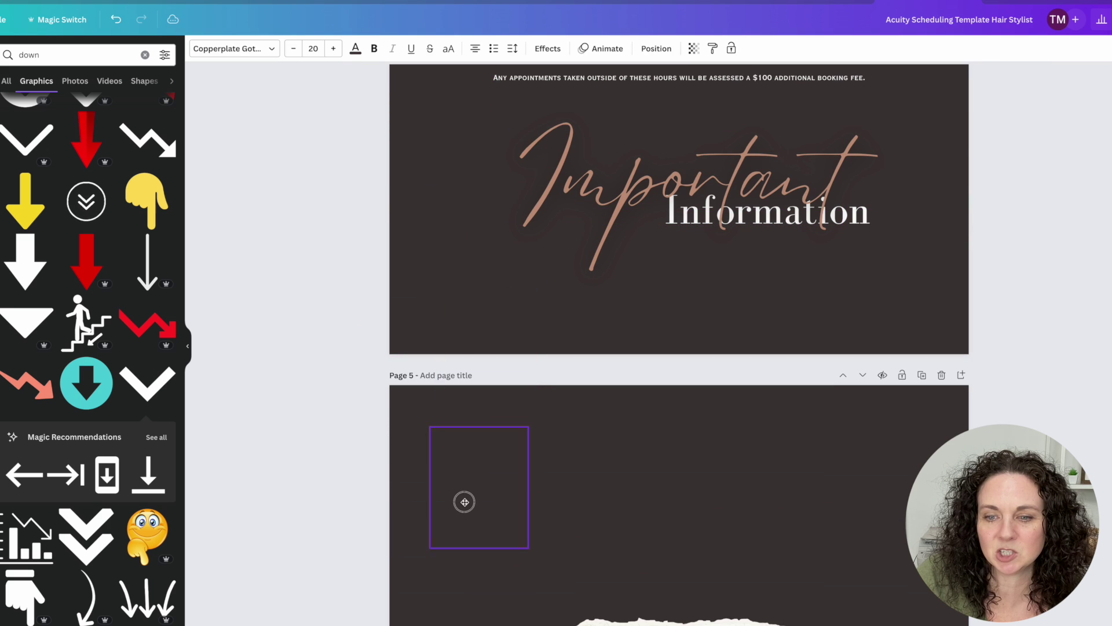
pyautogui.moveTo(465, 498); pyautogui.dragTo(468, 485)
pyautogui.click(355, 49)
pyautogui.click(130, 115)
# Step: Centre the "Important Information" lettering on page 4 and move the "Read Below" box from page 3 above it
pyautogui.click(643, 185)
pyautogui.scroll(2, 753, 260)
pyautogui.keyDown('shift'); pyautogui.click(808, 316); pyautogui.keyUp('shift')
pyautogui.moveTo(718, 278); pyautogui.dragTo(671, 470)
pyautogui.scroll(5, 714, 336)
pyautogui.click(679, 279)
pyautogui.click(651, 436)
# Step: Recolour the outline, text and both arrows of the "Read Below" box on page 4 to #fafafa
pyautogui.click(270, 48)
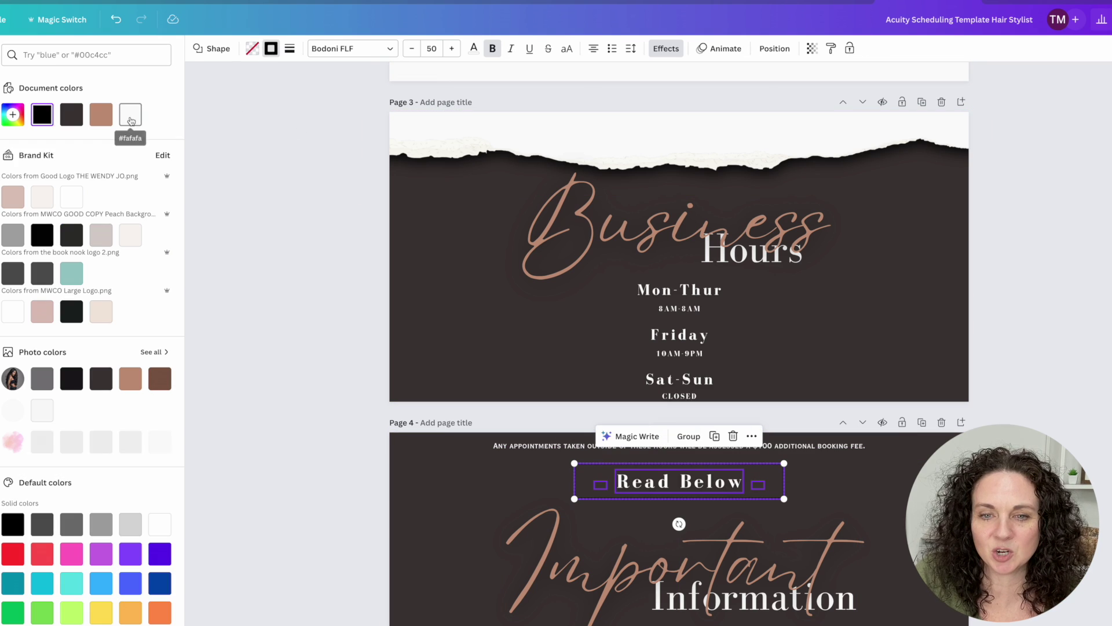
pyautogui.click(129, 118)
pyautogui.click(539, 488)
pyautogui.click(758, 485)
pyautogui.click(325, 49)
pyautogui.click(129, 118)
pyautogui.click(600, 485)
pyautogui.click(129, 118)
pyautogui.click(512, 484)
# Step: Move the "Important Information" lettering lower on page 4, clear of the "Read Below" box
pyautogui.scroll(-3, 694, 523)
pyautogui.moveTo(707, 460); pyautogui.dragTo(707, 491)
pyautogui.click(918, 464)
# Step: Duplicate the deposit paragraph twice on page 5 and arrange the three copies side by side
pyautogui.scroll(-6, 903, 466)
pyautogui.click(495, 342)
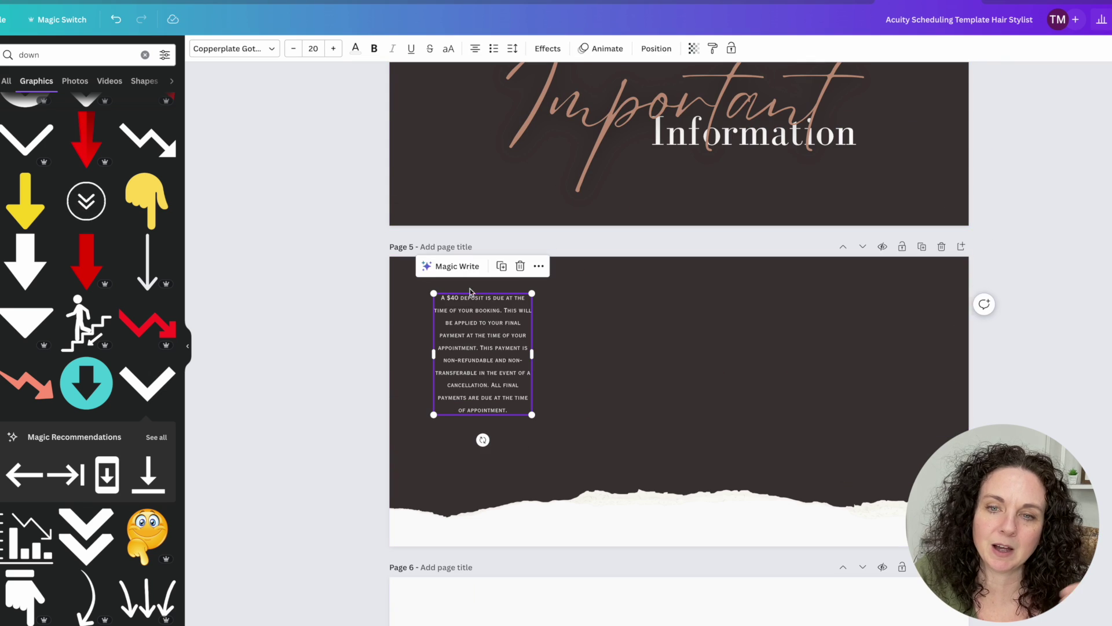
pyautogui.click(499, 266)
pyautogui.moveTo(501, 341); pyautogui.dragTo(775, 335)
pyautogui.click(639, 266)
# Step: Retype the first two page 5 paragraphs as "Hair Prep" and "EXTENSIONS AND WIGS" notes requiring washed, dried hair without oils, and head the third "ADD-ONS"
pyautogui.doubleClick(464, 336)
pyautogui.click(400, 340)
pyautogui.click(464, 336)
pyautogui.click(453, 266)
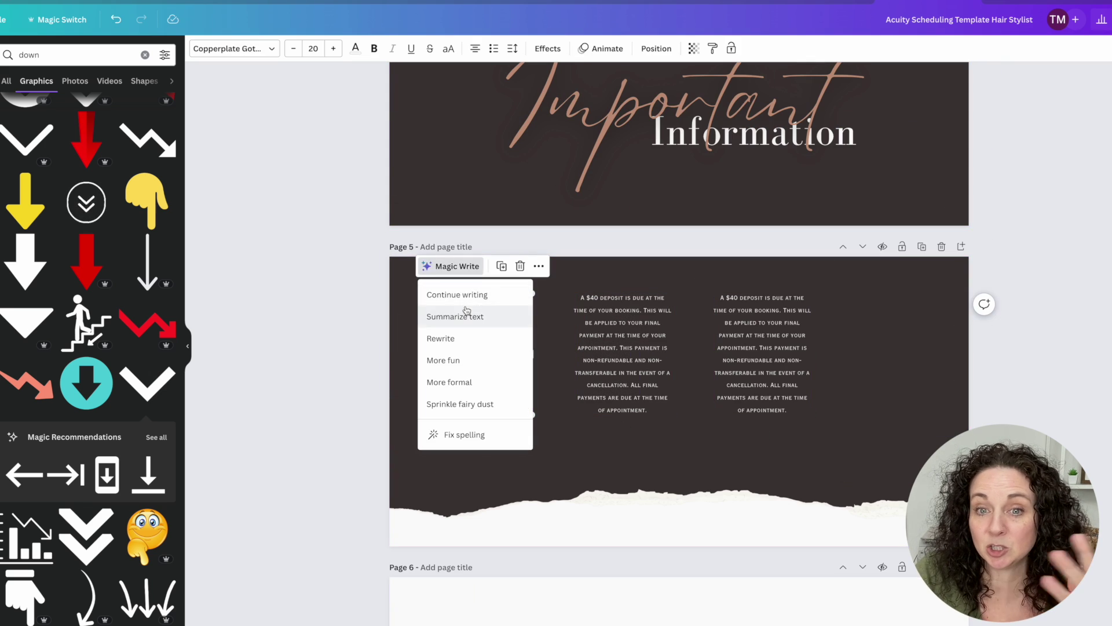
pyautogui.click(478, 337)
pyautogui.doubleClick(484, 338)
pyautogui.press('BackSpace')
pyautogui.write('Hair')
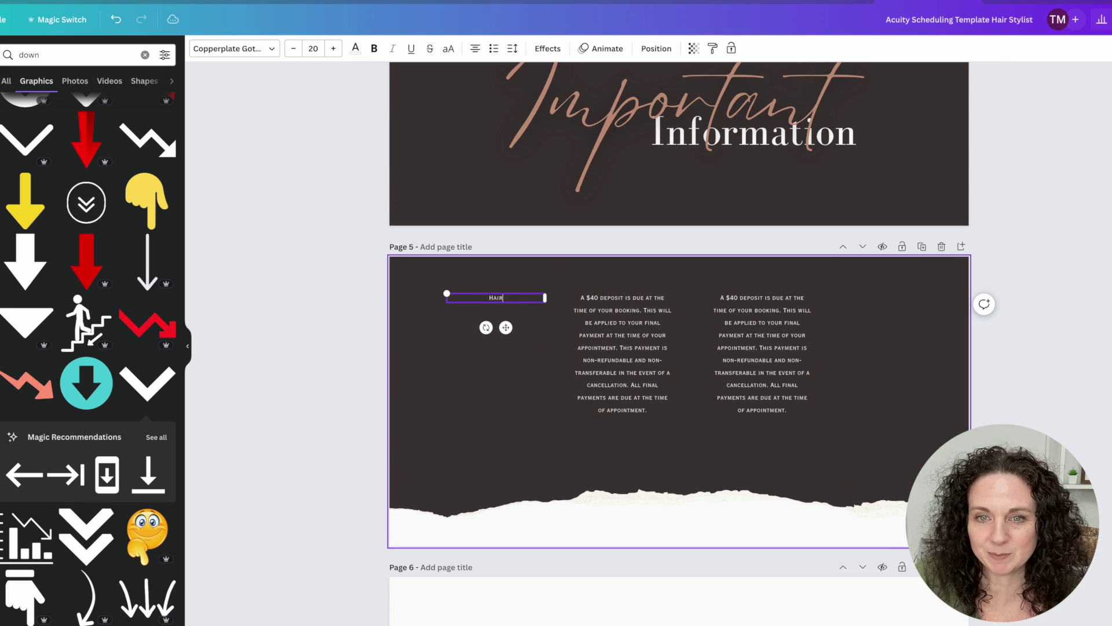
pyautogui.write(' Prep')
pyautogui.press('Return')
pyautogui.write('Your Hair')
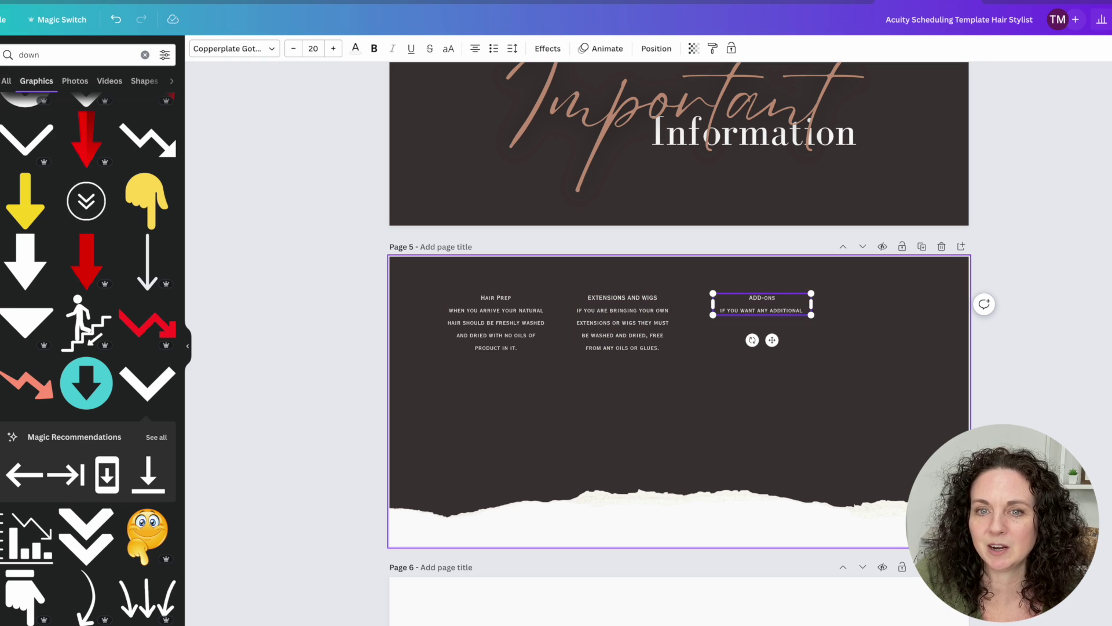
# Step: Complete the "ADD-ONS" paragraph: styling such as curling, straightening, washing or drying must be included in the add-on section below
pyautogui.write('LING (SUCH AS CURLING, STRAIGHTENING, WASHING OR DRYING YOU MUST INCLUDE THOSE IN THE ADD-ON SECTION BELOW')
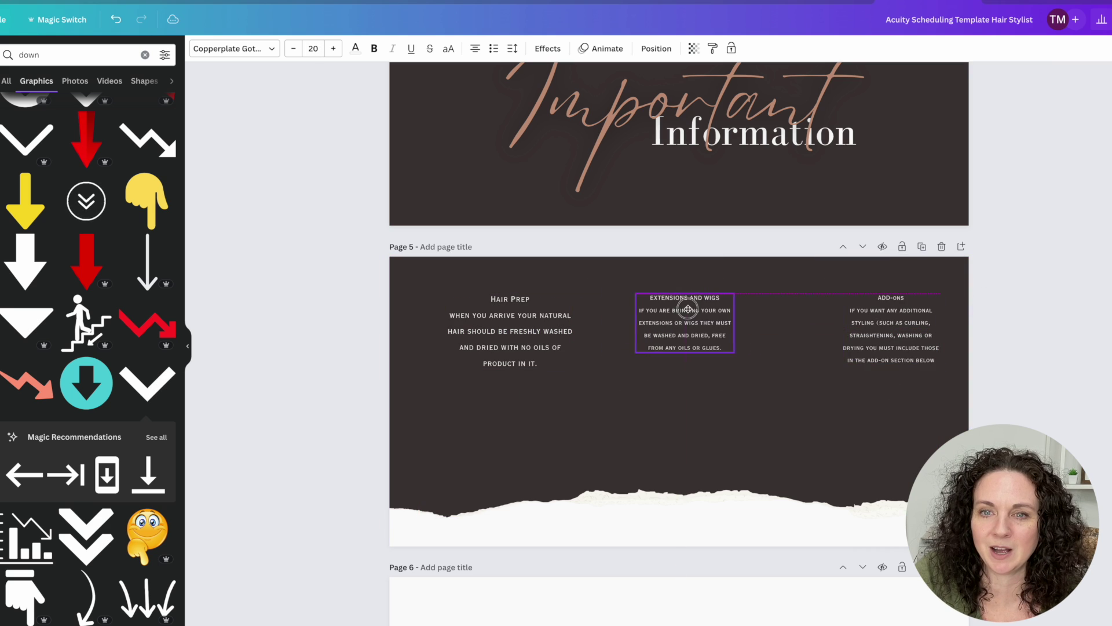
# Step: Enlarge the remaining text columns on page 5 to match "Hair Prep" and space all three evenly across the page
pyautogui.moveTo(736, 354); pyautogui.dragTo(752, 372)
pyautogui.moveTo(913, 371); pyautogui.dragTo(937, 386)
pyautogui.moveTo(870, 342); pyautogui.dragTo(870, 333)
pyautogui.moveTo(510, 333); pyautogui.dragTo(492, 333)
pyautogui.moveTo(689, 334); pyautogui.dragTo(675, 335)
pyautogui.click(675, 455)
# Step: Put the "Read Below" box back on page 3's white torn paper and recolour its text, arrows and outline dark
pyautogui.scroll(12, 676, 455)
pyautogui.scroll(-4, 710, 377)
pyautogui.moveTo(559, 407); pyautogui.dragTo(791, 443)
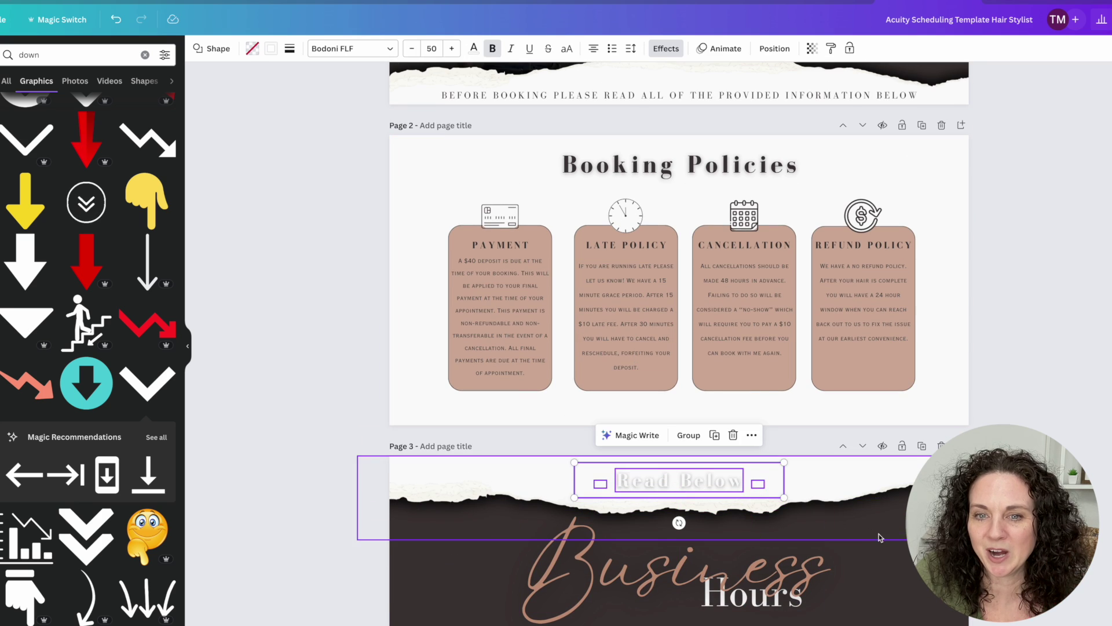
pyautogui.click(679, 480)
pyautogui.click(355, 48)
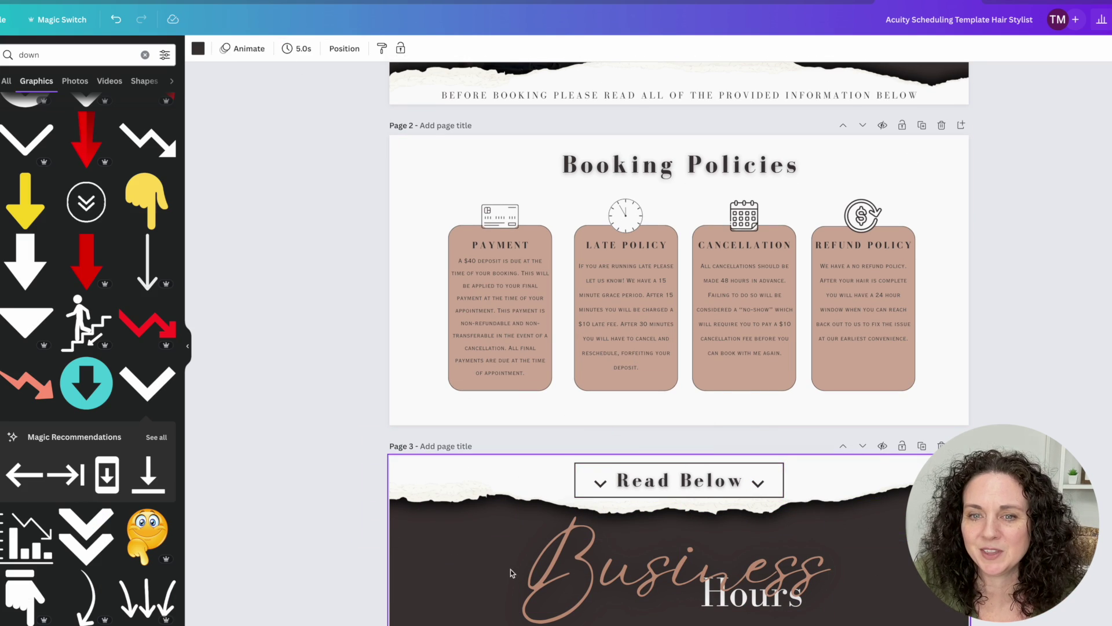
# Step: Remove the "Read Below" box from page 4 and move the "Important Information" lettering up towards the booking fee note
pyautogui.scroll(-10, 649, 463)
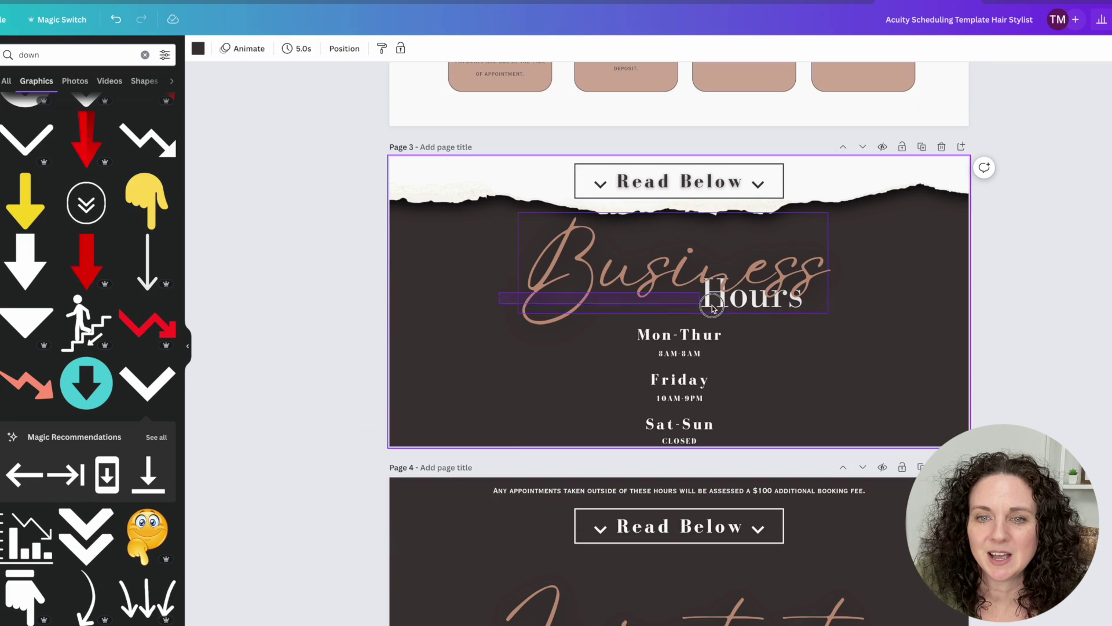
pyautogui.moveTo(652, 328); pyautogui.dragTo(653, 286)
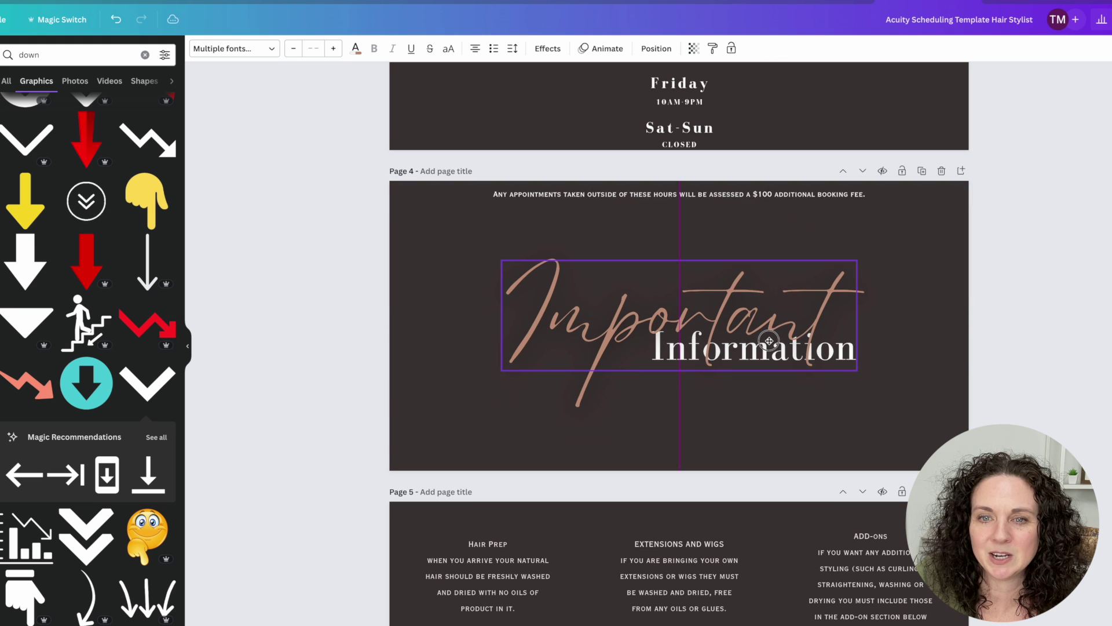
pyautogui.scroll(-1, 683, 315)
pyautogui.moveTo(705, 325); pyautogui.dragTo(704, 301)
# Step: Move the three text columns from page 5 to beneath the "Important Information" lettering on page 4
pyautogui.scroll(-2, 628, 331)
pyautogui.moveTo(878, 409); pyautogui.dragTo(879, 266)
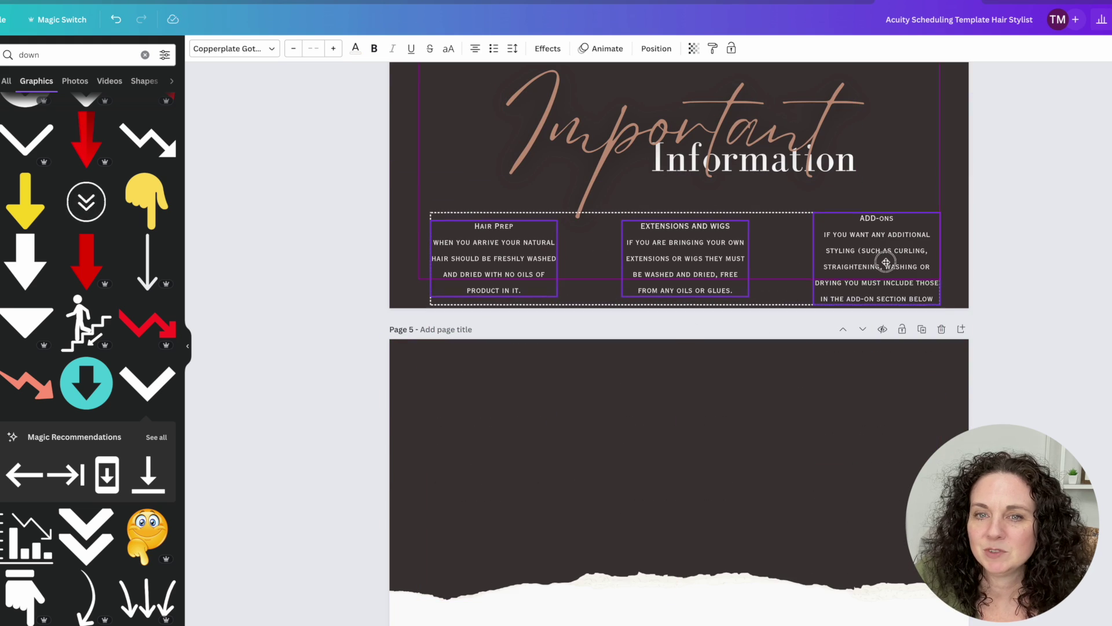
pyautogui.scroll(3, 879, 267)
# Step: Set the "Hair Prep" and "EXTENSIONS AND WIGS" headings to size 30.7 and enlarge the "ADD-ONS" heading on page 4
pyautogui.click(501, 400)
pyautogui.doubleClick(660, 396)
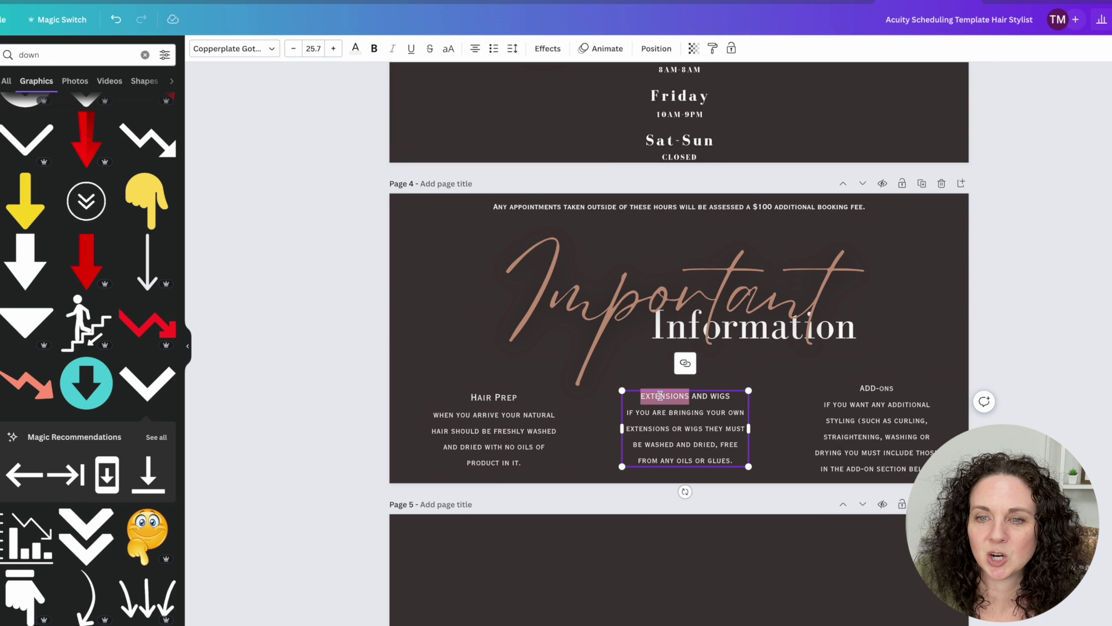
pyautogui.click(332, 49)
pyautogui.tripleClick(877, 388)
pyautogui.click(332, 48)
pyautogui.scroll(-3, 579, 347)
pyautogui.tripleClick(493, 264)
pyautogui.click(548, 49)
pyautogui.click(148, 225)
pyautogui.click(458, 240)
# Step: Recolour the "Hair Prep" heading in the copper document colour and make it bold
pyautogui.click(482, 264)
pyautogui.tripleClick(484, 265)
pyautogui.click(356, 49)
pyautogui.click(100, 114)
pyautogui.tripleClick(483, 264)
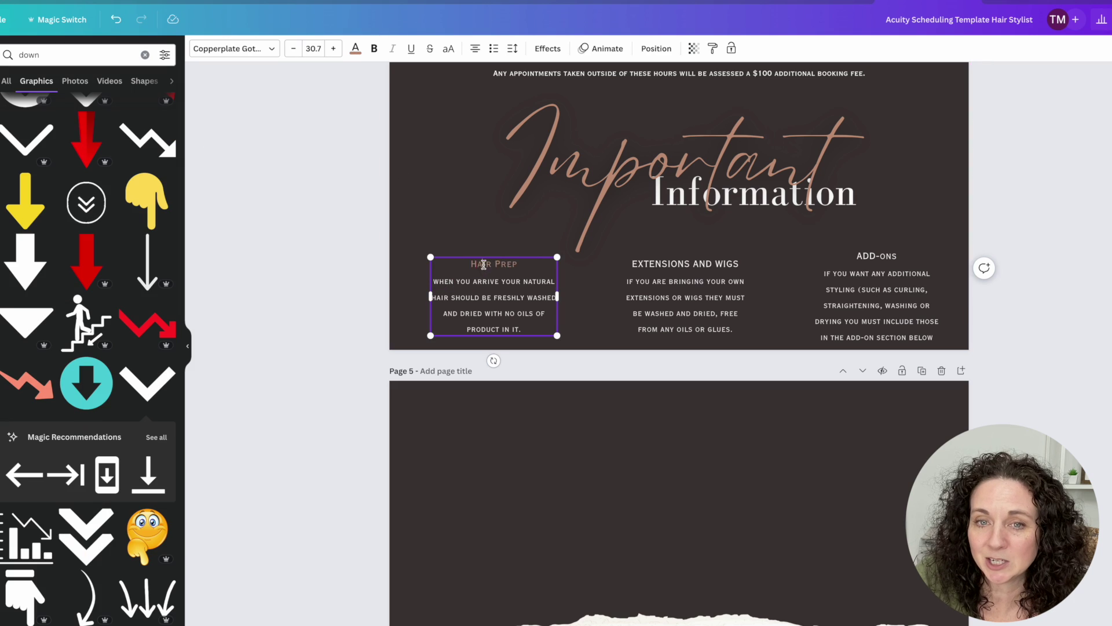
# Step: Recolour the "EXTENSIONS AND WIGS" heading in the copper document colour
pyautogui.click(652, 264)
pyautogui.doubleClick(685, 264)
pyautogui.click(355, 48)
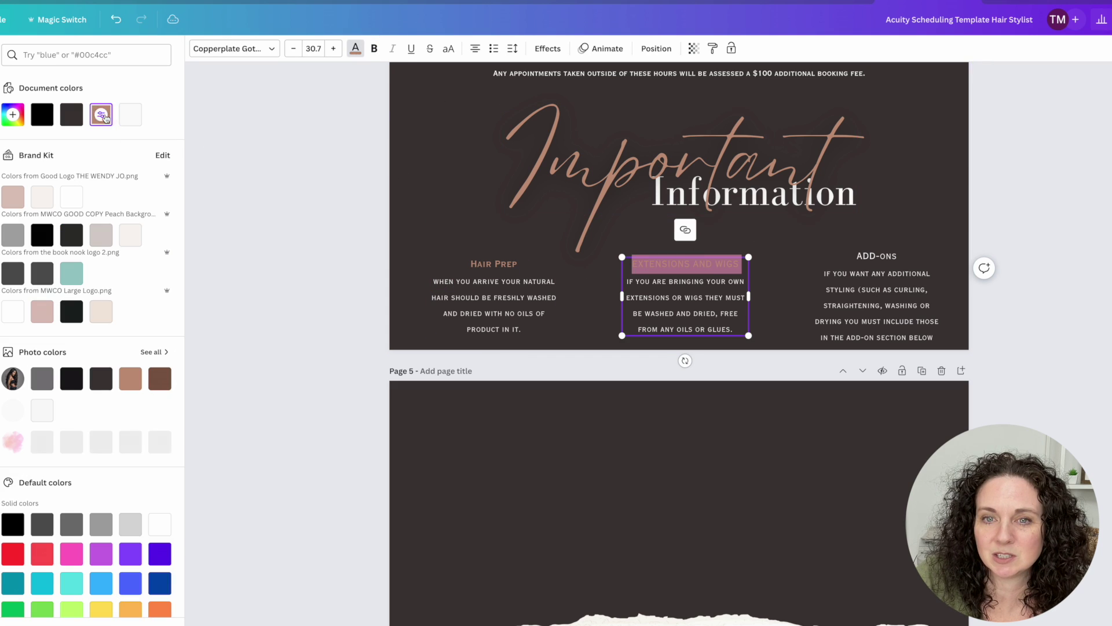
pyautogui.click(102, 114)
# Step: Set the "ADD-ONS" heading to size 30.7 and recolour it in the copper document colour
pyautogui.doubleClick(863, 255)
pyautogui.click(313, 48)
pyautogui.write('30.7')
pyautogui.press('Return')
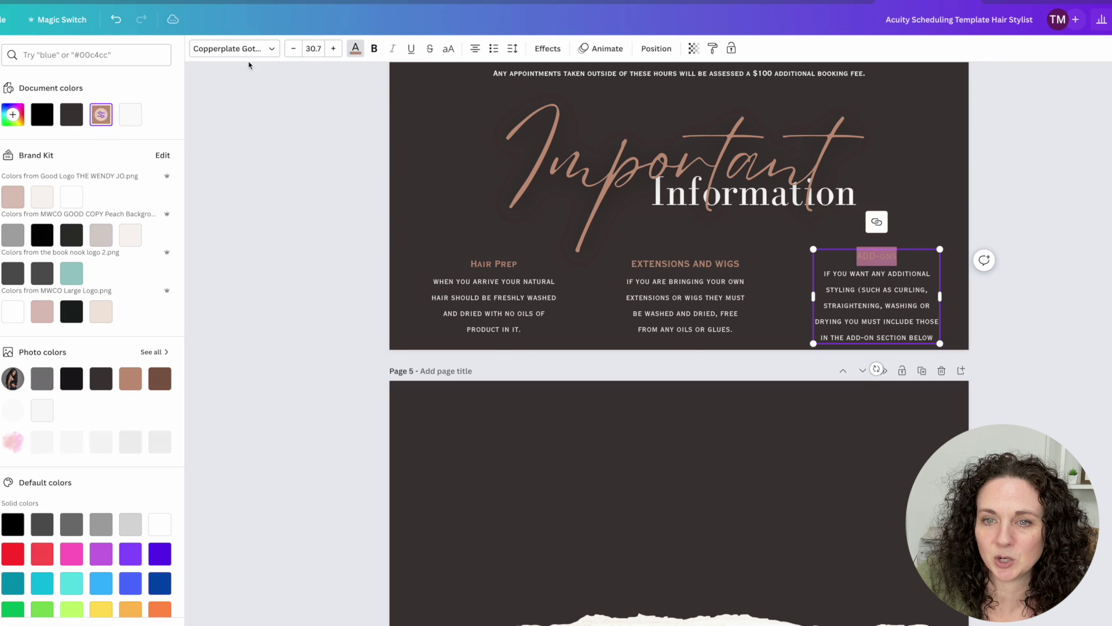
pyautogui.click(723, 412)
# Step: Swap the second and third columns on page 4, putting "ADD-ONS" in the middle and "EXTENSIONS AND WIGS" at the right
pyautogui.click(485, 274)
pyautogui.click(716, 299)
pyautogui.moveTo(716, 300); pyautogui.dragTo(858, 299)
pyautogui.click(954, 322)
# Step: Duplicate the Booking Policies page and move the copy down the page order to page 6
pyautogui.scroll(13, 745, 457)
pyautogui.click(922, 145)
pyautogui.click(864, 147)
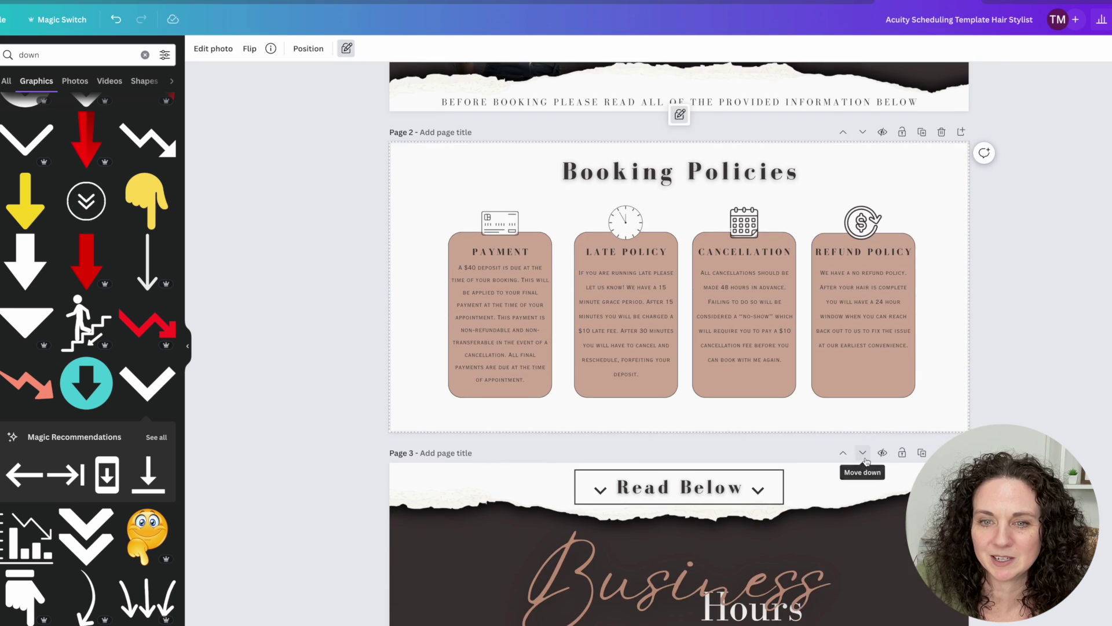
# Step: Move the copied "Booking Policies" title from page 6 onto the white torn paper at the bottom of page 5
pyautogui.scroll(-3, 857, 452)
pyautogui.moveTo(656, 271); pyautogui.dragTo(653, 270)
pyautogui.click(630, 98)
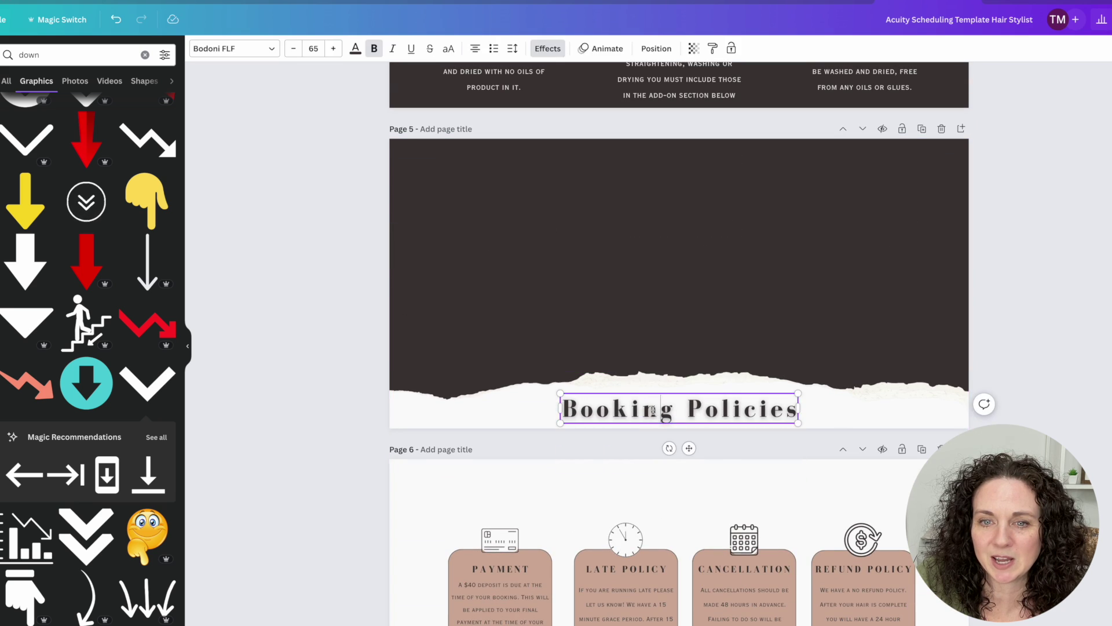
# Step: Look over the whole page sequence to check how the pages flow into one another
pyautogui.scroll(2, 696, 310)
pyautogui.scroll(-1, 689, 306)
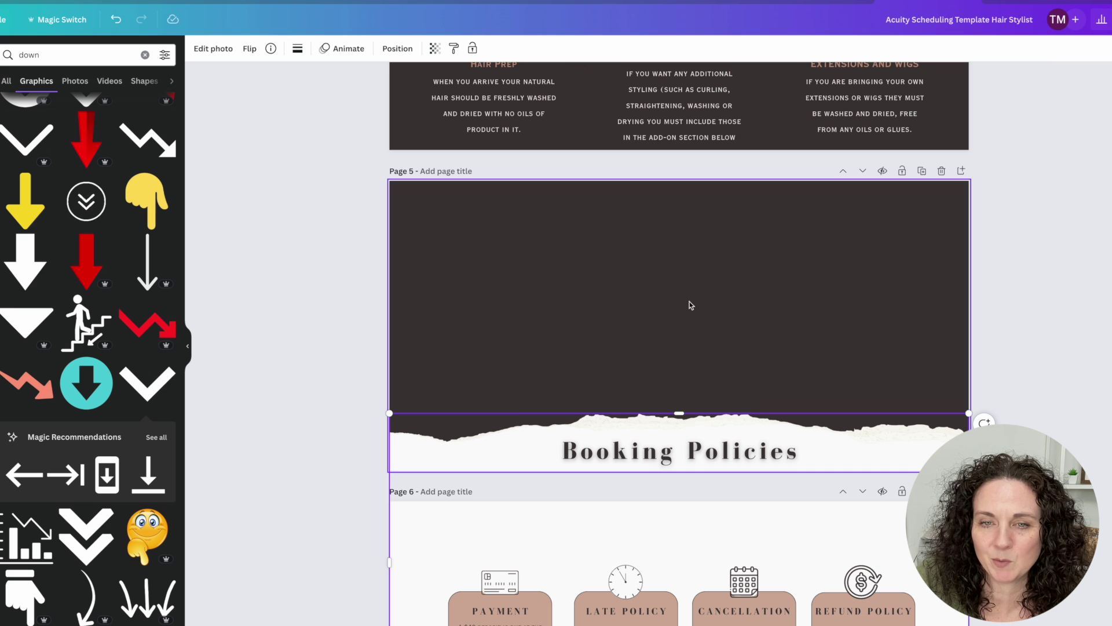
pyautogui.scroll(6, 688, 289)
pyautogui.scroll(-5, 683, 255)
pyautogui.scroll(2, 697, 312)
pyautogui.scroll(-1, 734, 290)
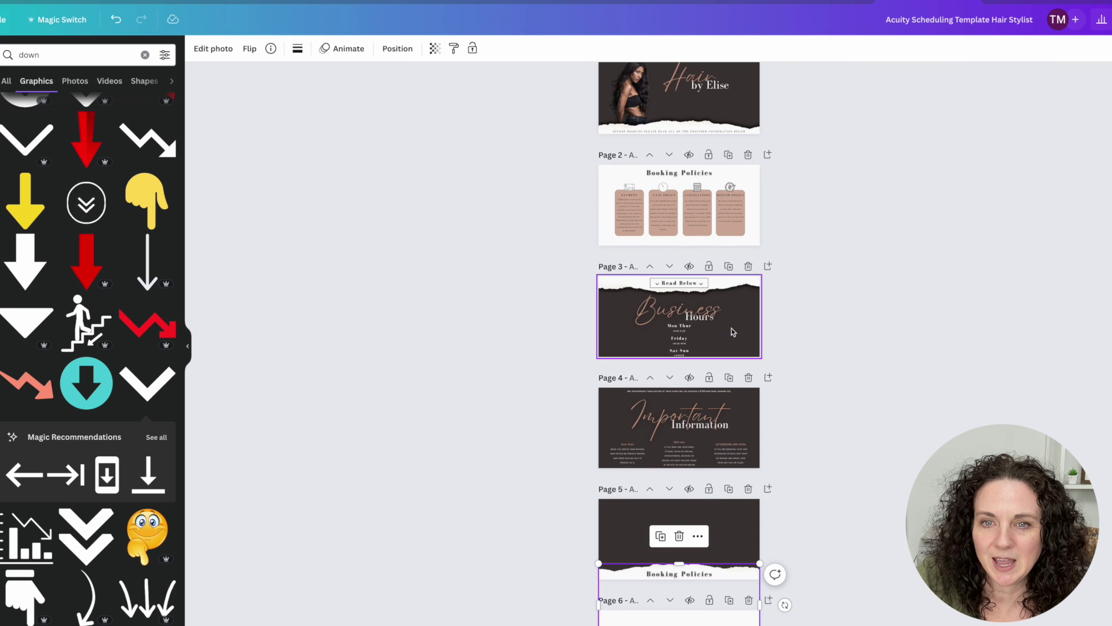
pyautogui.scroll(-1, 833, 422)
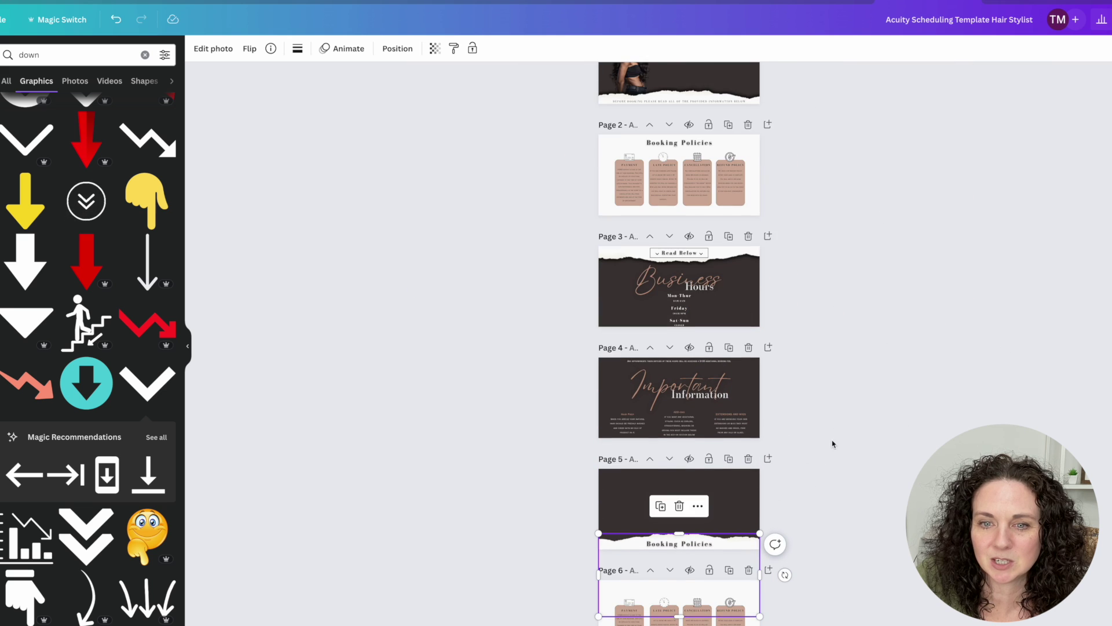
pyautogui.scroll(5, 768, 425)
pyautogui.click(731, 226)
pyautogui.click(735, 195)
pyautogui.click(536, 324)
pyautogui.scroll(2, 536, 324)
pyautogui.scroll(-3, 697, 398)
# Step: Move the "Booking Policies" title to the top of page 5's dark area and recolour it to #fafafa
pyautogui.moveTo(694, 518); pyautogui.dragTo(694, 360)
pyautogui.click(355, 49)
pyautogui.click(127, 119)
pyautogui.click(603, 387)
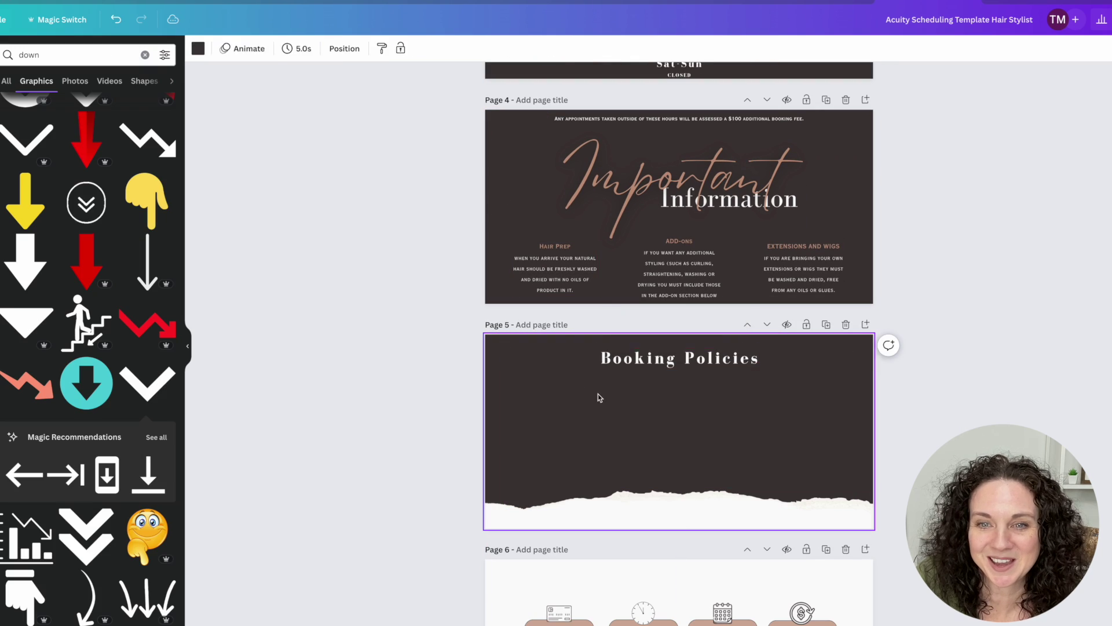
# Step: Change the title on page 5 to "WE ACCEPT"
pyautogui.tripleClick(637, 358)
pyautogui.write('WE ACCEPT')
pyautogui.click(603, 405)
# Step: Search the graphics for "button" and look through the results
pyautogui.doubleClick(29, 55)
pyautogui.write('button')
pyautogui.press('Return')
pyautogui.scroll(-10, 92, 348)
pyautogui.scroll(10, 93, 348)
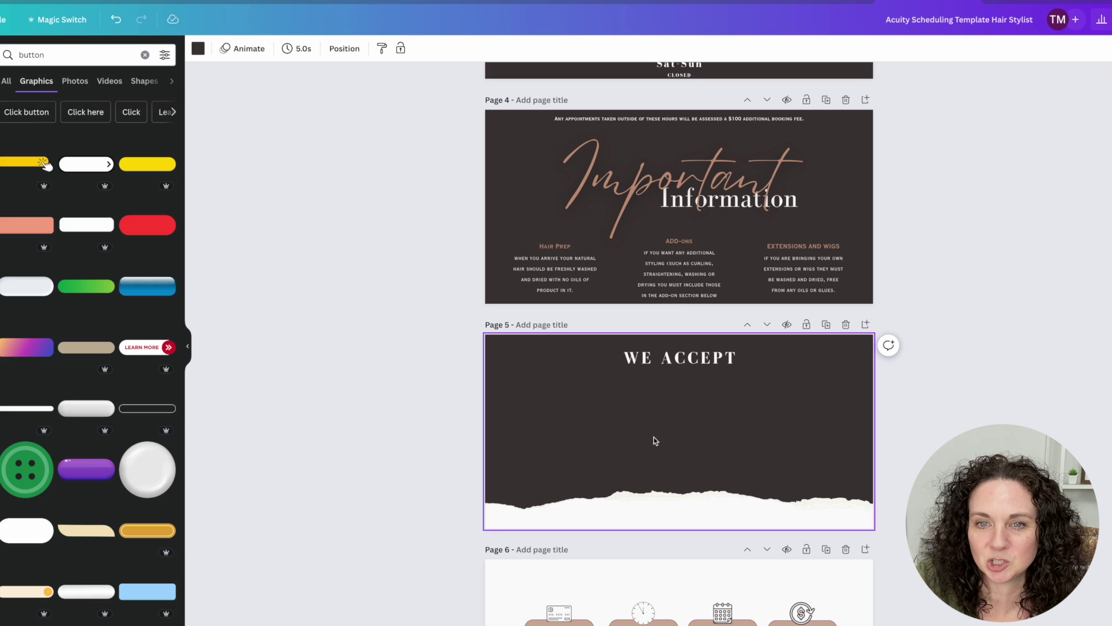
# Step: Place a small copper rectangle below and left of "WE ACCEPT" on page 5 and give it a gold border
pyautogui.click(6, 82)
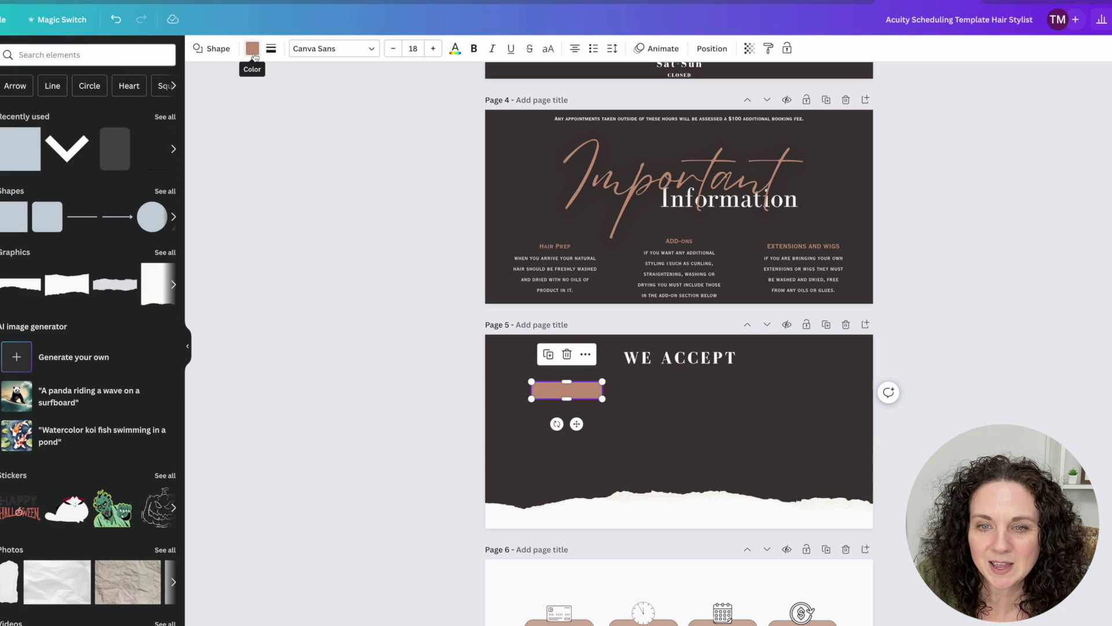
pyautogui.click(290, 48)
pyautogui.click(271, 48)
pyautogui.click(13, 114)
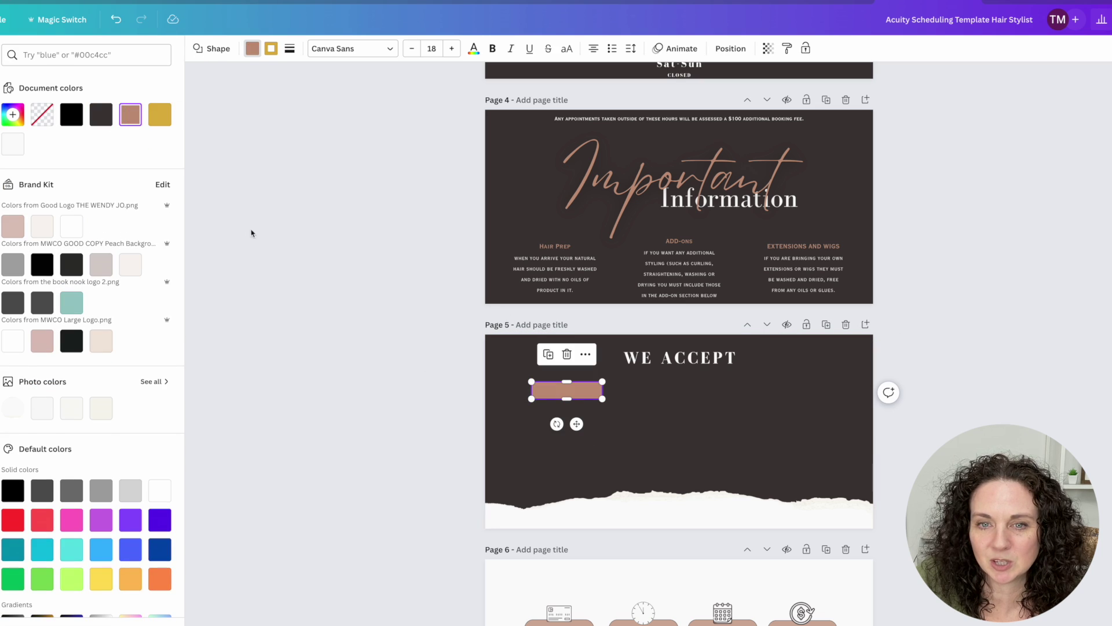
# Step: Fill the rectangle with the off-white document colour and make its border copper
pyautogui.click(13, 143)
pyautogui.click(270, 48)
pyautogui.click(130, 114)
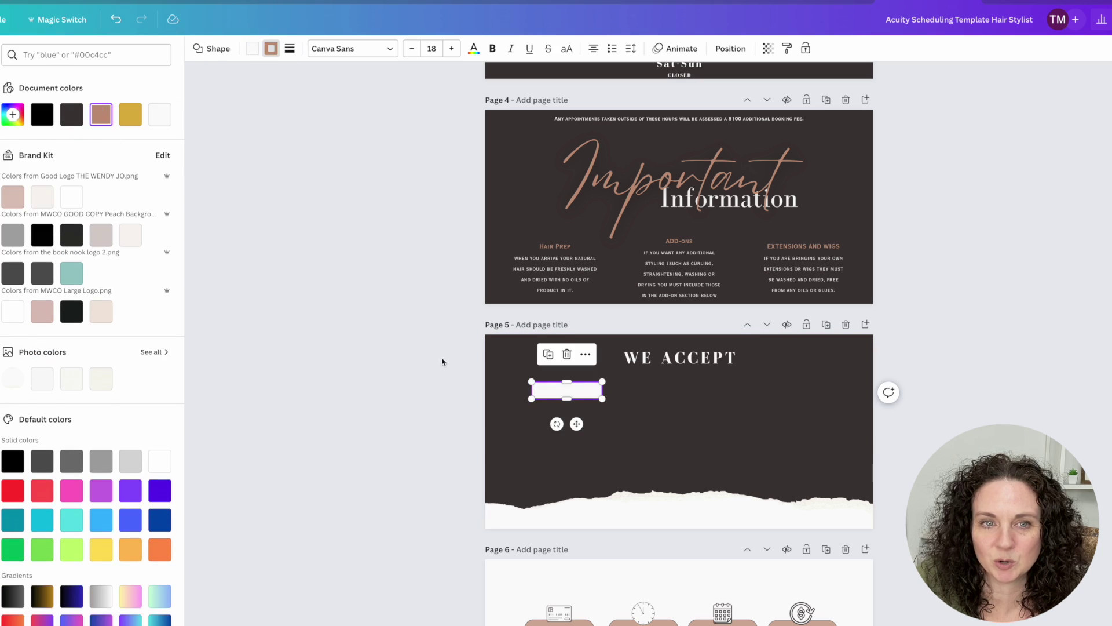
pyautogui.click(444, 362)
# Step: Add a text box and place it inside the white rectangle below "WE ACCEPT" on page 5
pyautogui.click(558, 283)
pyautogui.scroll(3, 559, 283)
pyautogui.click(678, 220)
pyautogui.scroll(-2, 678, 220)
pyautogui.click(87, 86)
pyautogui.moveTo(679, 88); pyautogui.dragTo(566, 424)
# Step: Label the white rectangle on page 5 "CASH" in Bodoni FLF at size 30
pyautogui.click(355, 49)
pyautogui.click(448, 48)
pyautogui.click(234, 49)
pyautogui.click(91, 213)
pyautogui.click(65, 167)
pyautogui.click(565, 425)
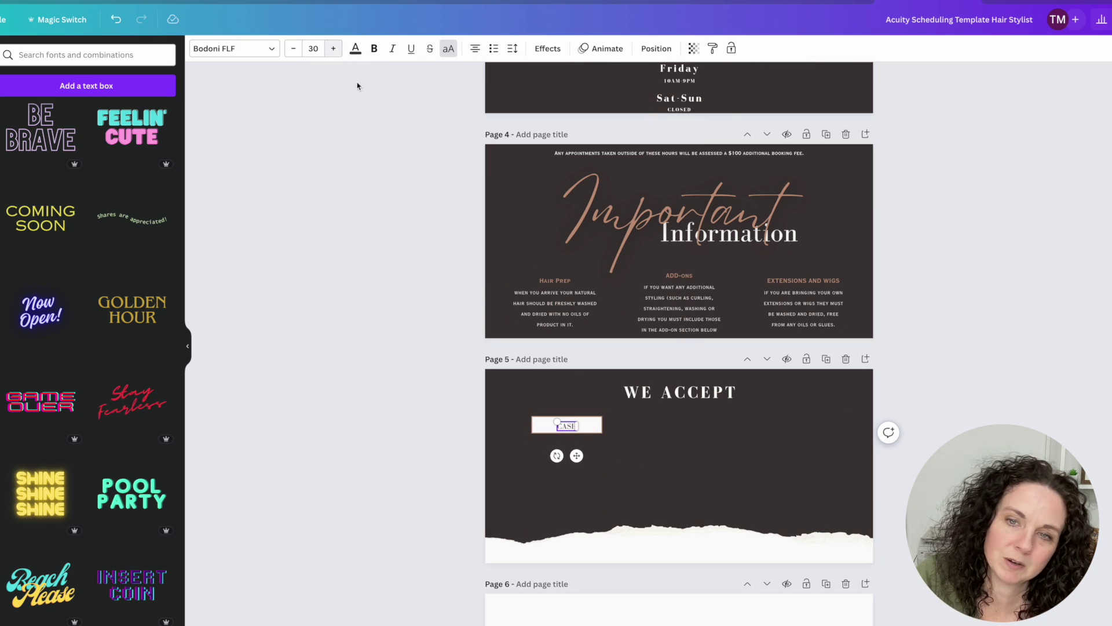
# Step: Duplicate the CASH button into two evenly spaced rows of four below the WE ACCEPT heading
pyautogui.click(524, 409)
pyautogui.moveTo(567, 426); pyautogui.dragTo(609, 441)
pyautogui.press('super+d')
pyautogui.moveTo(580, 425); pyautogui.dragTo(662, 424)
pyautogui.press('super+d')
pyautogui.press('super+d')
pyautogui.moveTo(522, 424); pyautogui.dragTo(802, 433)
pyautogui.moveTo(799, 431); pyautogui.dragTo(787, 432)
pyautogui.press('super+d')
pyautogui.moveTo(665, 433); pyautogui.dragTo(660, 458)
pyautogui.click(606, 482)
# Step: Relabel the copied buttons CREDIT, PAYPAL, CASHAPP, ZELLE, VENMO and SQUARE
pyautogui.doubleClick(637, 425)
pyautogui.write('CREDIT')
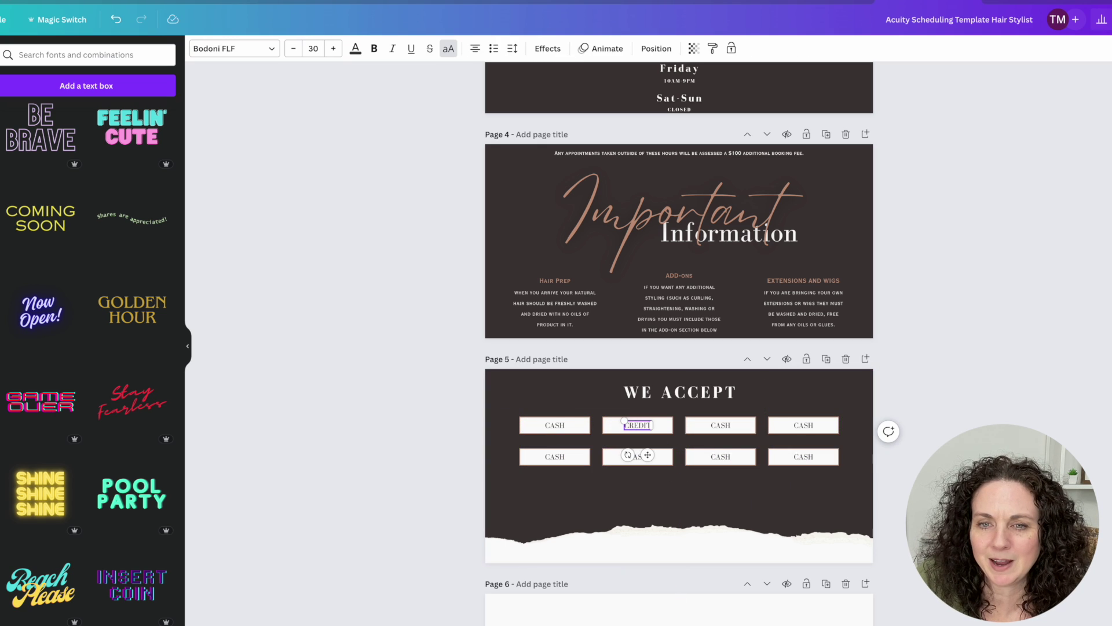
pyautogui.write('APP')
pyautogui.doubleClick(554, 457)
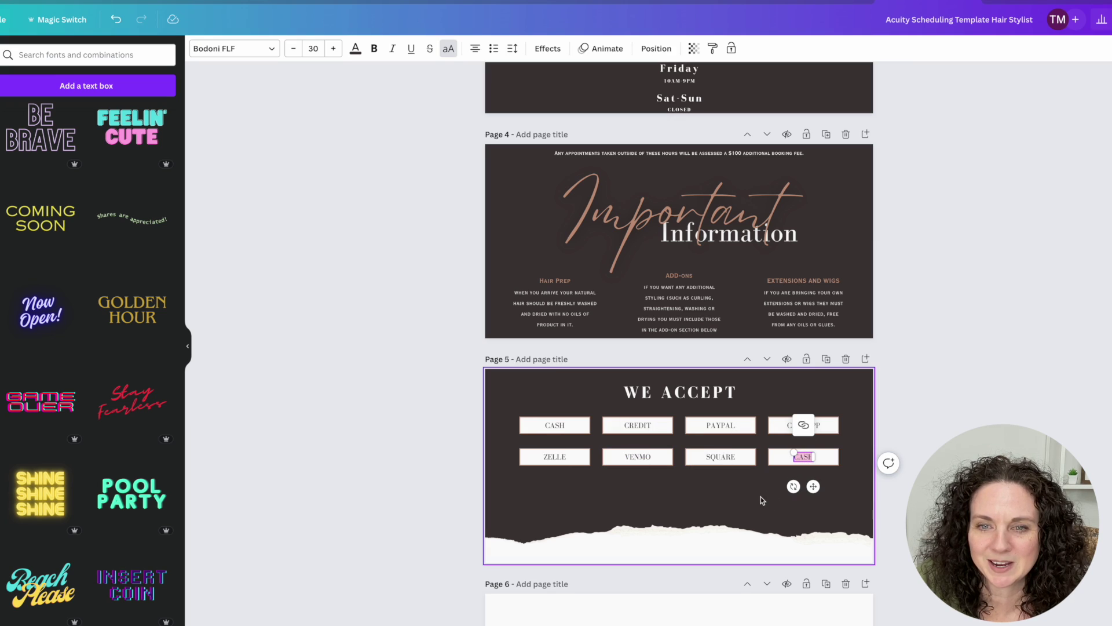
pyautogui.click(760, 496)
# Step: Delete the ZELLE button and the unlabelled last copy, and move CASHAPP to the end of the second row
pyautogui.click(551, 460)
pyautogui.press('Delete')
pyautogui.click(794, 458)
pyautogui.press('Delete')
pyautogui.moveTo(788, 427); pyautogui.dragTo(788, 459)
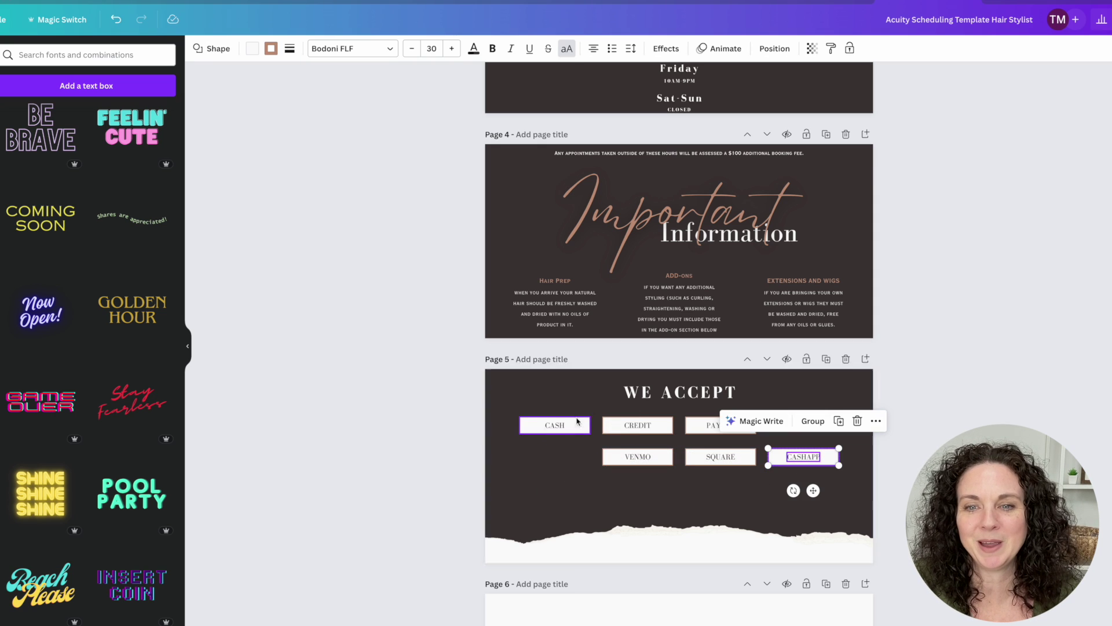
# Step: Centre both rows of three payment buttons under the WE ACCEPT heading and shift them slightly lower
pyautogui.moveTo(511, 401); pyautogui.dragTo(737, 427)
pyautogui.moveTo(585, 478); pyautogui.dragTo(766, 460)
pyautogui.click(770, 508)
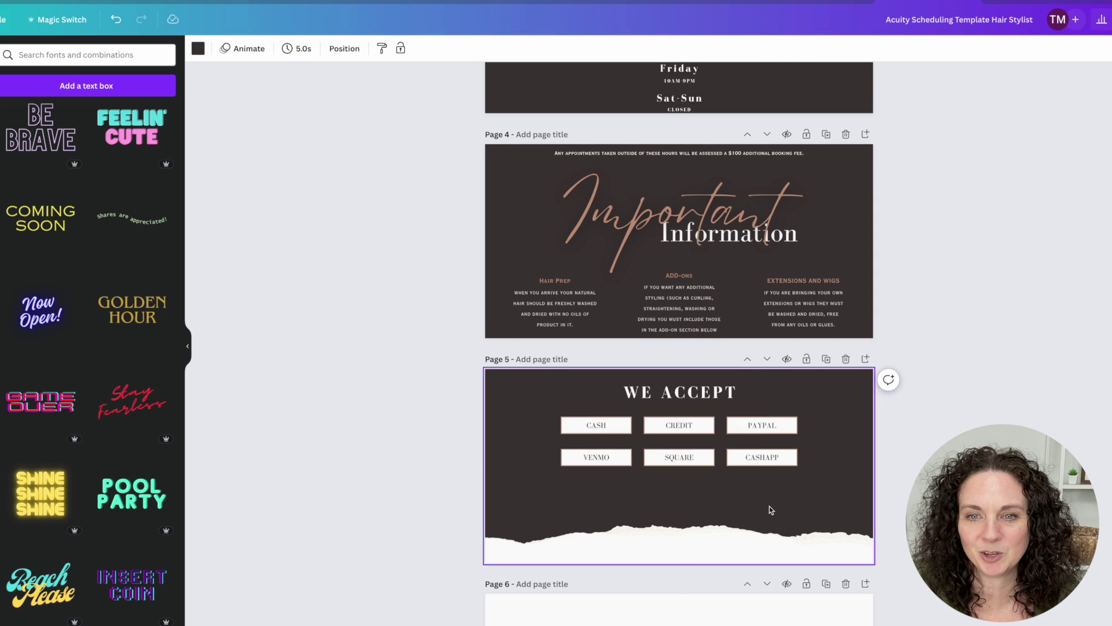
pyautogui.scroll(1, 773, 510)
pyautogui.moveTo(538, 434); pyautogui.dragTo(784, 470)
pyautogui.moveTo(784, 469); pyautogui.dragTo(784, 476)
pyautogui.click(848, 476)
pyautogui.scroll(-2, 848, 476)
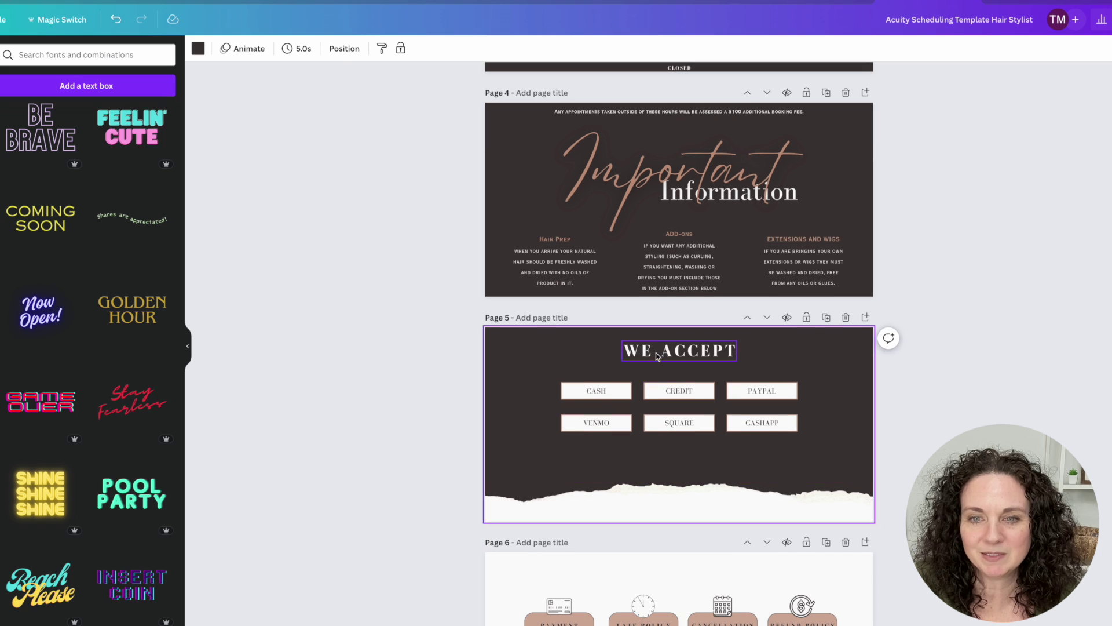
# Step: Change the text colour of the WE ACCEPT heading on page 5 to copper
pyautogui.click(660, 284)
pyautogui.click(236, 49)
pyautogui.click(54, 208)
pyautogui.click(54, 171)
pyautogui.click(355, 49)
pyautogui.click(64, 119)
pyautogui.click(550, 405)
# Step: Add a soft shadow effect to the WE ACCEPT heading and increase its strength
pyautogui.click(659, 287)
pyautogui.click(548, 49)
pyautogui.click(143, 119)
pyautogui.moveTo(86, 188); pyautogui.dragTo(172, 188)
pyautogui.scroll(5, 523, 332)
pyautogui.scroll(-3, 524, 331)
pyautogui.click(457, 317)
# Step: Review the pages of the banner design from the title page onward
pyautogui.scroll(3, 463, 316)
pyautogui.scroll(-5, 504, 293)
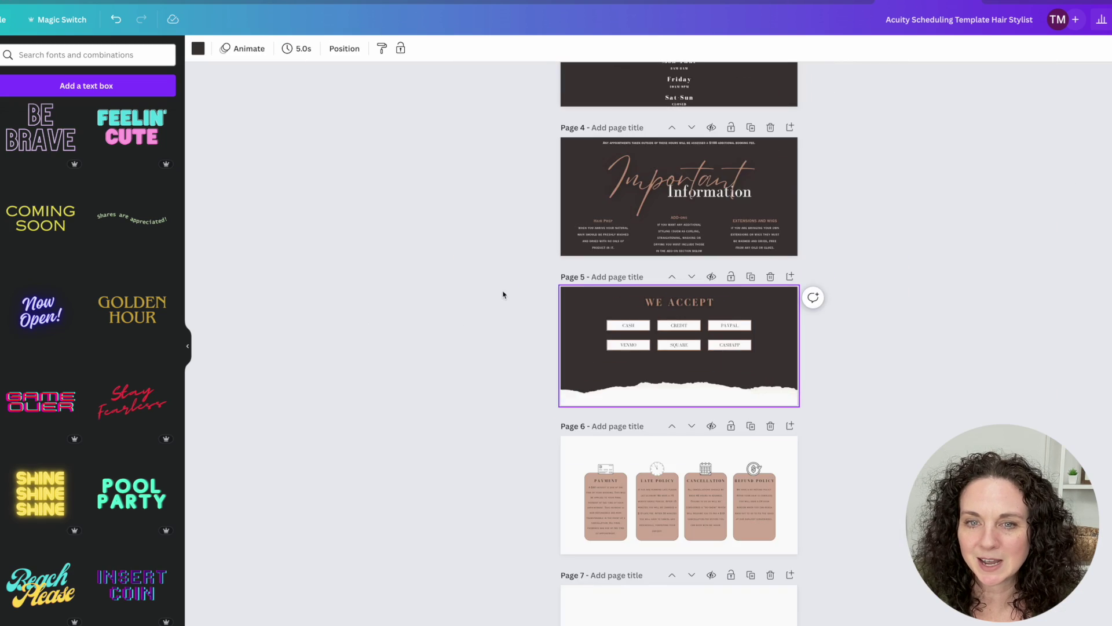
pyautogui.scroll(3, 504, 293)
pyautogui.scroll(-5, 640, 356)
pyautogui.scroll(10, 540, 408)
pyautogui.scroll(-3, 662, 263)
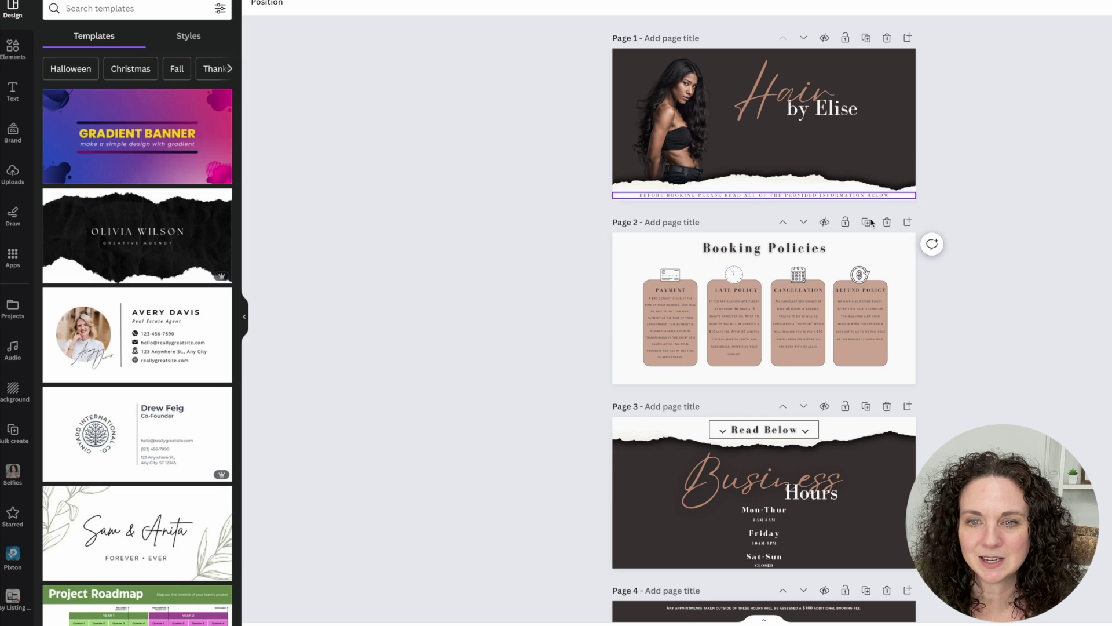
pyautogui.scroll(-1, 843, 366)
pyautogui.scroll(-1, 842, 362)
pyautogui.scroll(2, 842, 362)
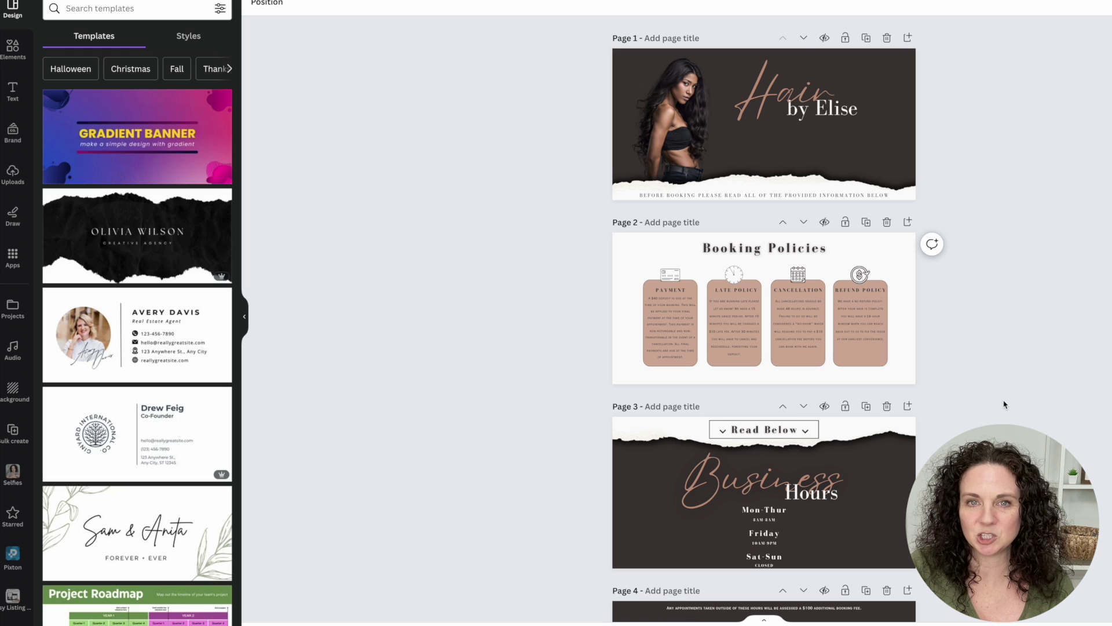
# Step: Switch to Acuity Scheduling, open the appearance customization and look at the expanded preview of the client's scheduling page
pyautogui.press('super+Tab')
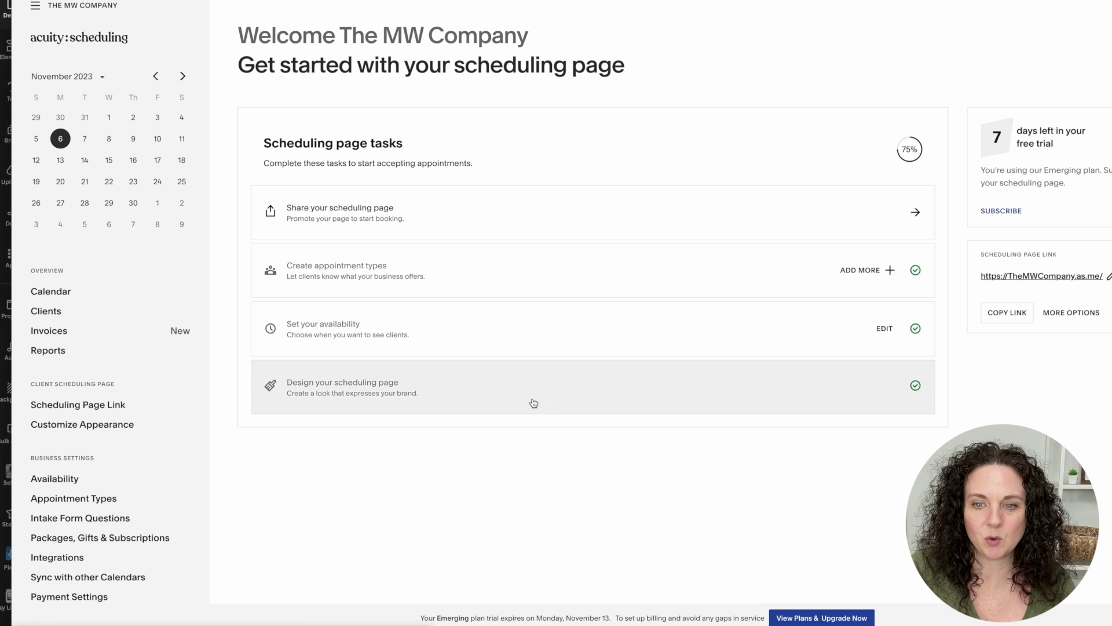
pyautogui.click(62, 429)
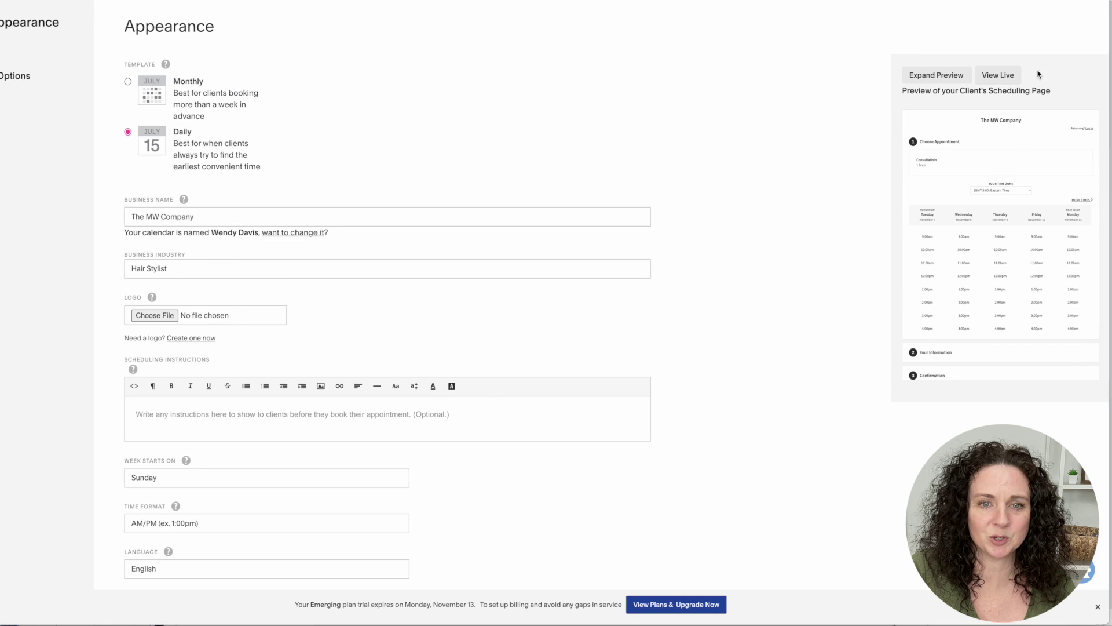
pyautogui.click(950, 77)
pyautogui.scroll(-2, 820, 406)
pyautogui.scroll(2, 784, 435)
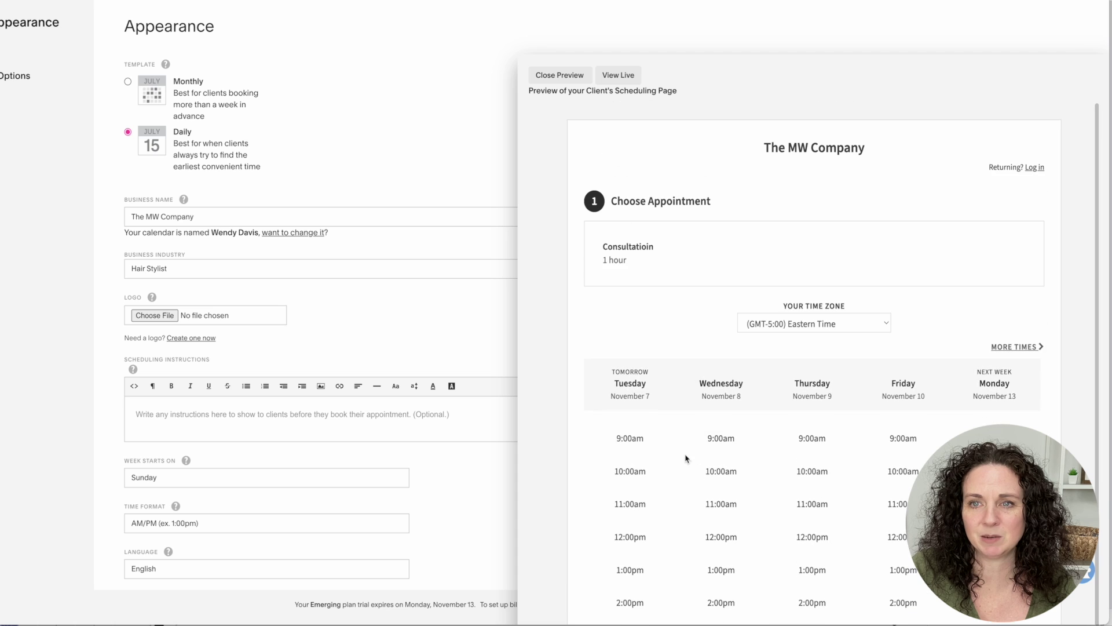
pyautogui.click(560, 75)
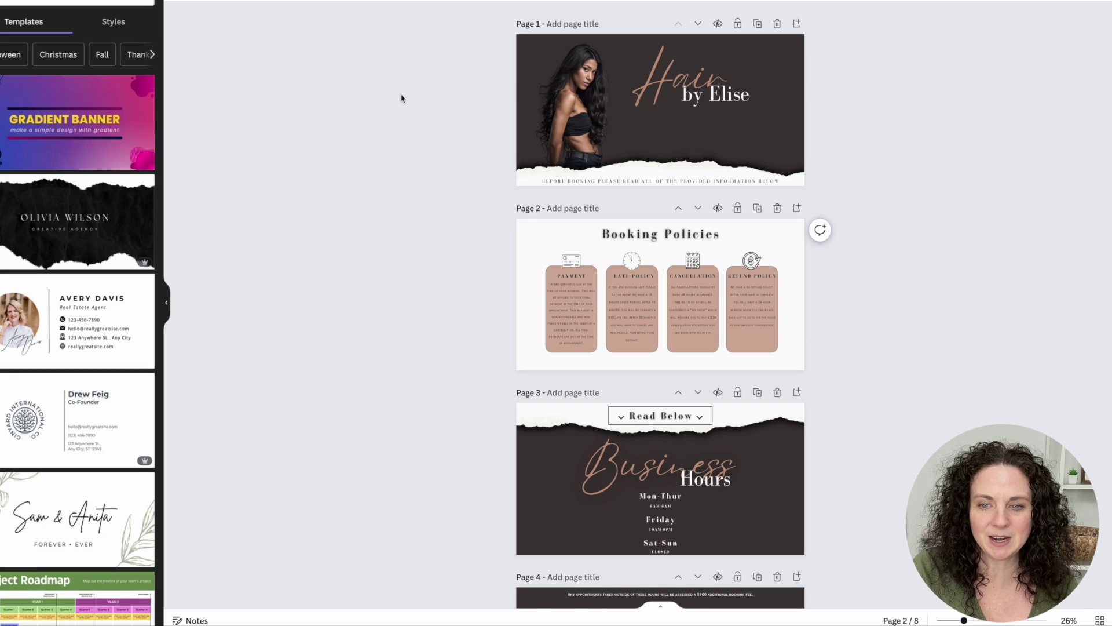
# Step: Download all pages as PNG at size 0.75 (1,500 × 750 px) and save the ZIP file to the Desktop
pyautogui.scroll(-15, 576, 344)
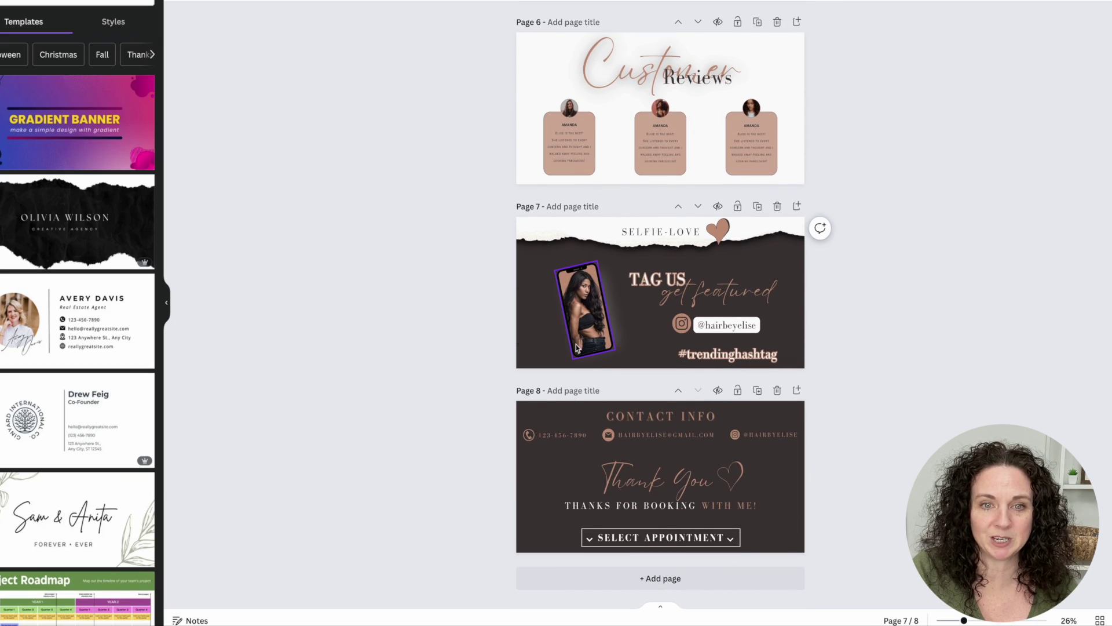
pyautogui.scroll(15, 576, 348)
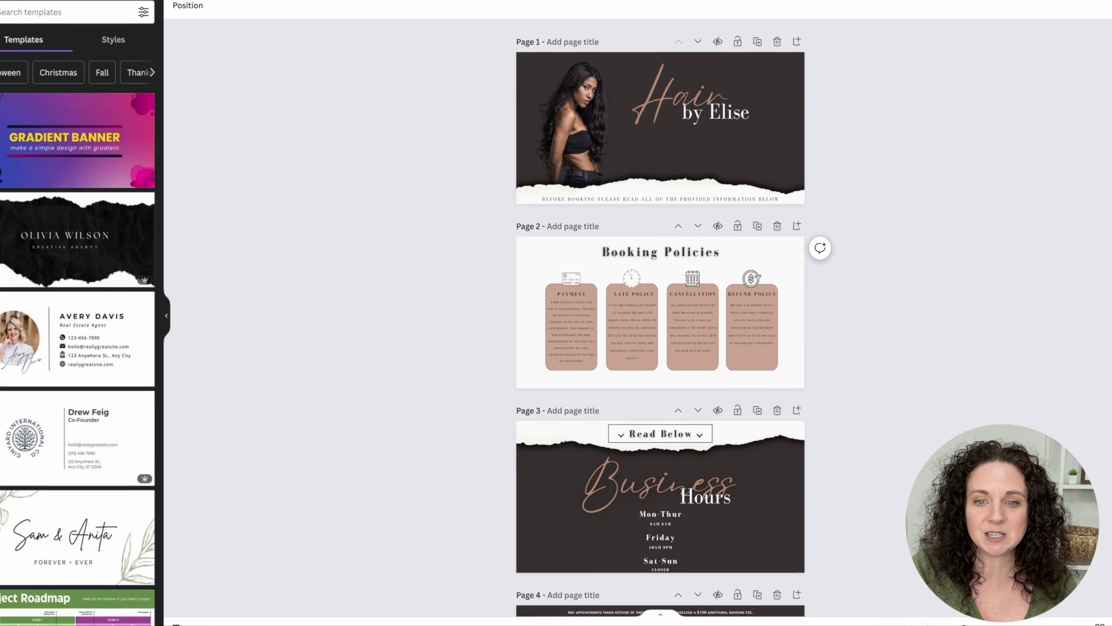
pyautogui.click(1082, 0)
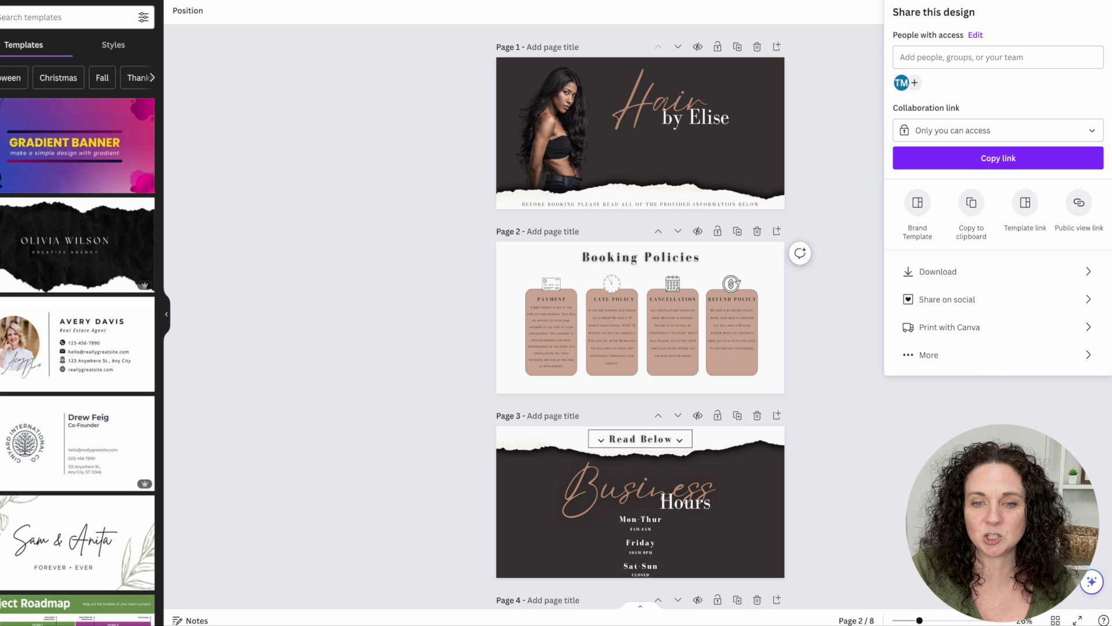
pyautogui.click(938, 272)
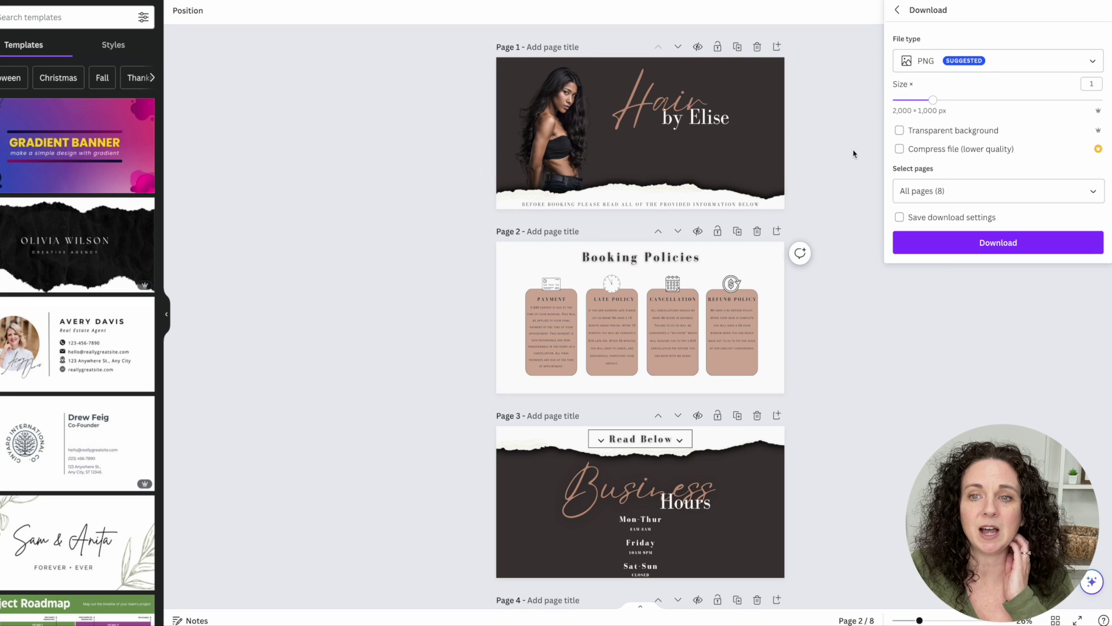
pyautogui.moveTo(936, 101); pyautogui.dragTo(913, 101)
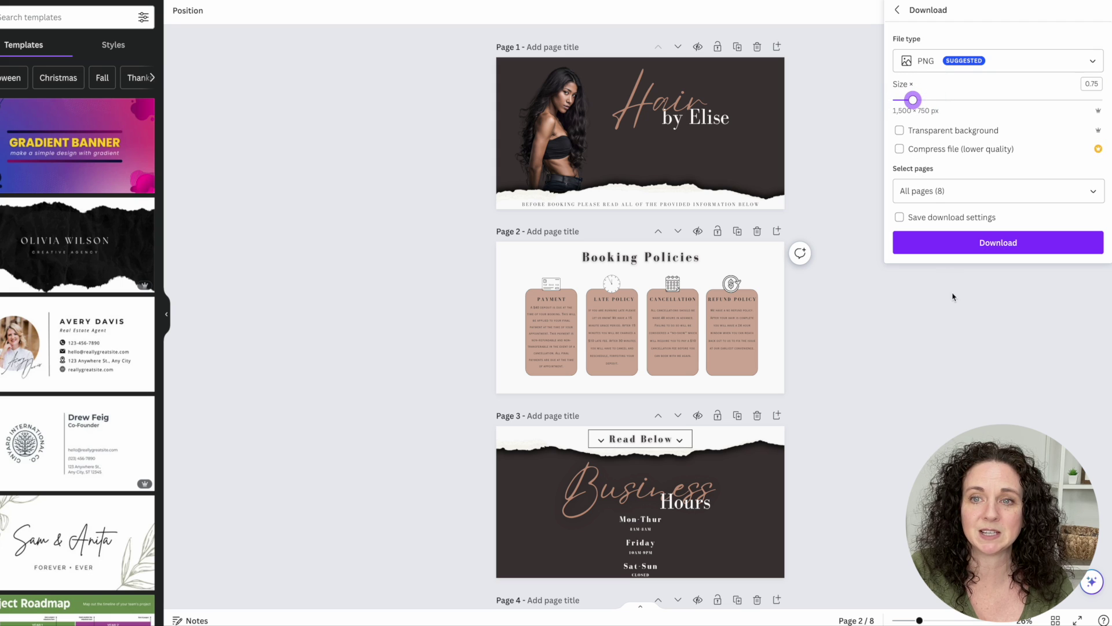
pyautogui.click(975, 243)
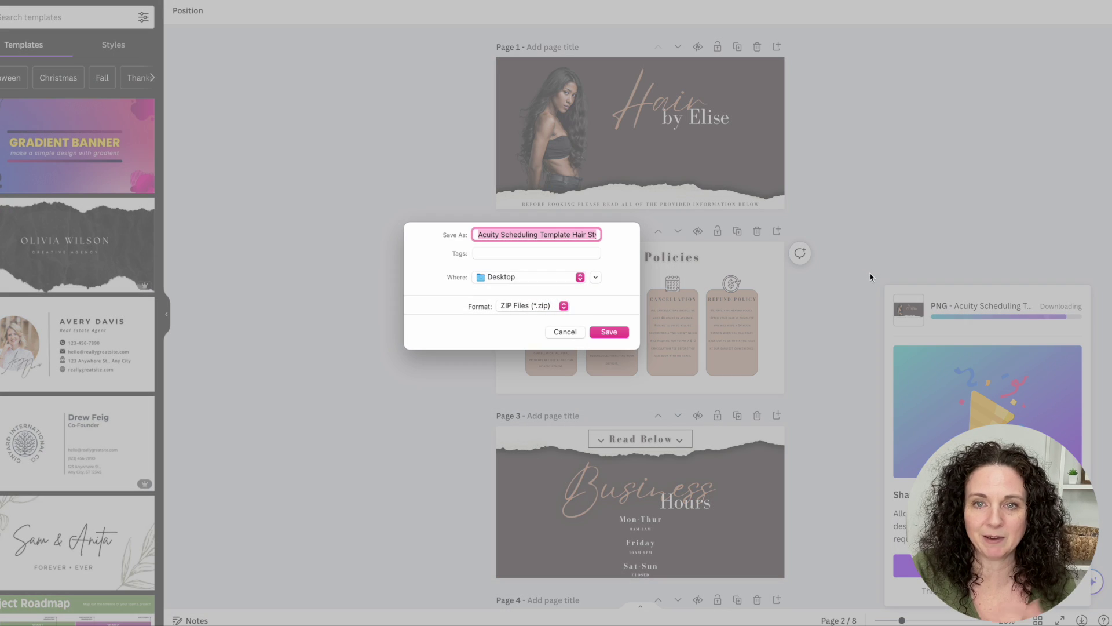
pyautogui.click(609, 332)
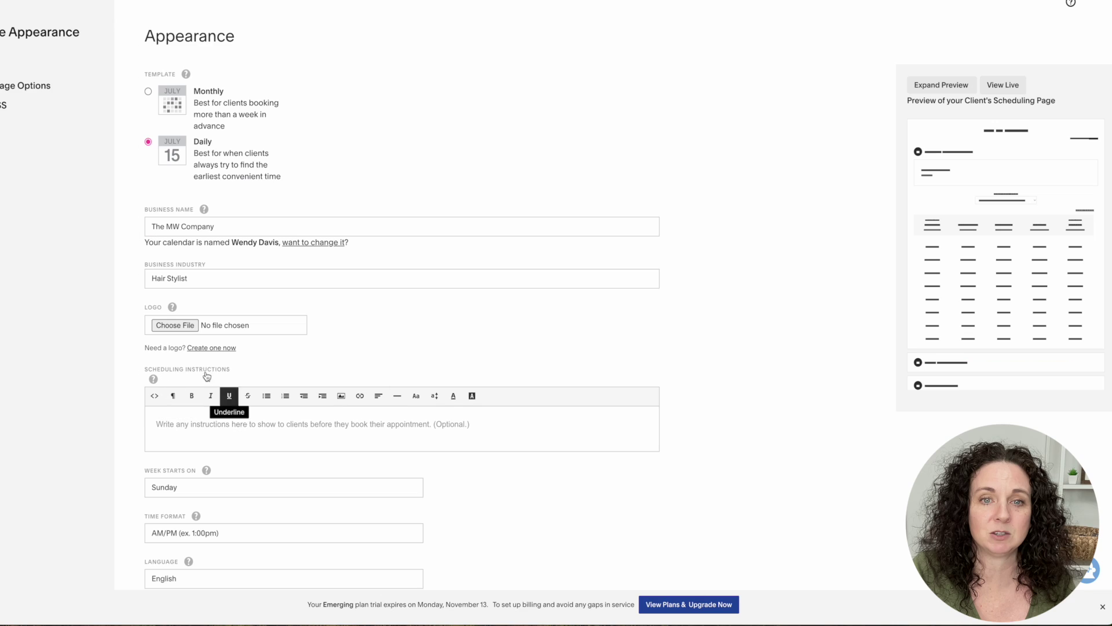
# Step: Insert the title banner 1.png into the scheduling instructions
pyautogui.click(203, 429)
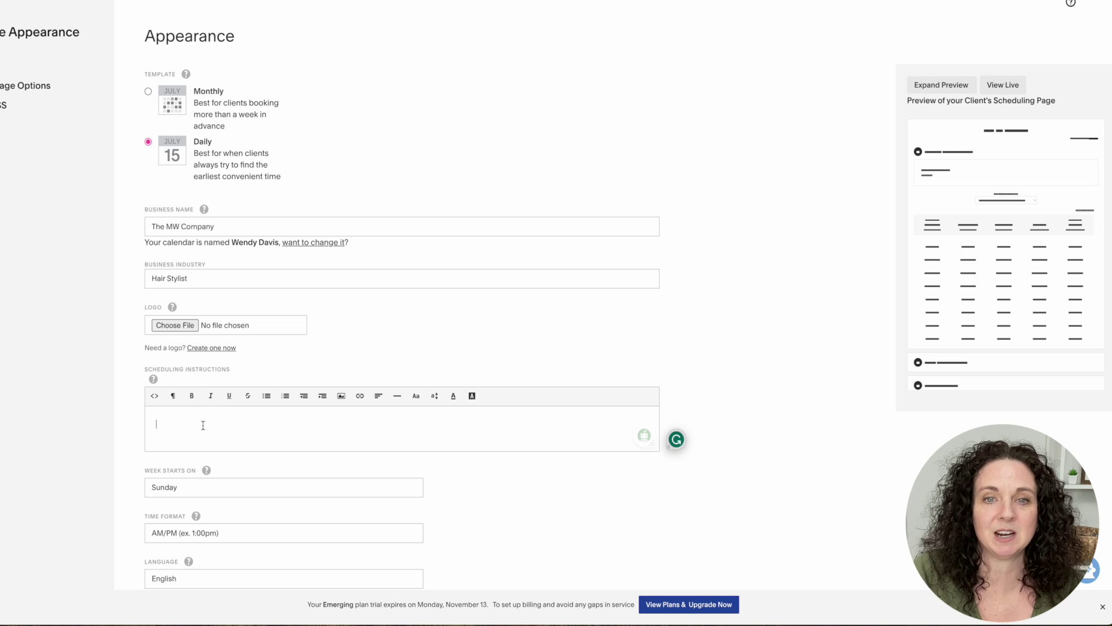
pyautogui.click(341, 396)
pyautogui.click(384, 318)
pyautogui.doubleClick(32, 48)
pyautogui.scroll(-4, 551, 499)
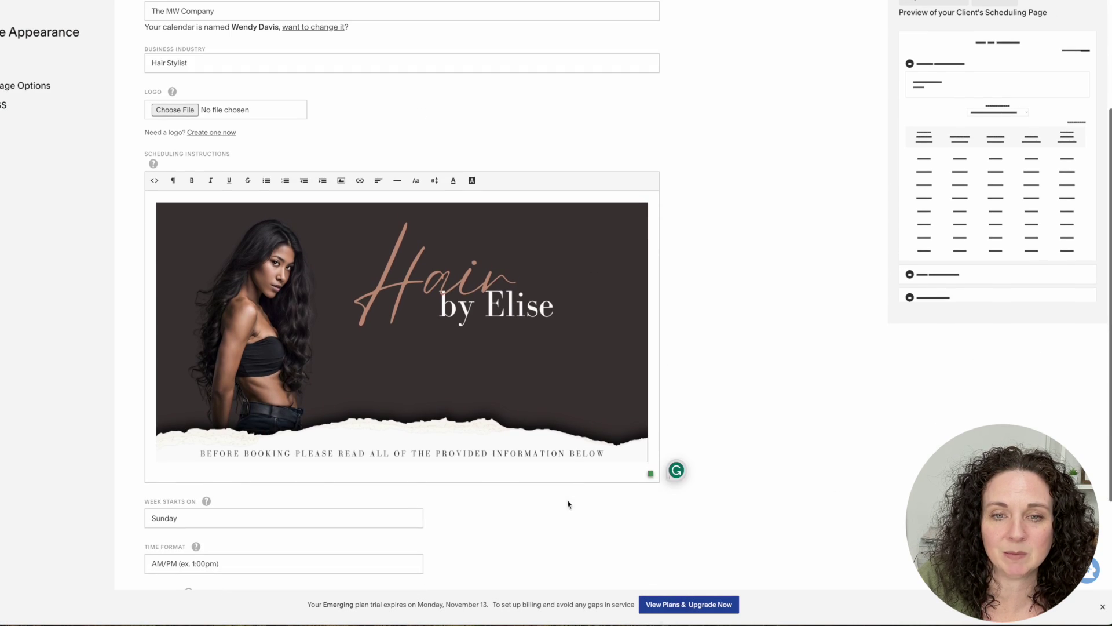
# Step: Insert 2.png below the title banner in the scheduling instructions and remove the gap between the two images
pyautogui.click(341, 180)
pyautogui.click(385, 317)
pyautogui.doubleClick(99, 47)
pyautogui.scroll(-5, 208, 191)
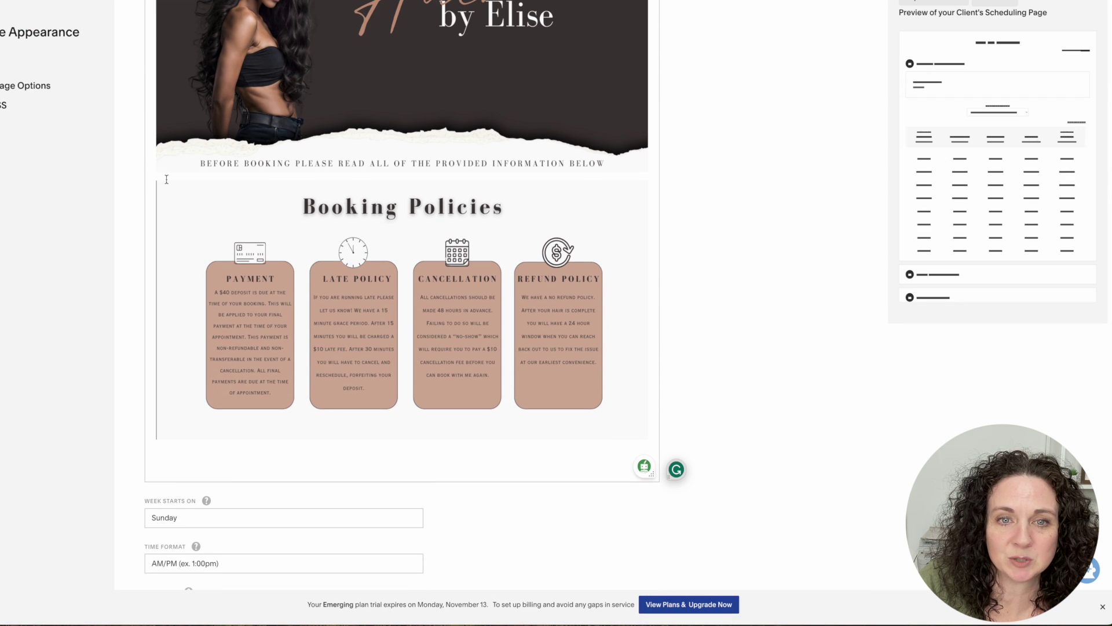
pyautogui.press('BackSpace')
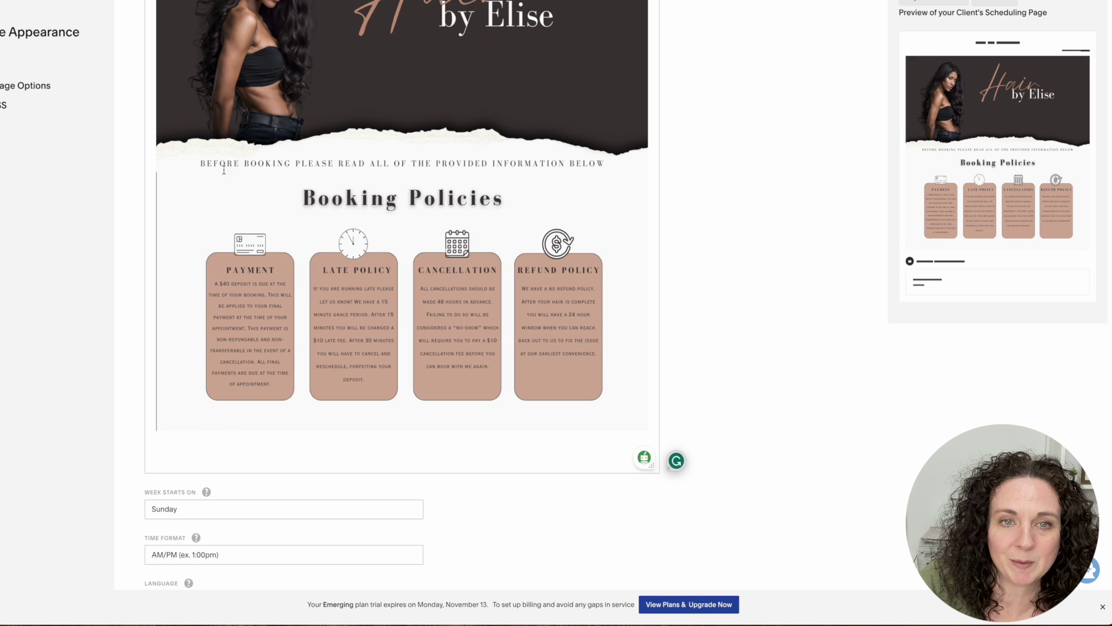
# Step: Insert the Business Hours banner 3.png below the Booking Policies image
pyautogui.scroll(5, 647, 336)
pyautogui.click(341, 104)
pyautogui.click(385, 316)
pyautogui.click(156, 48)
pyautogui.click(1104, 554)
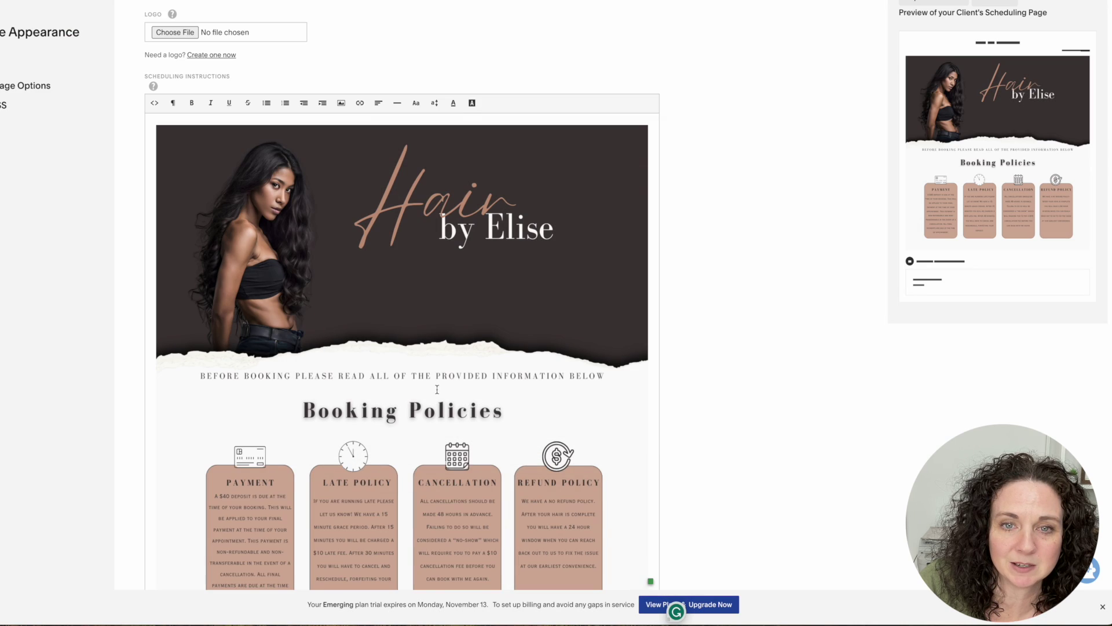
pyautogui.scroll(-6, 651, 579)
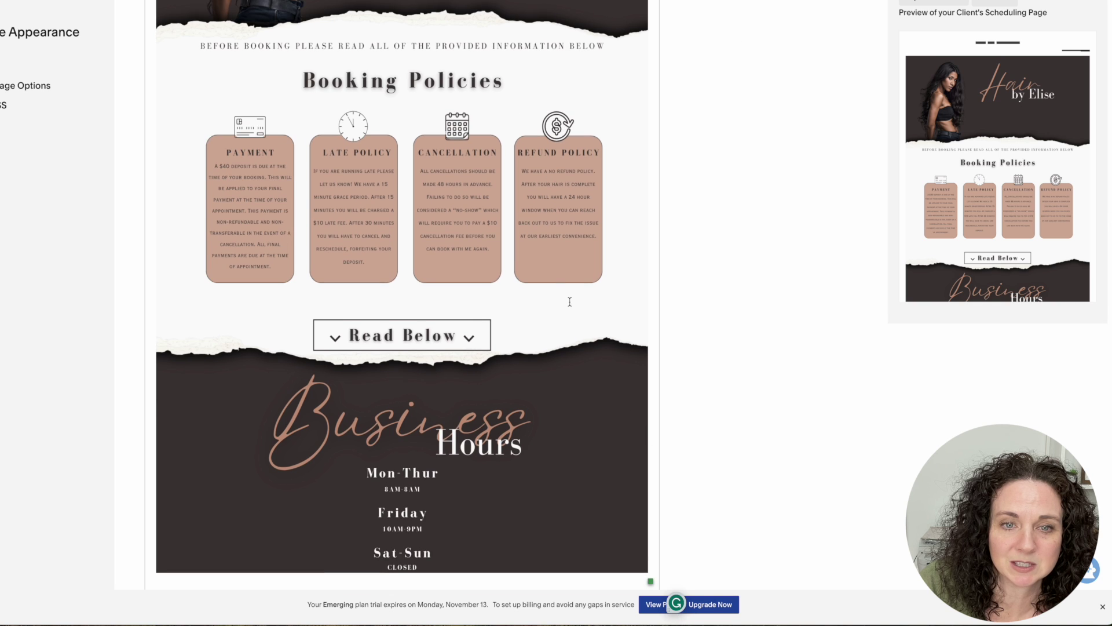
# Step: Insert the Important Information banner 4.png below the Business Hours image
pyautogui.scroll(6, 569, 301)
pyautogui.click(341, 74)
pyautogui.click(385, 317)
pyautogui.click(216, 47)
pyautogui.click(1104, 553)
pyautogui.scroll(-6, 402, 348)
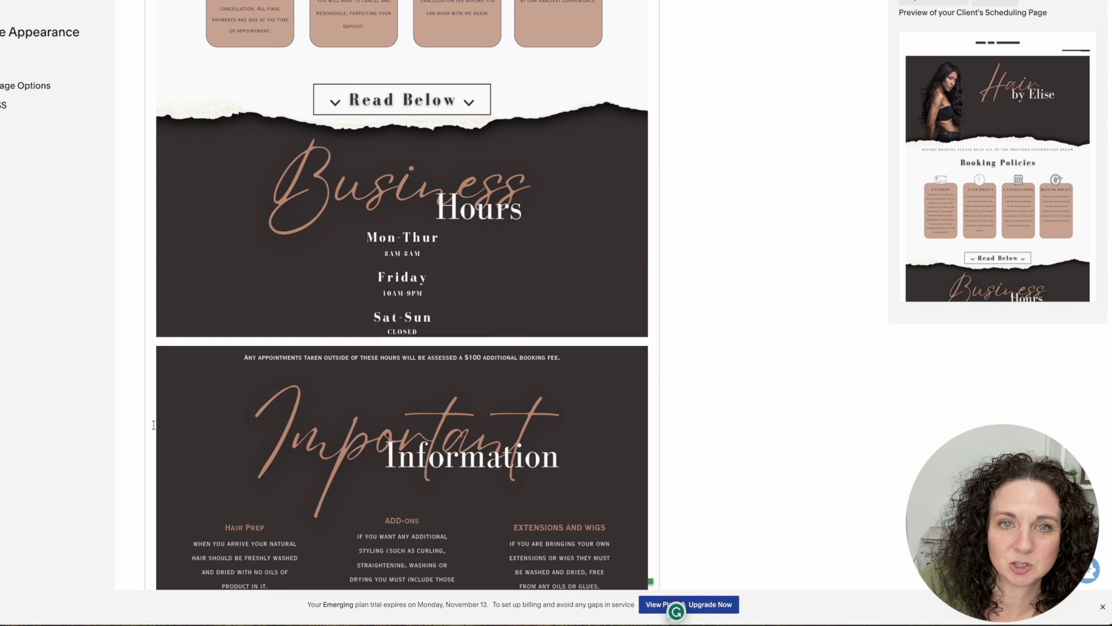
# Step: Insert the We Accept banner 5.png below the Important Information image
pyautogui.scroll(-3, 154, 424)
pyautogui.scroll(10, 636, 236)
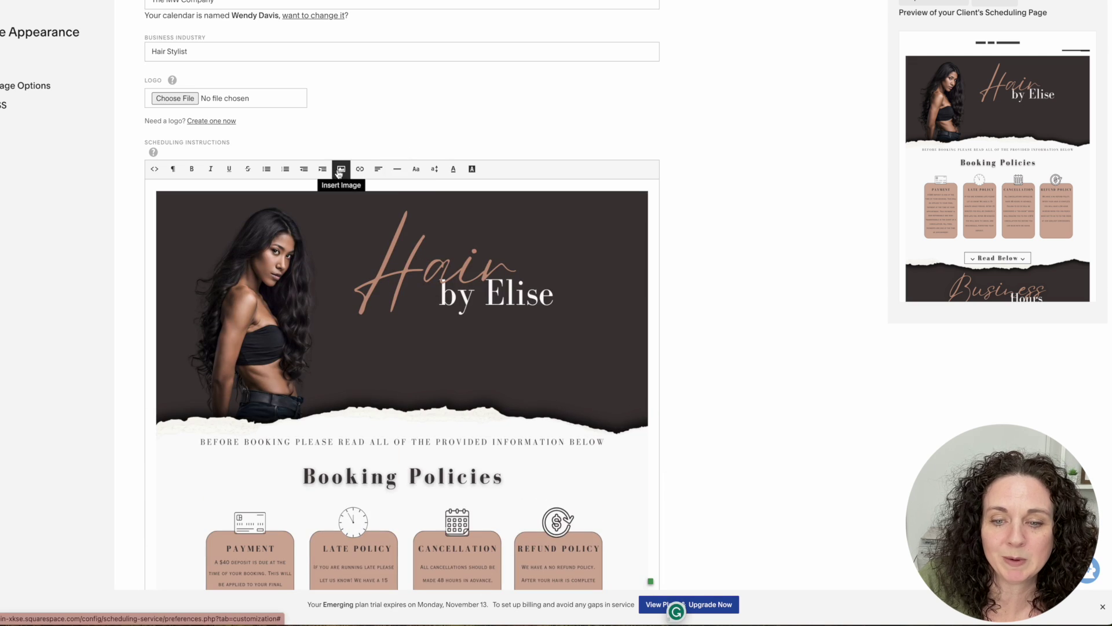
pyautogui.click(341, 168)
pyautogui.click(385, 317)
pyautogui.click(278, 46)
pyautogui.click(1104, 554)
pyautogui.scroll(-10, 193, 285)
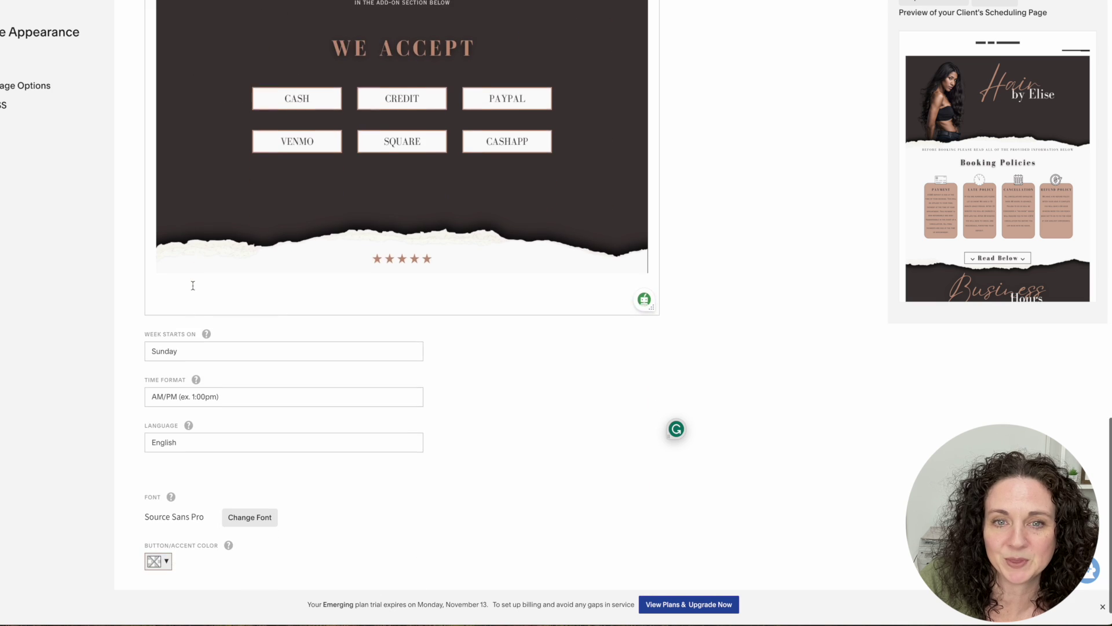
# Step: Insert the Customer Reviews banner 6.png below the We Accept image
pyautogui.scroll(7, 193, 285)
pyautogui.scroll(-3, 191, 285)
pyautogui.scroll(15, 192, 285)
pyautogui.click(343, 379)
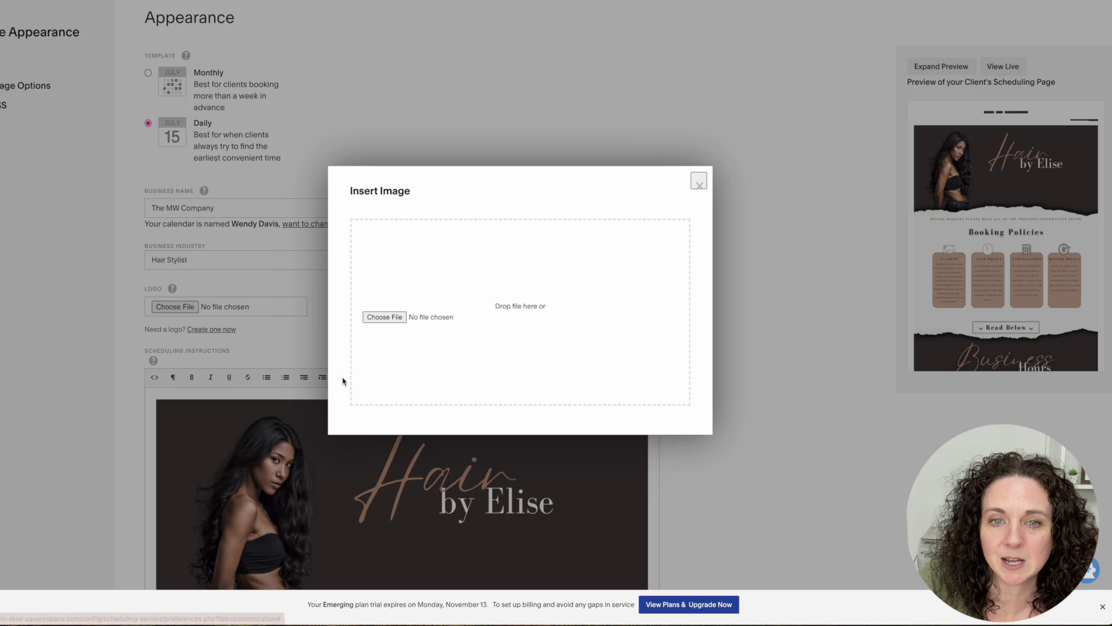
pyautogui.click(385, 317)
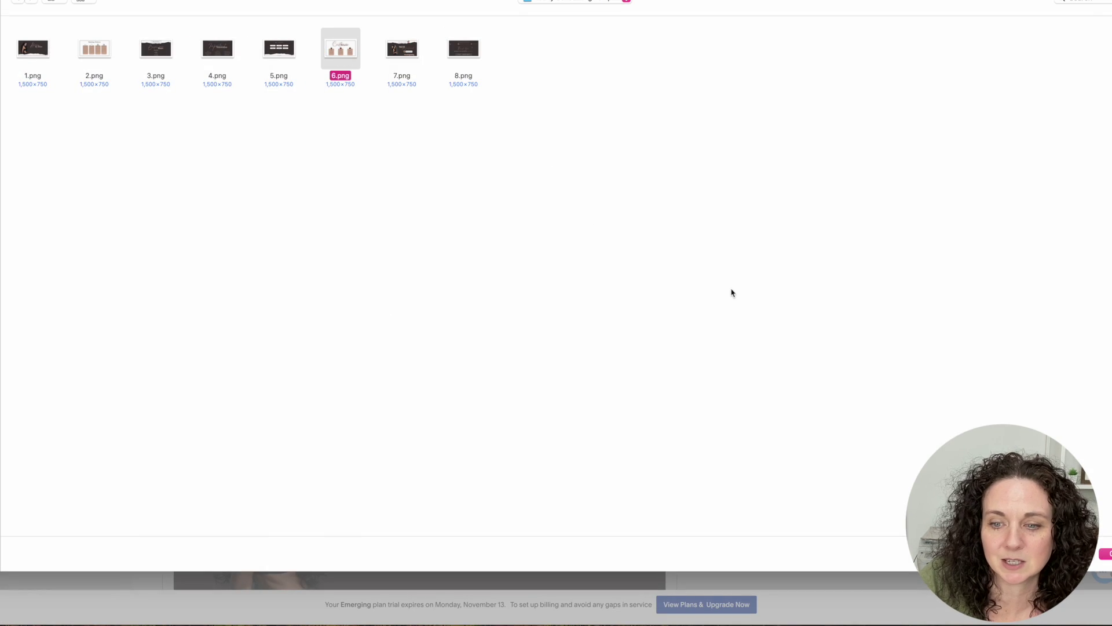
pyautogui.click(1107, 554)
pyautogui.scroll(-15, 482, 427)
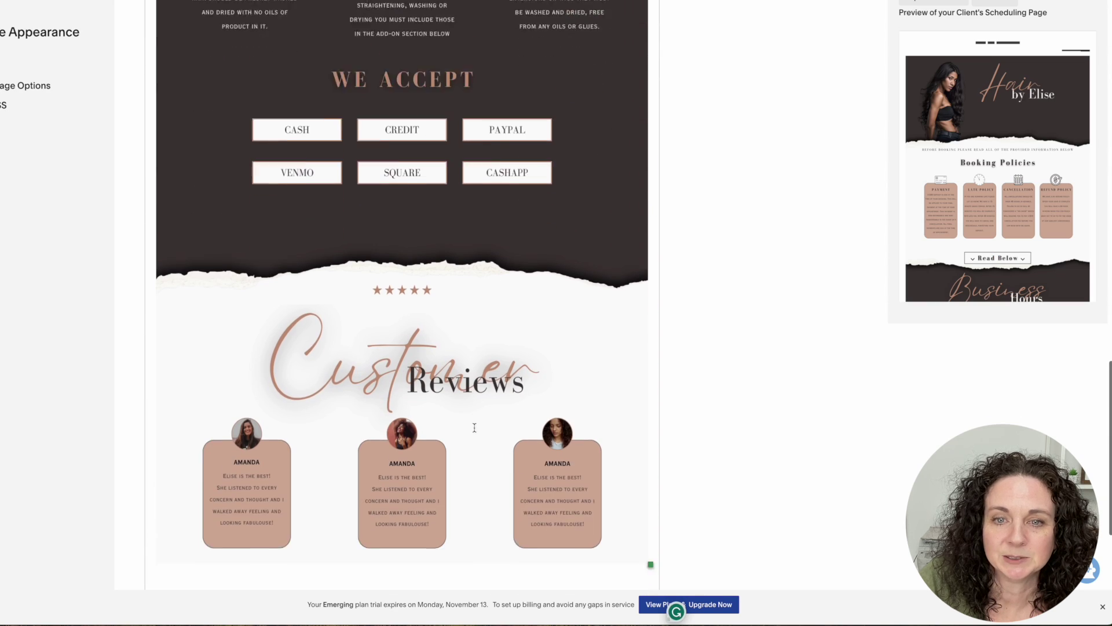
# Step: Insert the Selfie-Love banner 7.png below the Customer Reviews image
pyautogui.scroll(-3, 474, 427)
pyautogui.scroll(15, 356, 365)
pyautogui.click(344, 394)
pyautogui.click(385, 315)
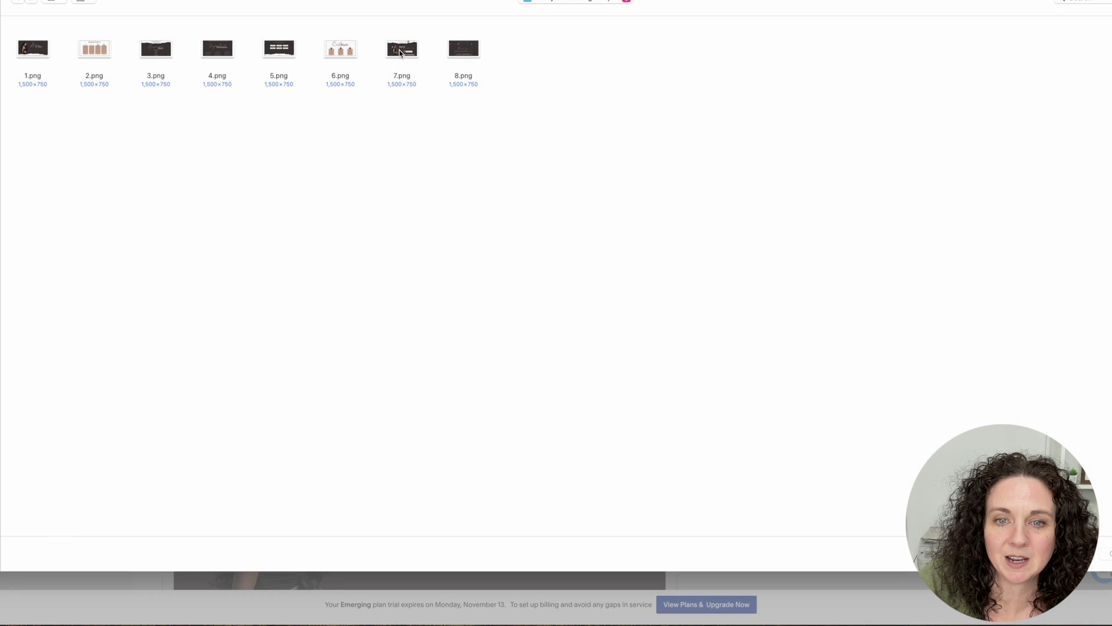
pyautogui.press('Return')
pyautogui.scroll(-10, 468, 432)
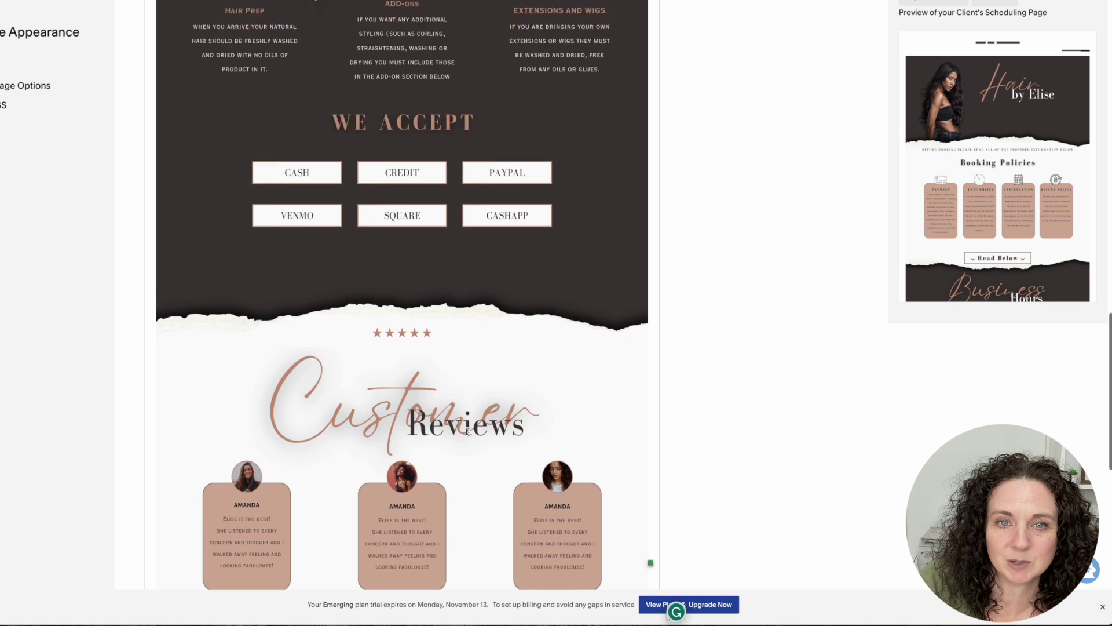
# Step: Insert the contact info banner 8.png at the end of the scheduling instructions
pyautogui.scroll(1, 389, 280)
pyautogui.scroll(15, 298, 260)
pyautogui.click(340, 397)
pyautogui.click(382, 315)
pyautogui.click(1106, 556)
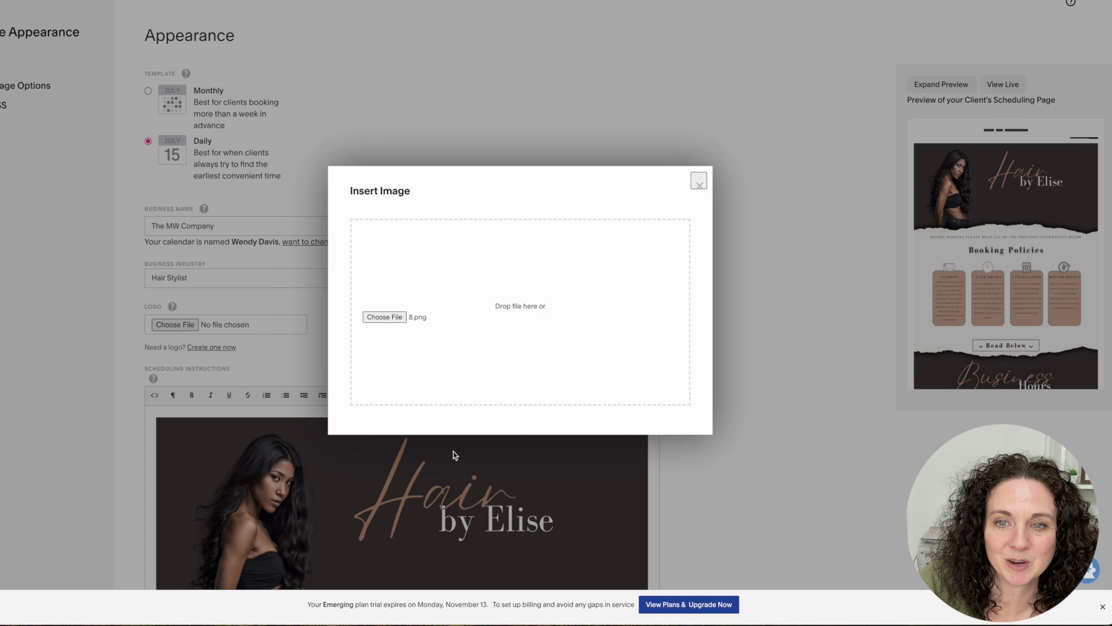
# Step: Check the inserted banners in the scheduling instructions and save the scheduling page appearance
pyautogui.scroll(-15, 506, 304)
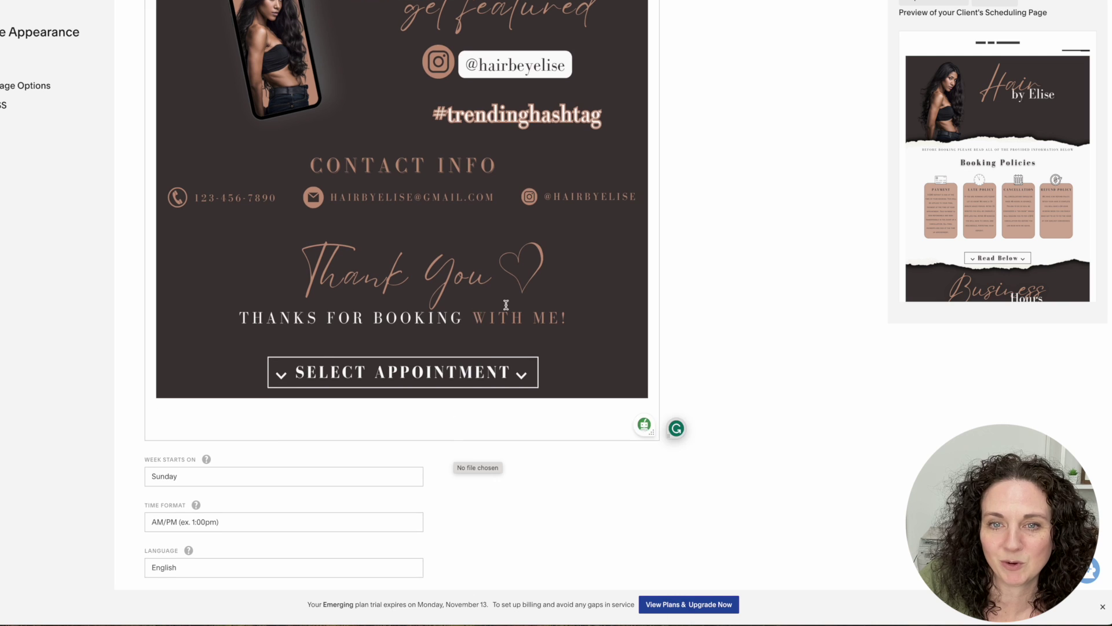
pyautogui.scroll(15, 505, 304)
pyautogui.click(933, 2)
pyautogui.scroll(-12, 853, 315)
pyautogui.scroll(10, 853, 316)
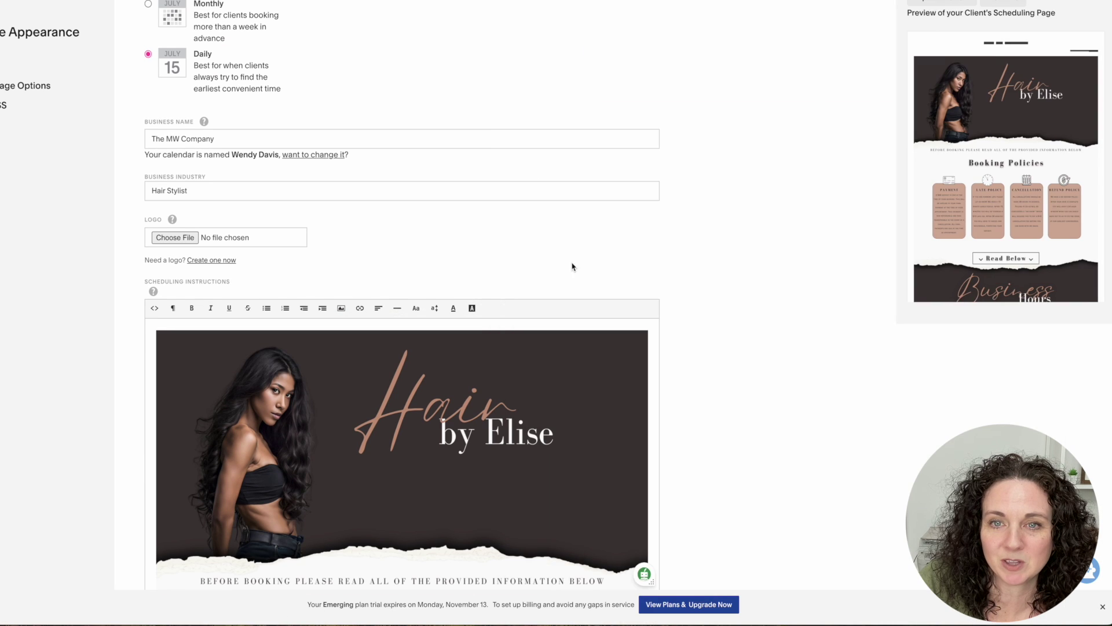
pyautogui.scroll(-20, 571, 266)
pyautogui.click(196, 566)
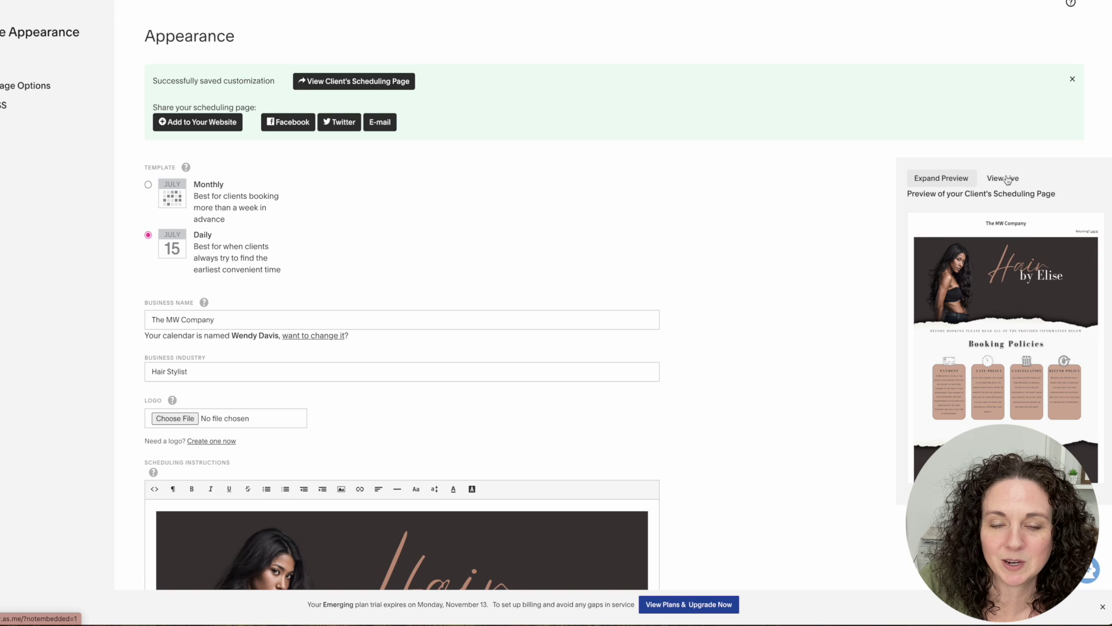
# Step: View the live client scheduling page and review the banners down to the appointment choices
pyautogui.moveTo(797, 275)
pyautogui.scroll(-4, 718, 391)
pyautogui.scroll(4, 719, 391)
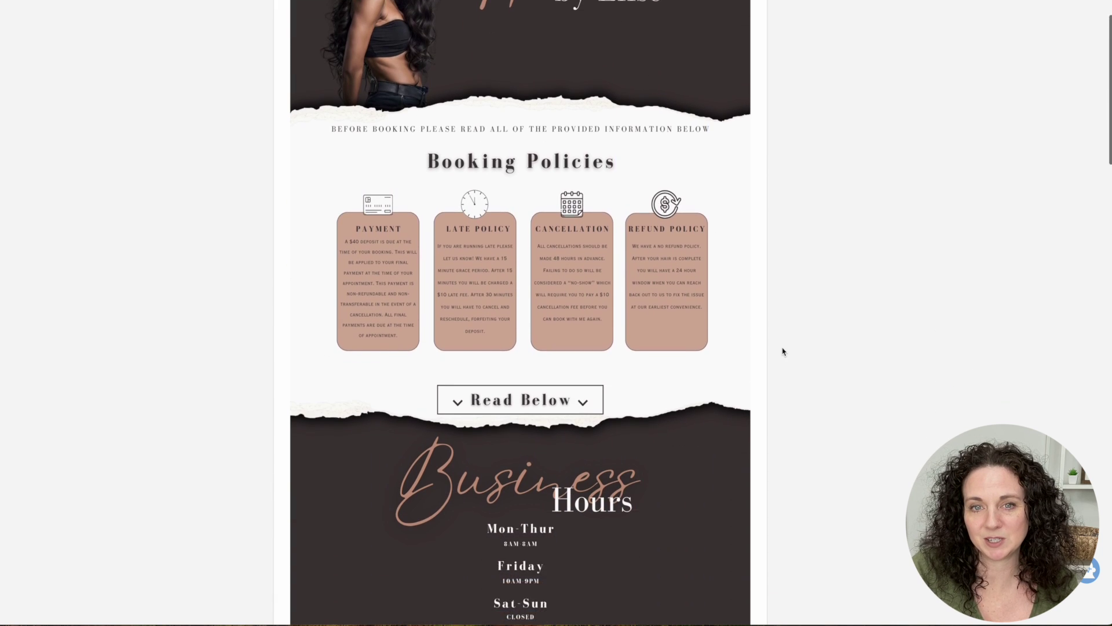
pyautogui.scroll(-20, 783, 352)
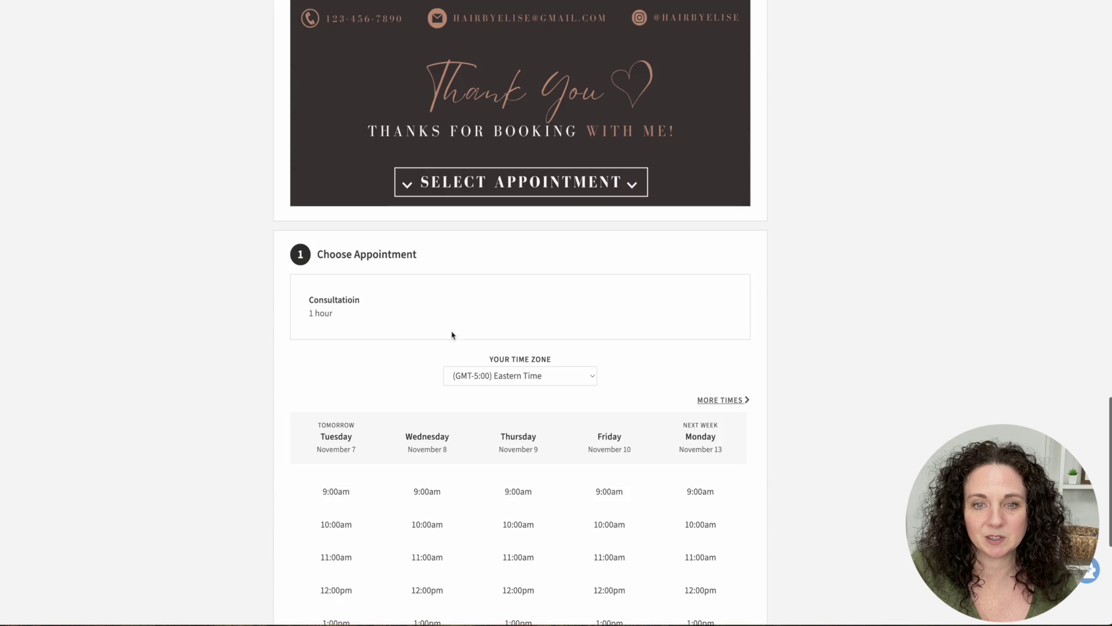
pyautogui.scroll(-5, 501, 320)
pyautogui.scroll(20, 399, 91)
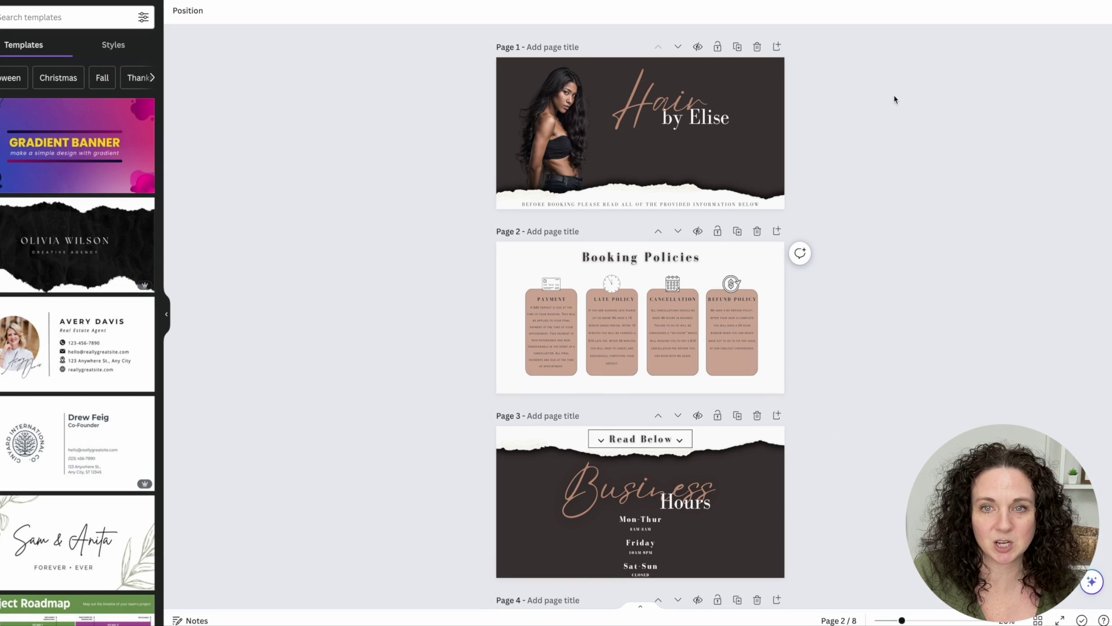
# Step: Switch to the Canva design and examine the heading elements on page 1 and all pages down to page 8
pyautogui.click(562, 135)
pyautogui.click(684, 94)
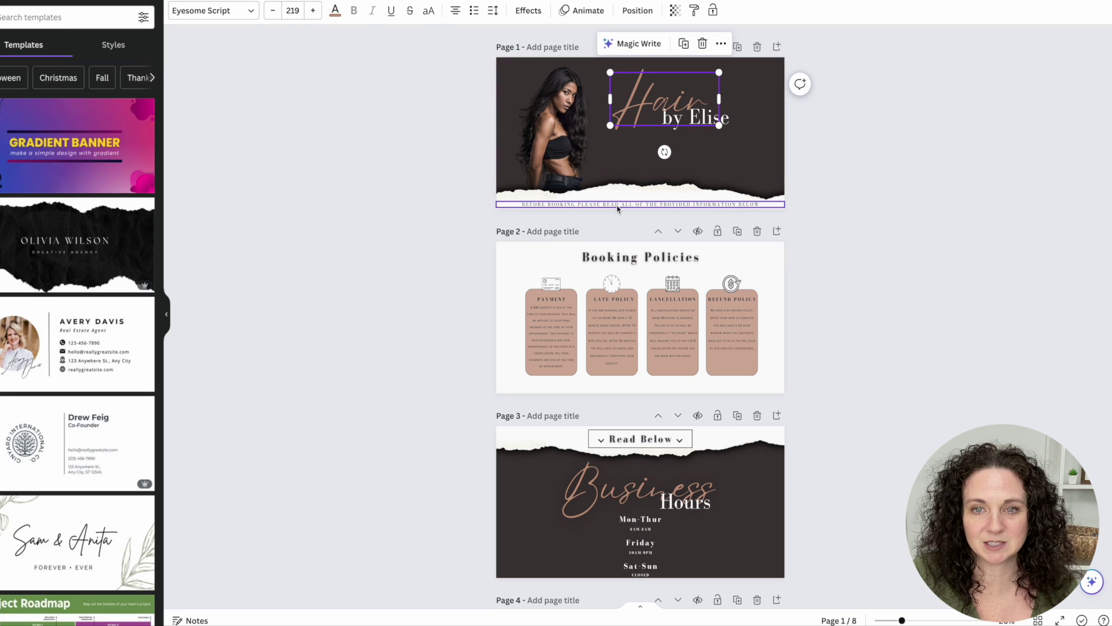
pyautogui.scroll(-2, 626, 293)
pyautogui.scroll(2, 625, 293)
pyautogui.scroll(-3, 663, 299)
pyautogui.scroll(-20, 663, 299)
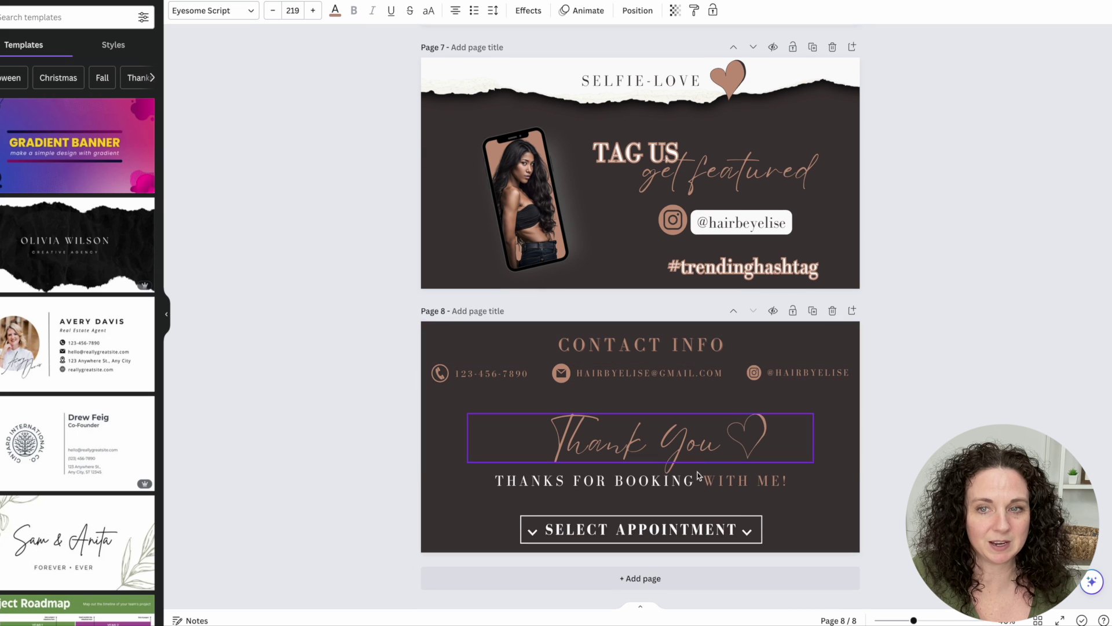
pyautogui.scroll(20, 666, 475)
pyautogui.click(998, 132)
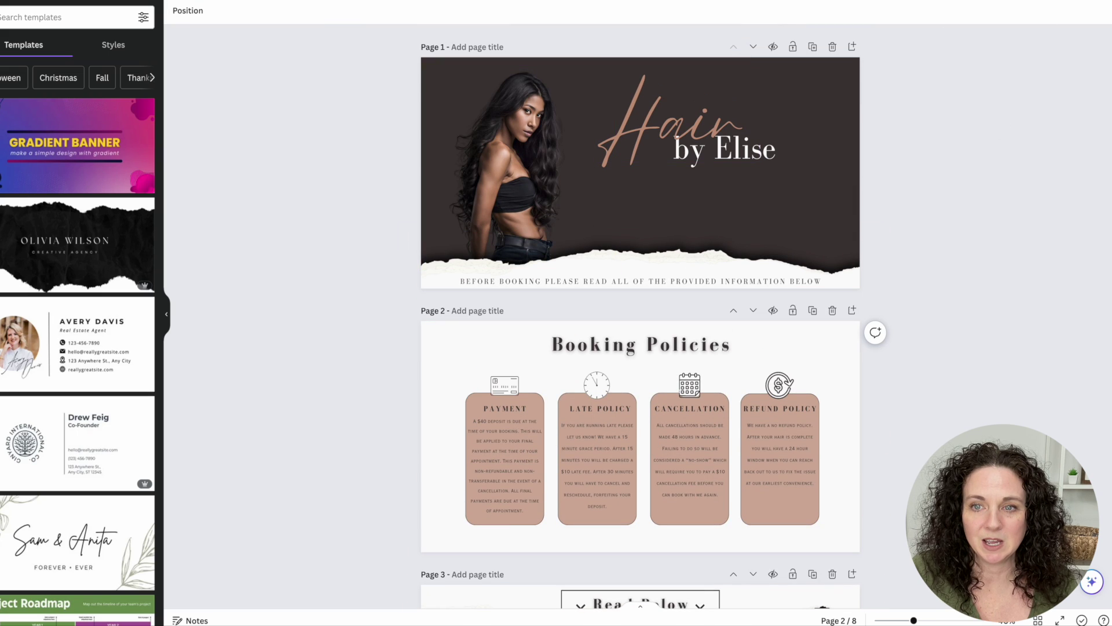
# Step: Open the design's sharing options to look at the download choice
pyautogui.click(1082, 1)
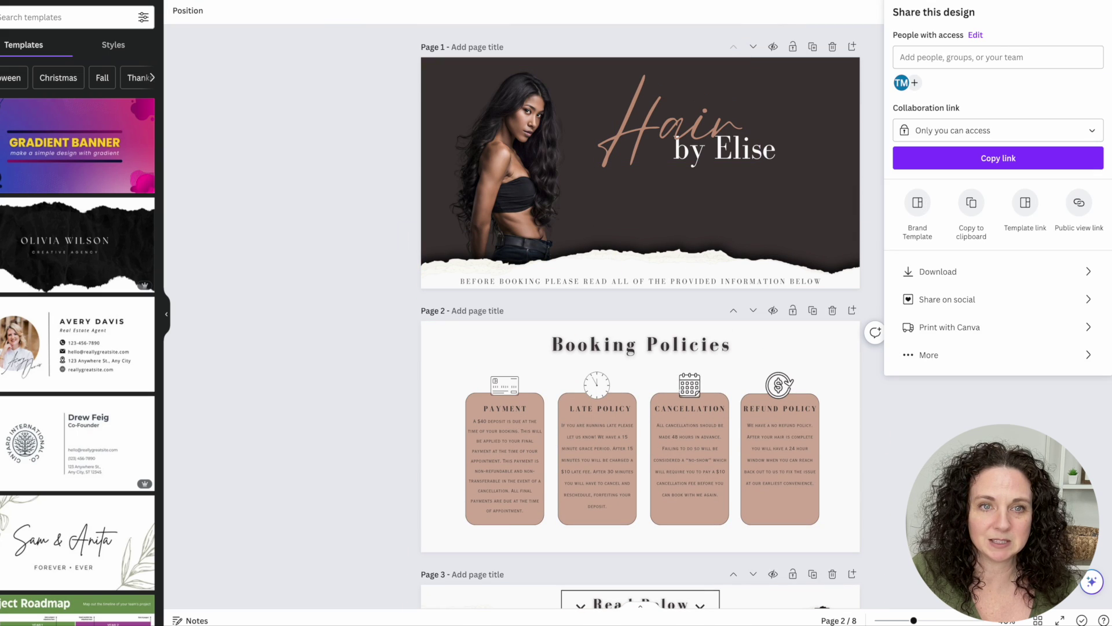
pyautogui.click(950, 408)
pyautogui.moveTo(915, 620)
pyautogui.click(112, 605)
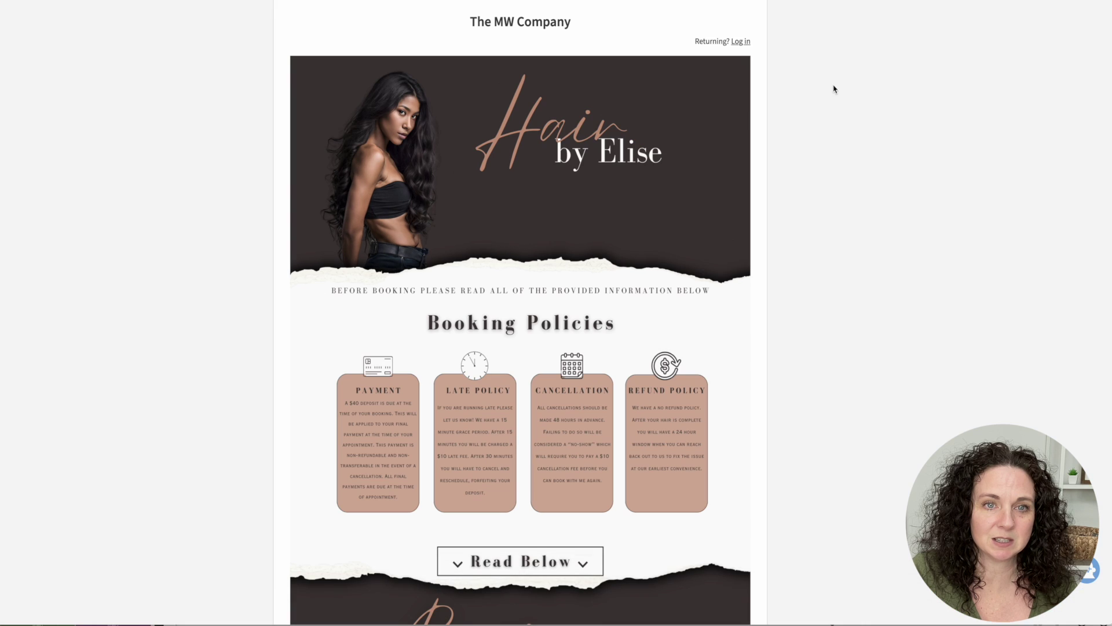
# Step: Search Google for "image resizer" and look over the listed online resizing tools
pyautogui.click(926, 1)
pyautogui.write('image resizer')
pyautogui.press('Return')
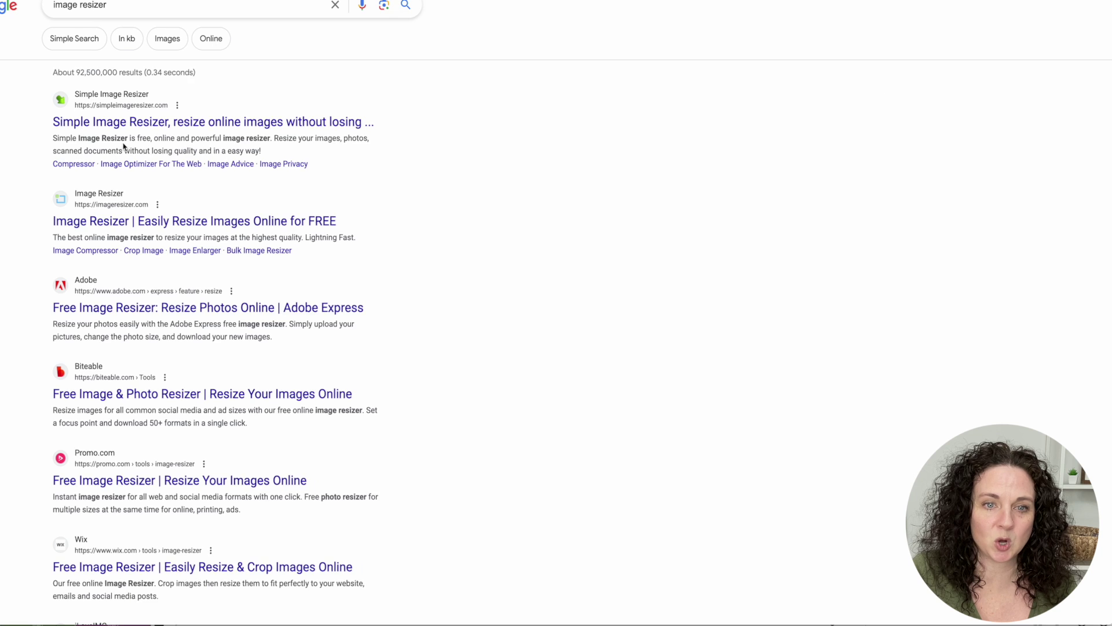
pyautogui.scroll(-2, 138, 251)
pyautogui.scroll(3, 145, 232)
pyautogui.scroll(-1, 162, 167)
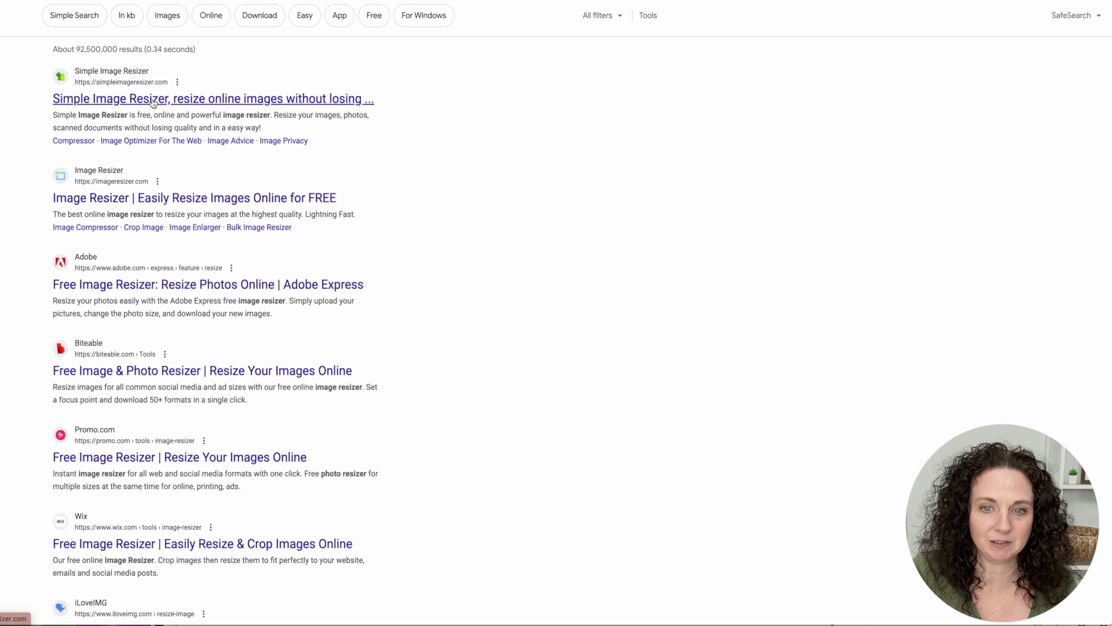
pyautogui.scroll(1, 162, 195)
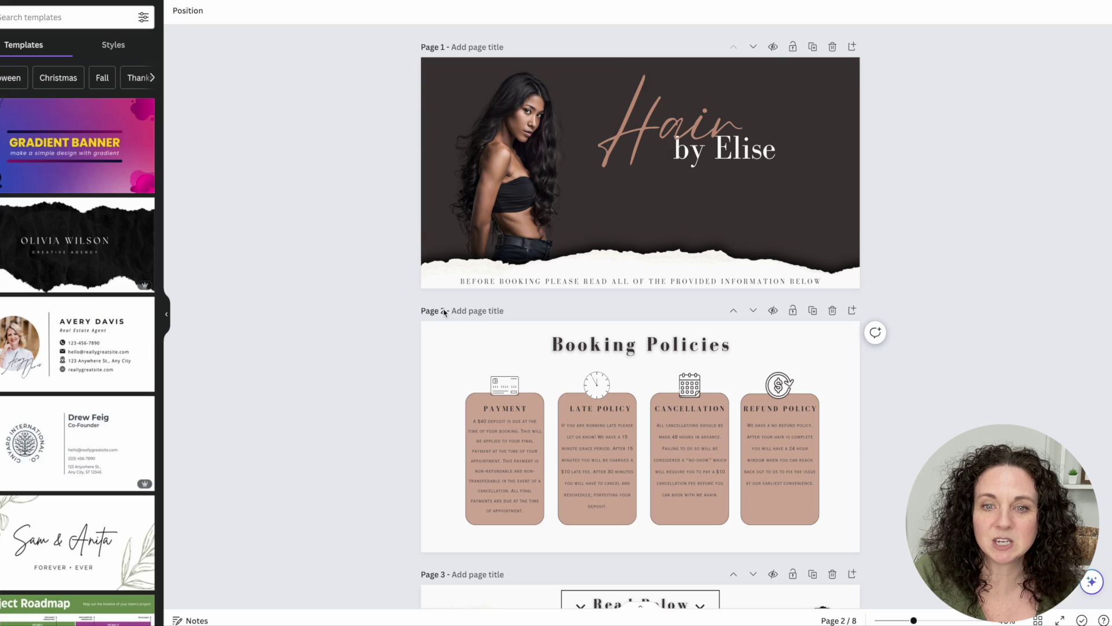
# Step: Switch back to the Canva design and review the banner pages from the header to Important Information
pyautogui.scroll(-5, 358, 385)
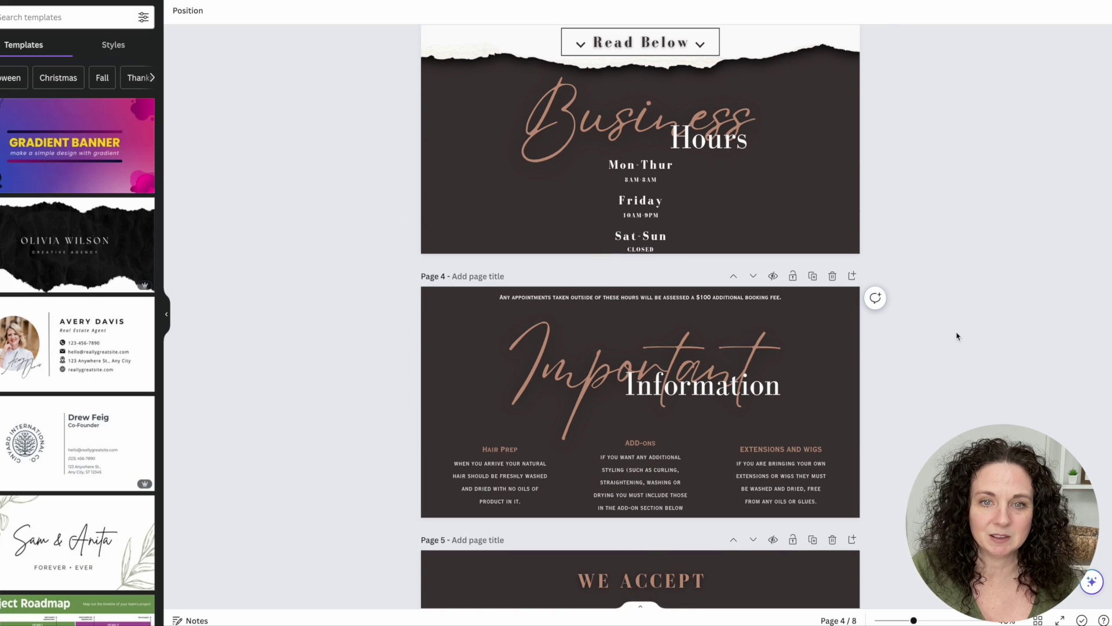
pyautogui.scroll(-5, 950, 342)
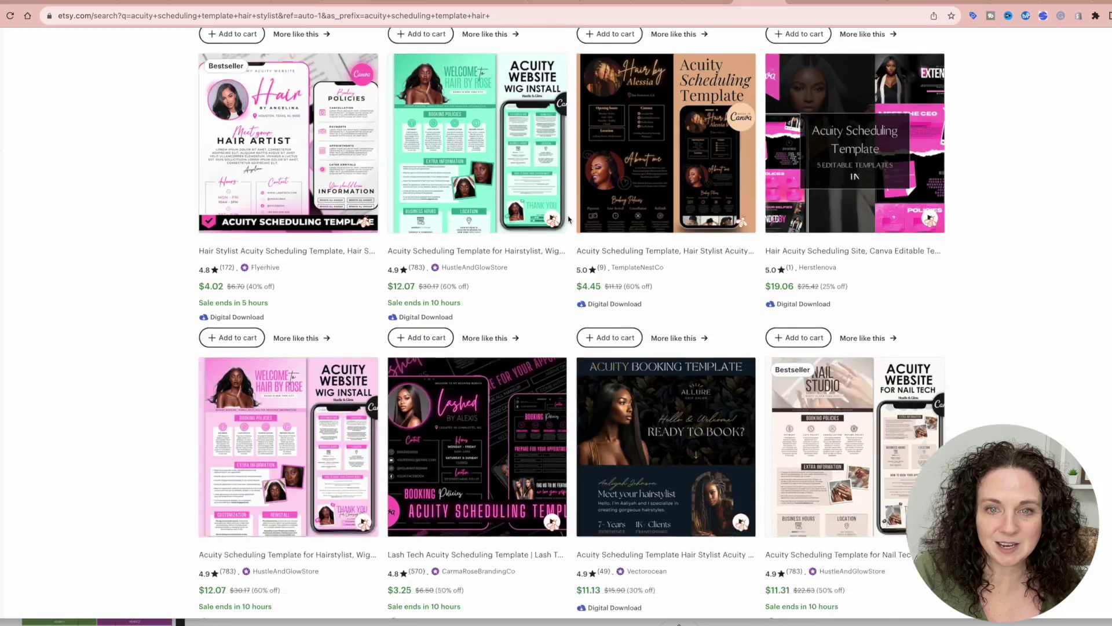
# Step: Switch to Etsy and browse the search results for hair stylist Acuity Scheduling templates
pyautogui.scroll(5, 569, 219)
pyautogui.scroll(15, 568, 219)
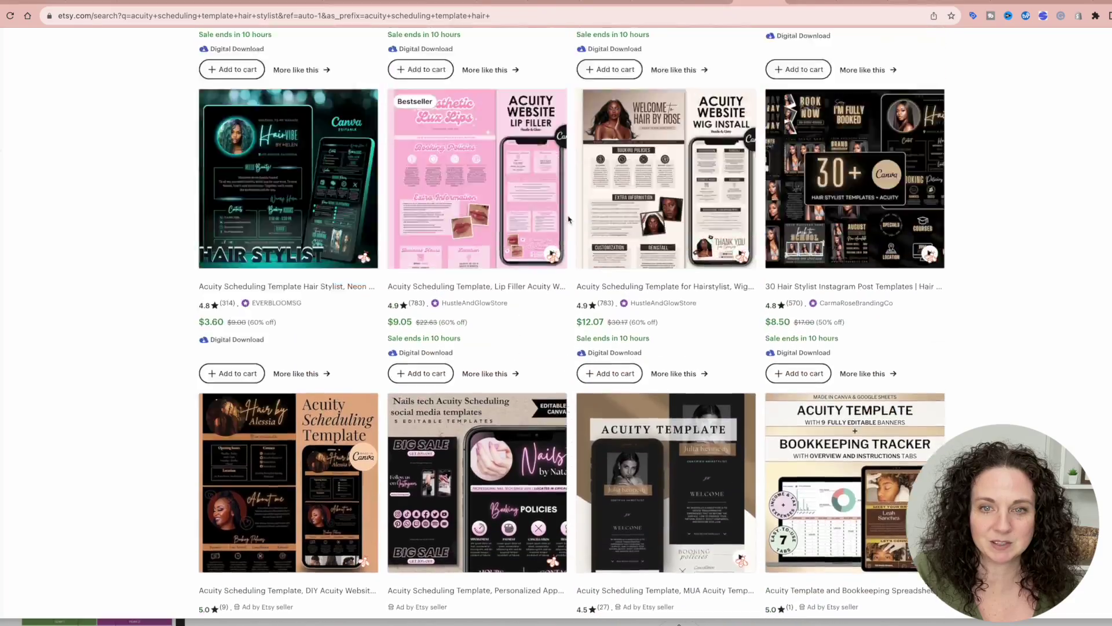
pyautogui.scroll(-5, 568, 219)
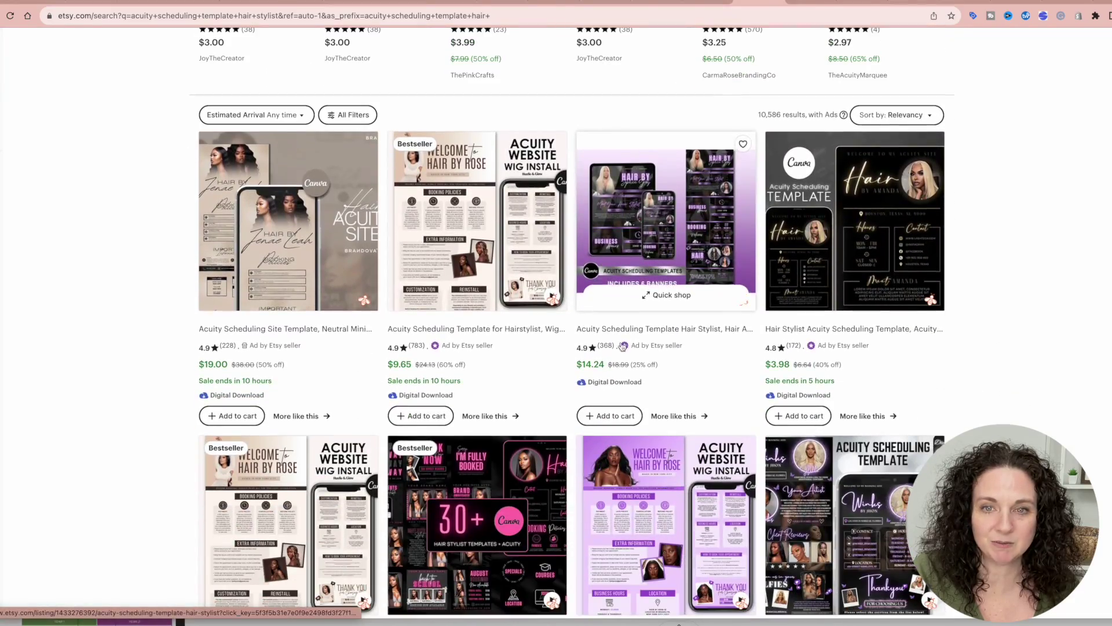
pyautogui.scroll(-4, 540, 413)
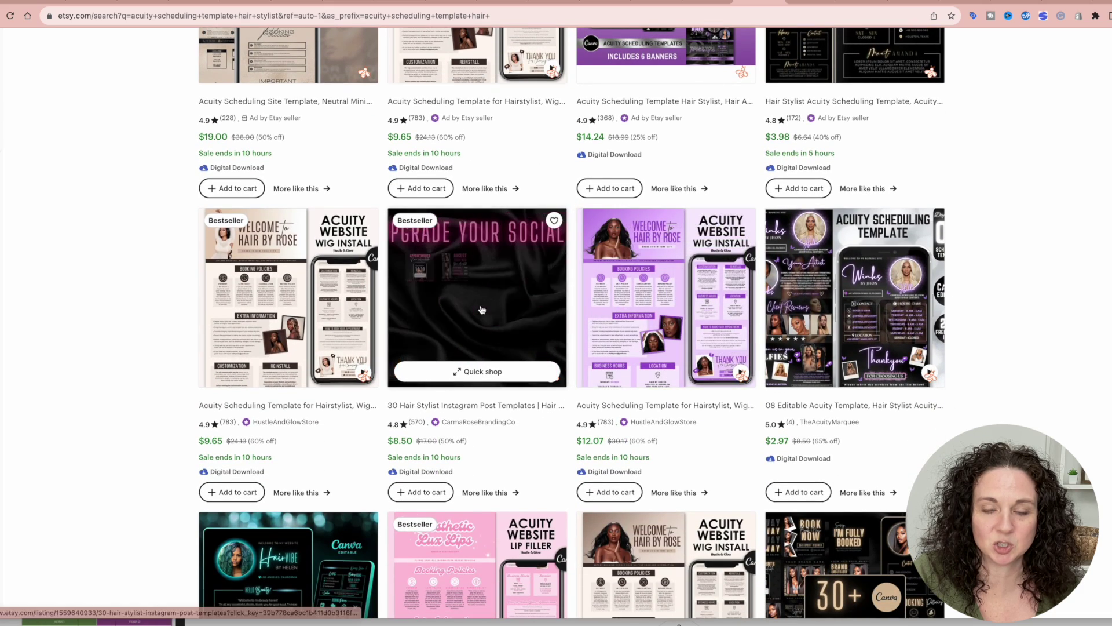
# Step: Analyze the sales data of the pink 30 Hair Stylist Instagram Post Templates listing and return to the search results
pyautogui.click(471, 305)
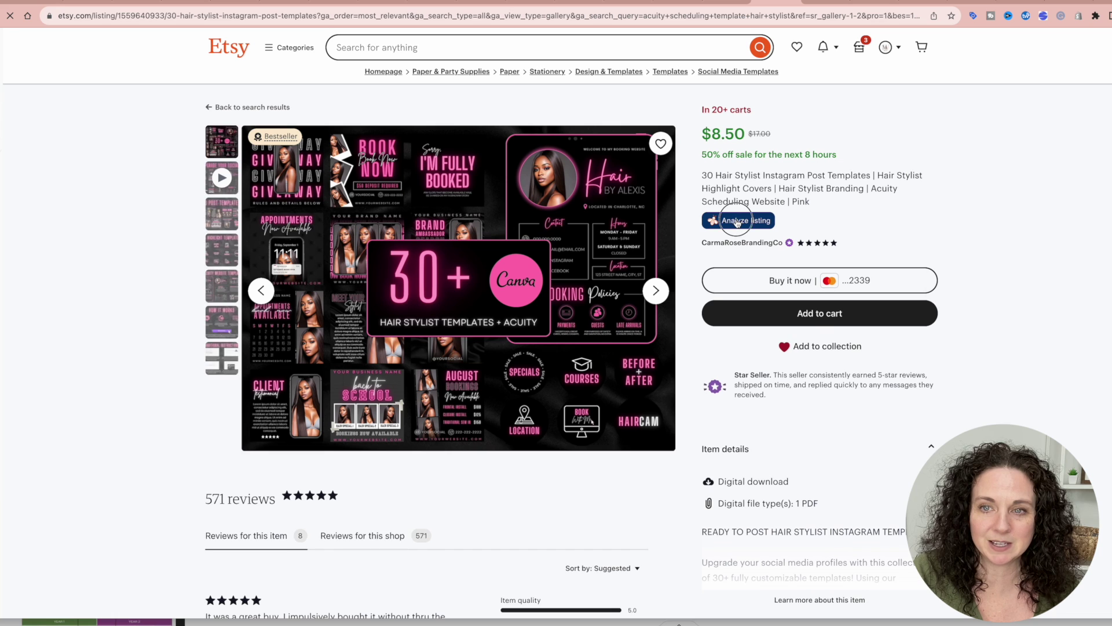
pyautogui.click(736, 221)
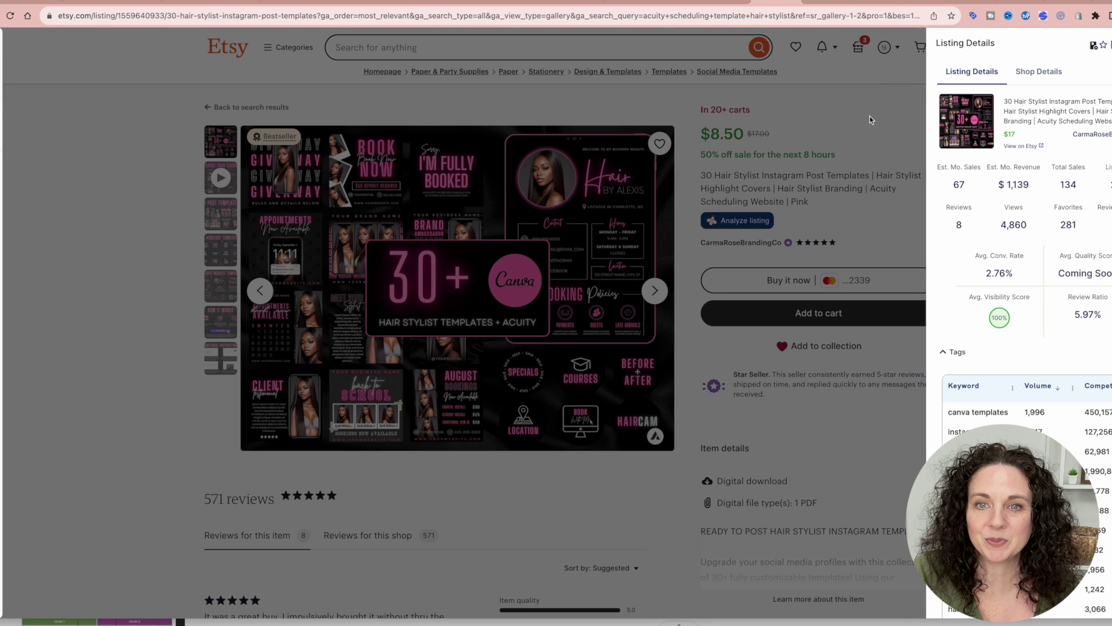
pyautogui.click(870, 117)
pyautogui.click(728, 1)
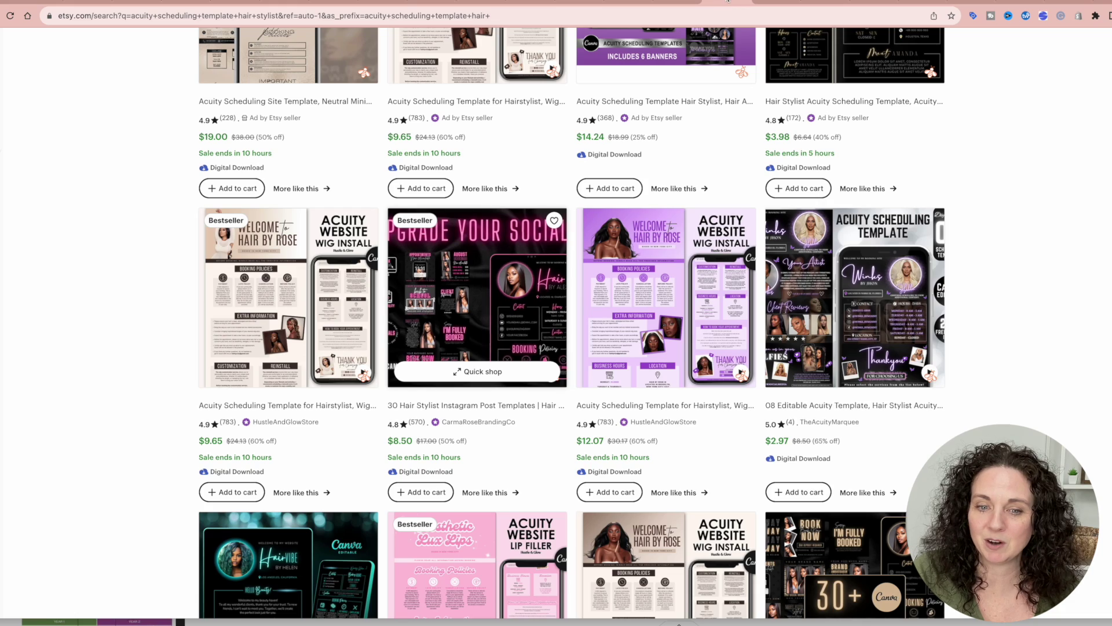
# Step: Open the Acuity Scheduling Template for Nail Tech listing, analyze its sales data and close the analysis
pyautogui.scroll(-10, 674, 301)
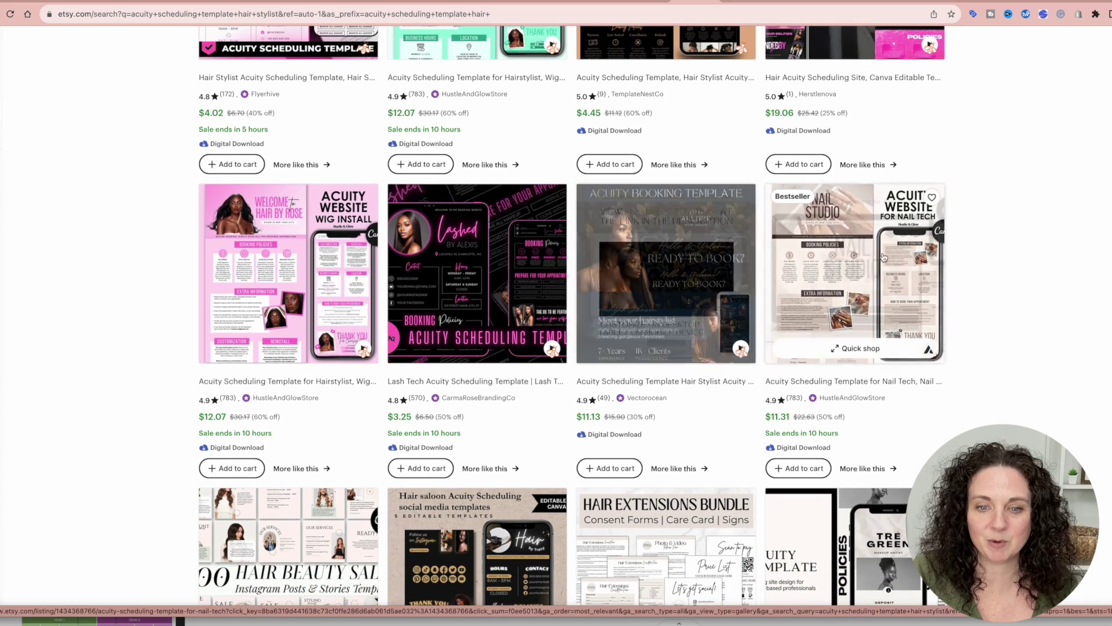
pyautogui.click(870, 258)
pyautogui.click(870, 259)
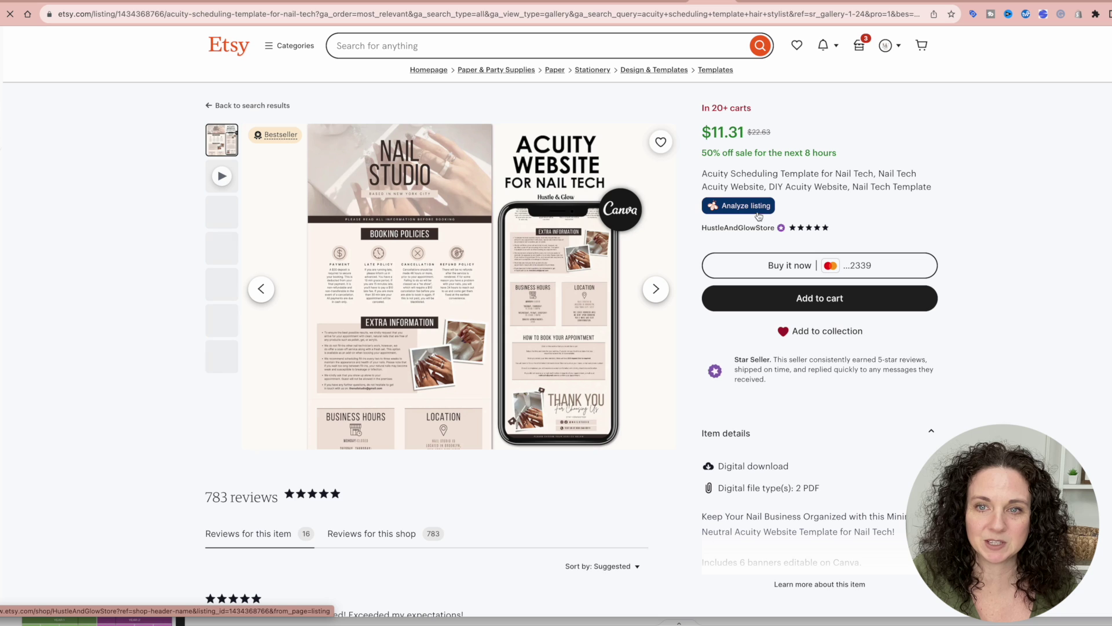
pyautogui.click(750, 207)
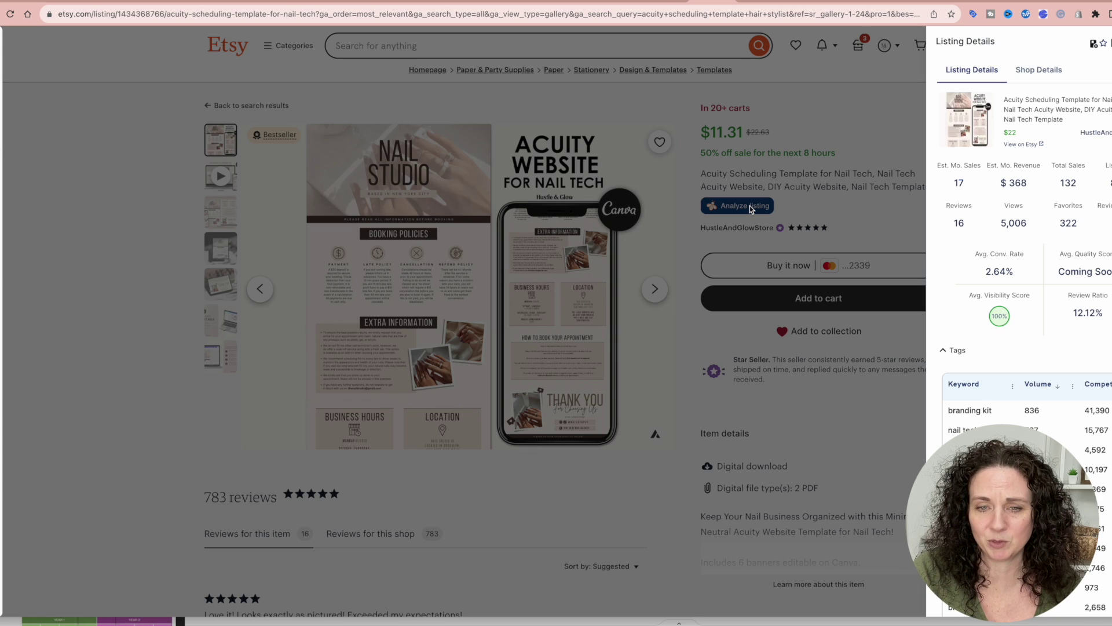
pyautogui.click(671, 110)
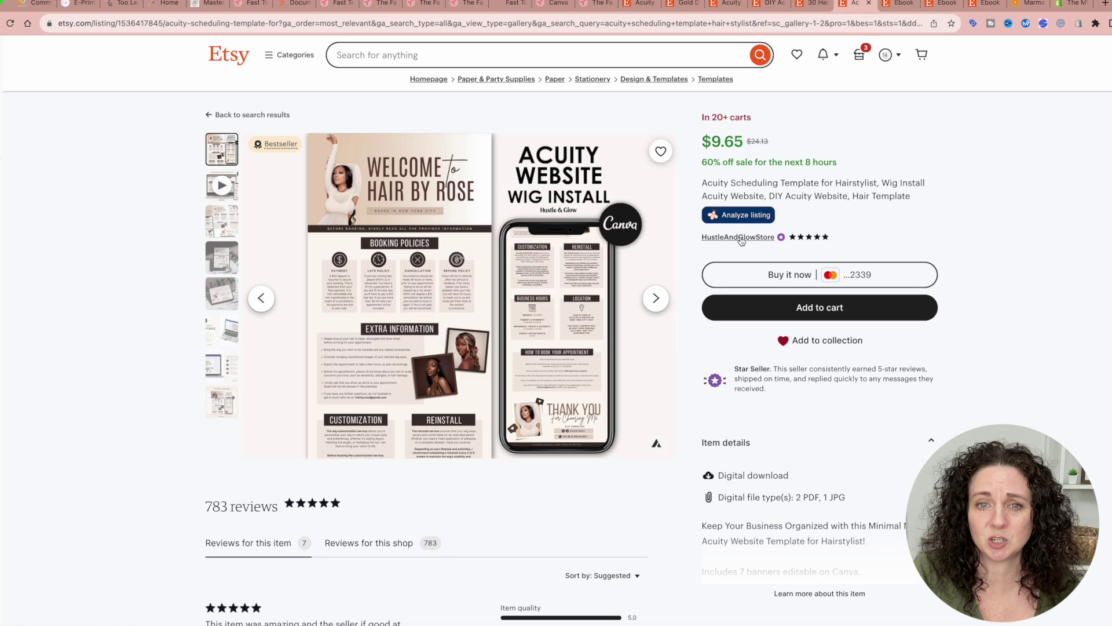
# Step: Open the HustleAndGlowStore shop from the Hair by Rose listing and browse its Acuity template items
pyautogui.click(740, 238)
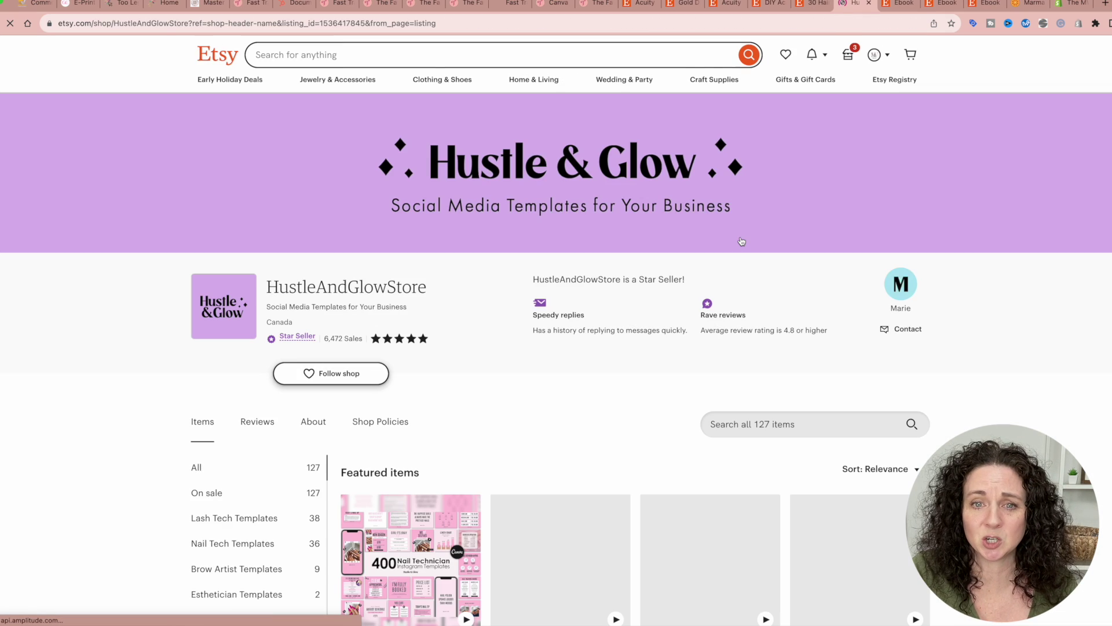
pyautogui.scroll(-3, 553, 359)
pyautogui.scroll(-5, 556, 359)
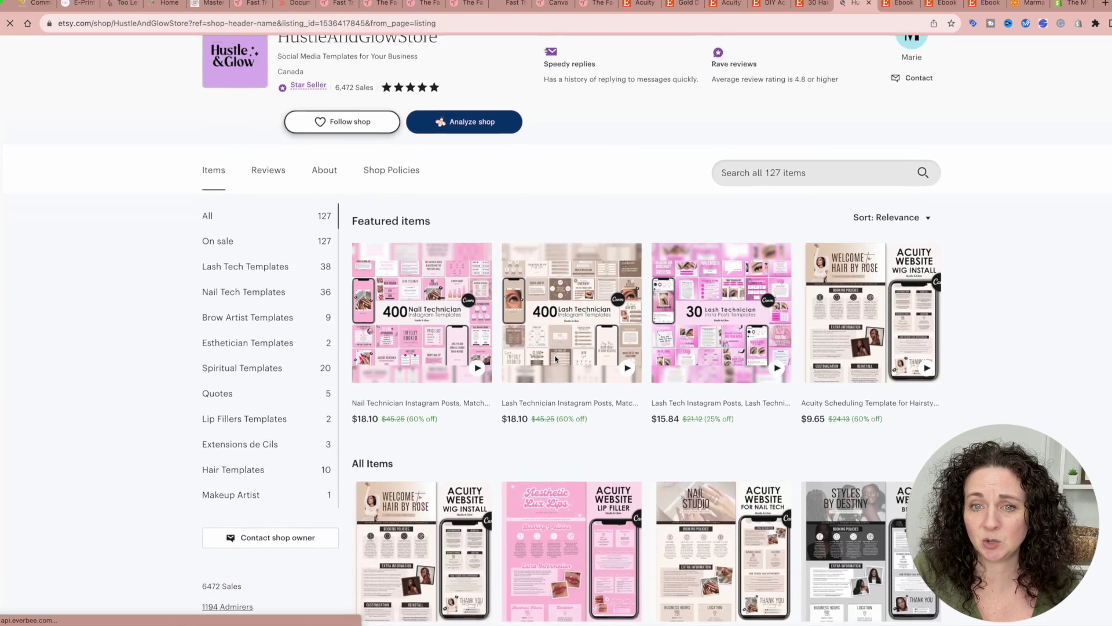
pyautogui.scroll(-1, 417, 449)
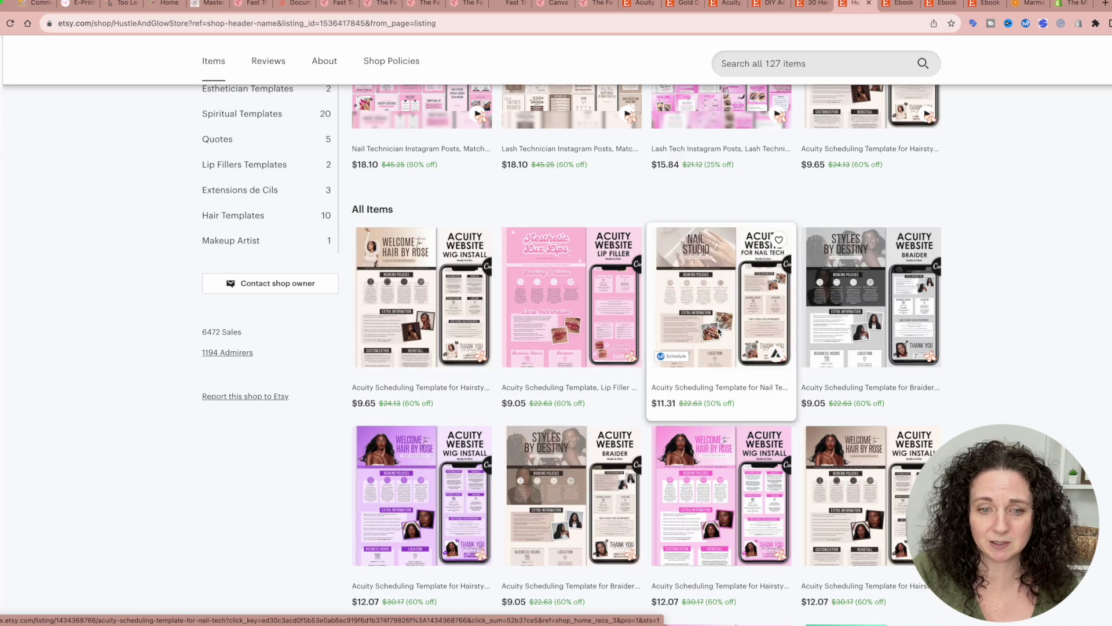
pyautogui.scroll(-5, 703, 338)
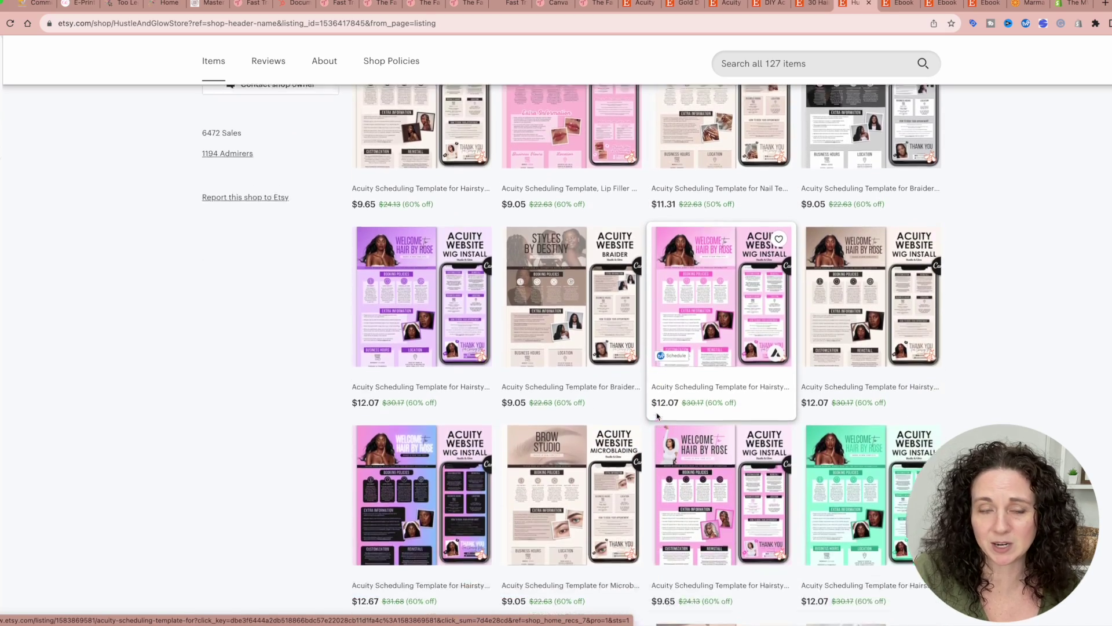